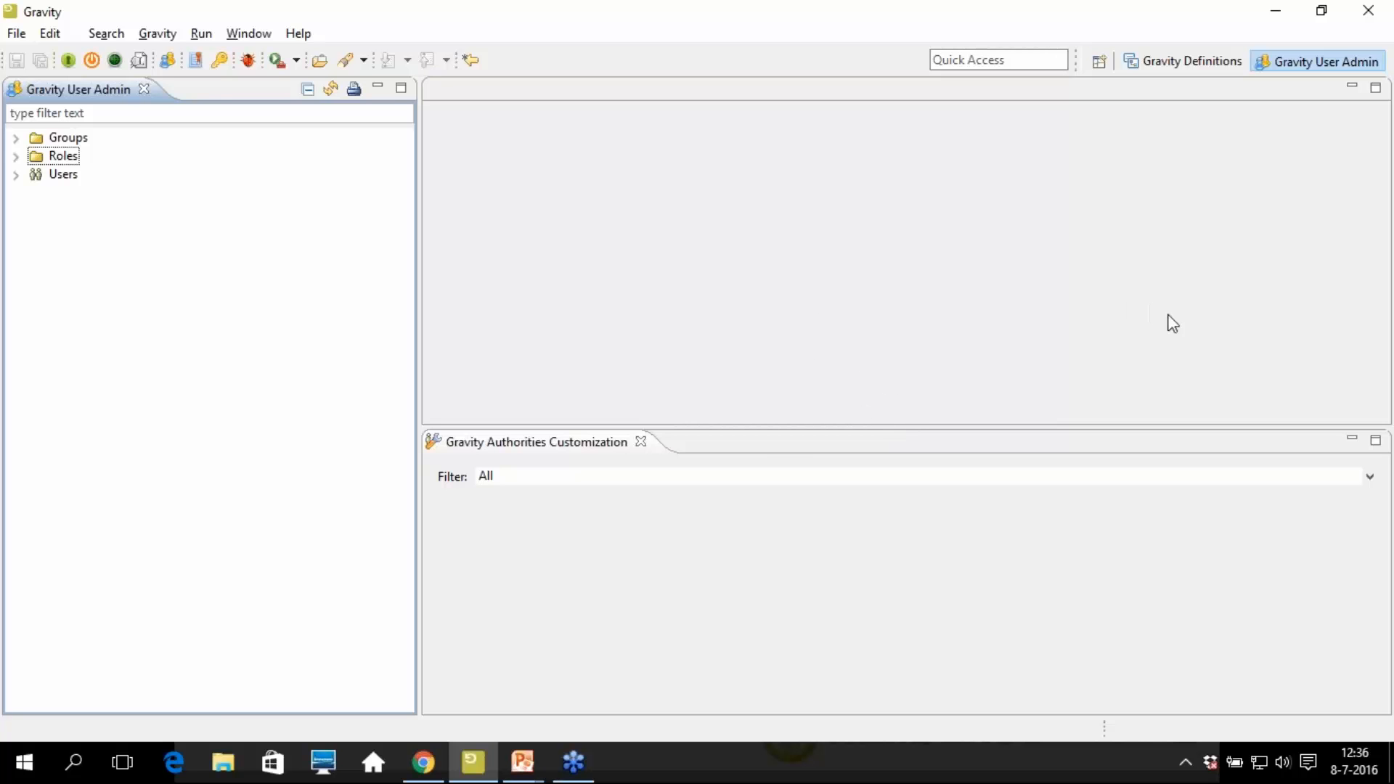
# Switch to the Gravity Definitions perspective, collapse the Absence application and list the item types
pyautogui.click(1162, 64)
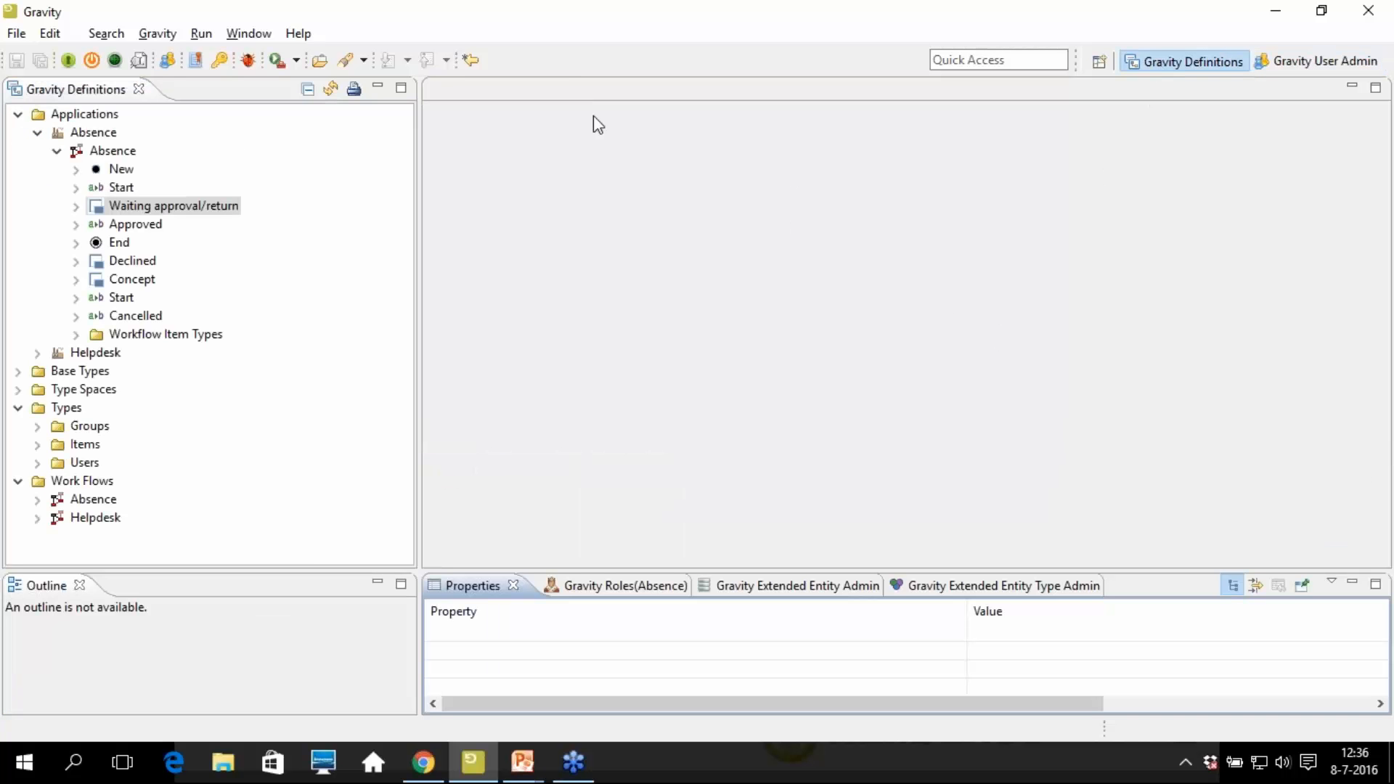
pyautogui.click(38, 133)
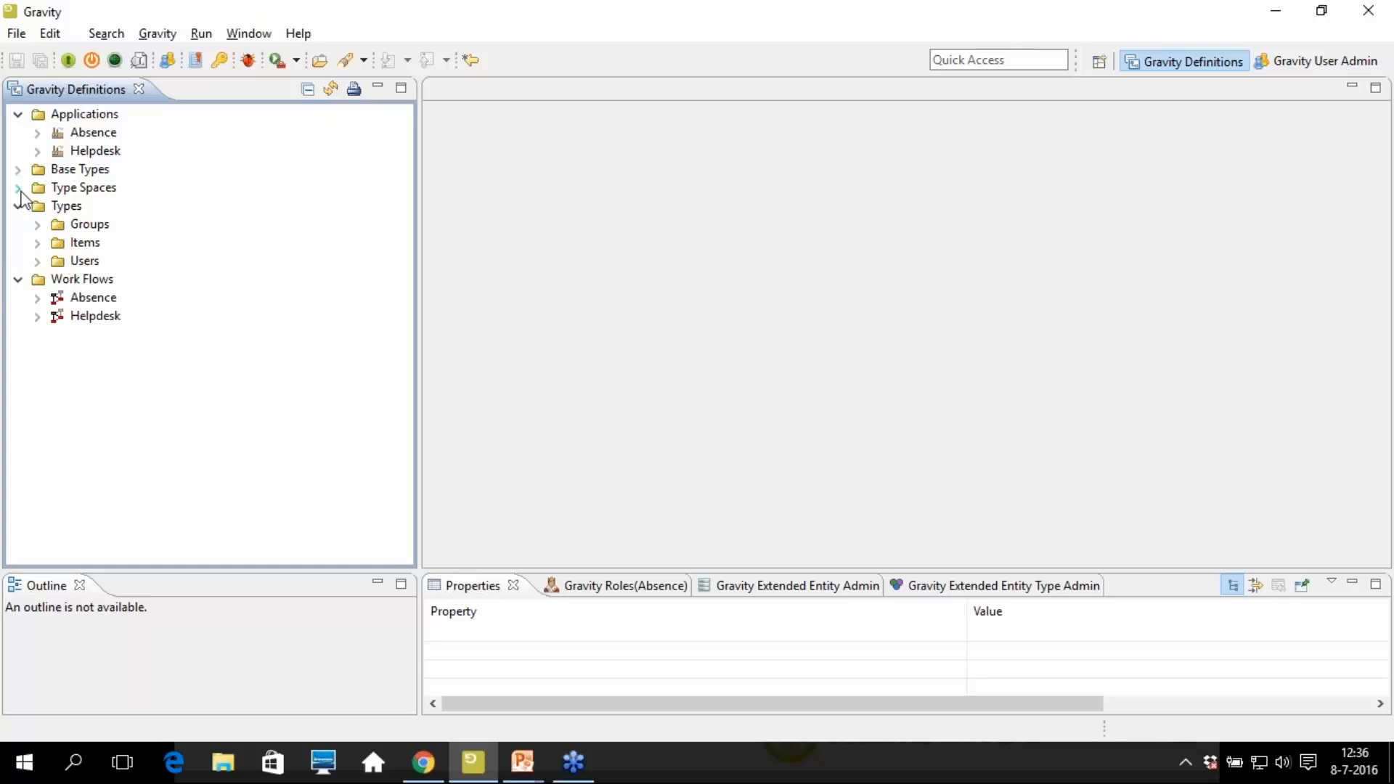
pyautogui.click(38, 244)
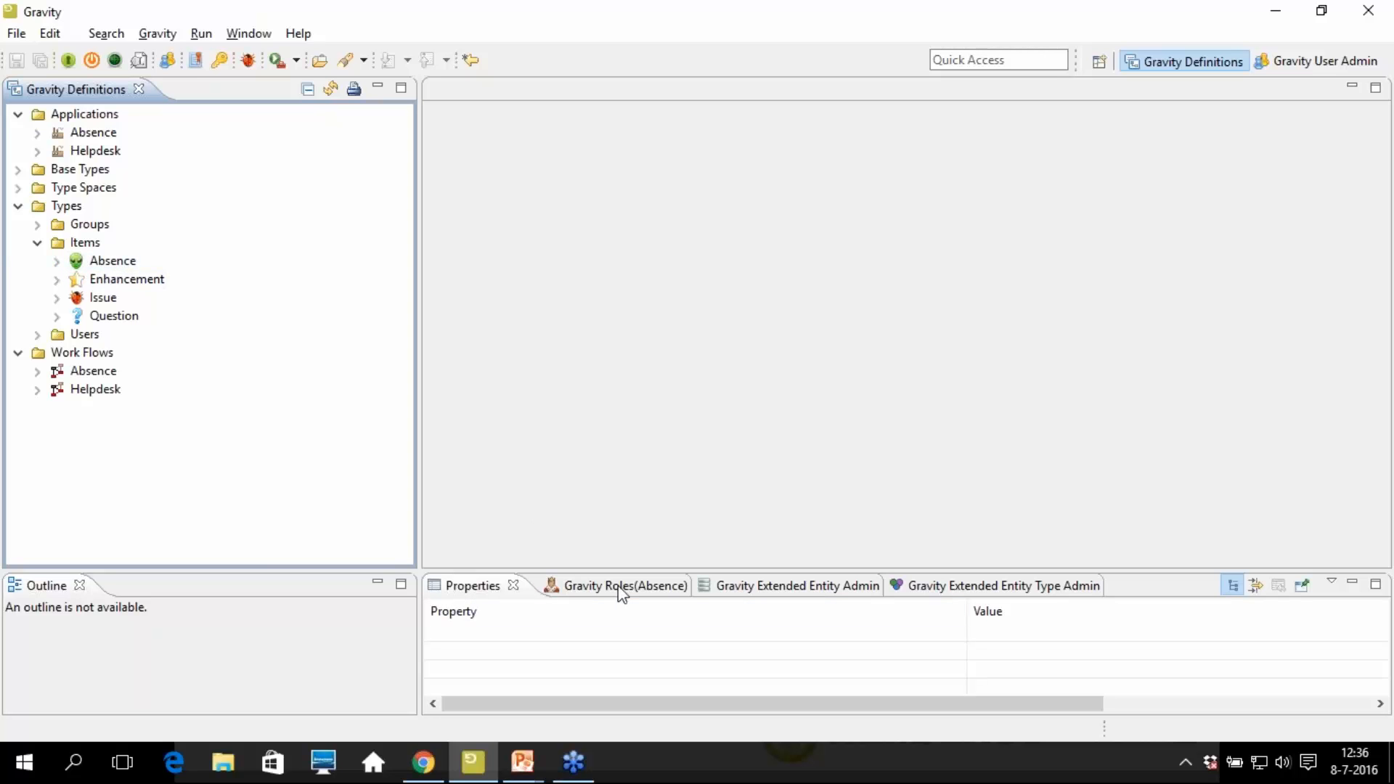
# Examine the values of the Absence type's Reason field in the Gravity Extended Entity Type Admin view, collapsing the Reason list when done
pyautogui.click(768, 586)
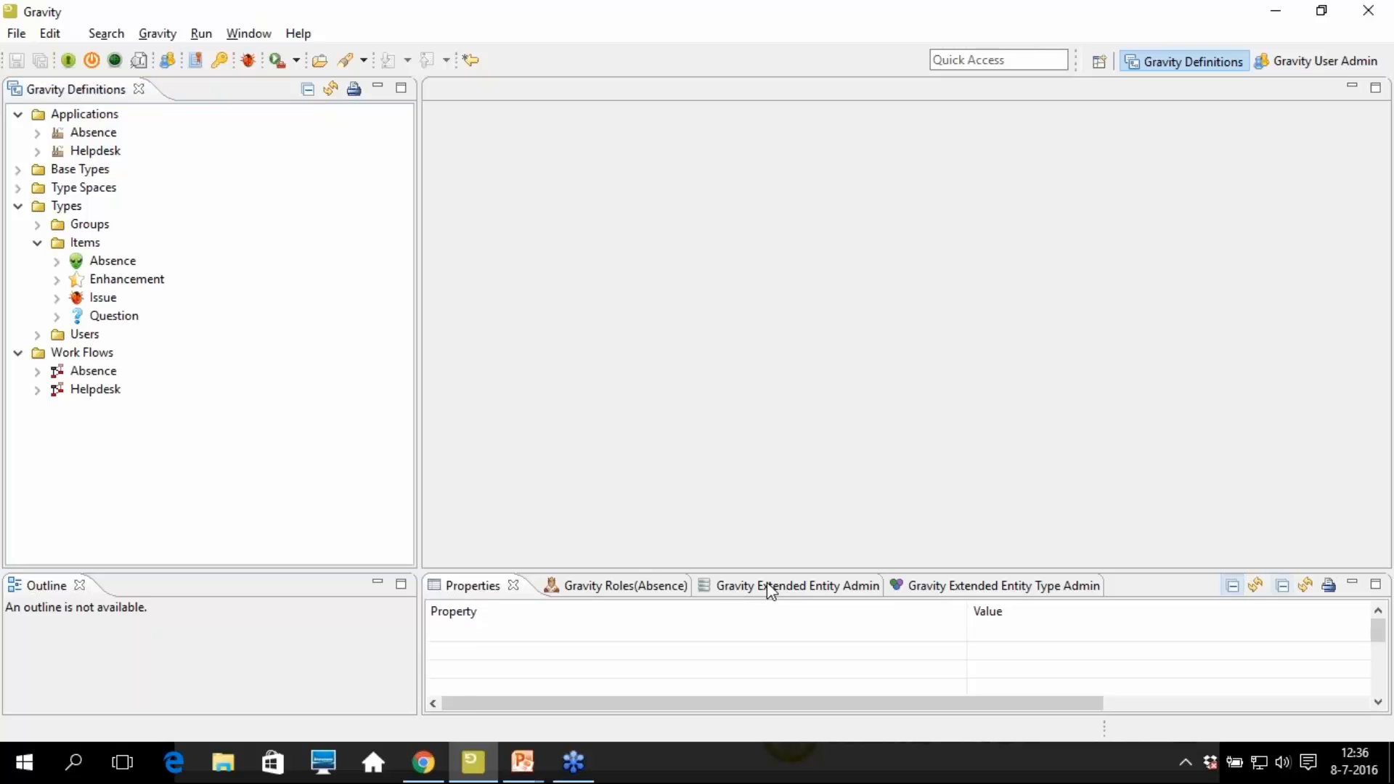
pyautogui.click(1022, 586)
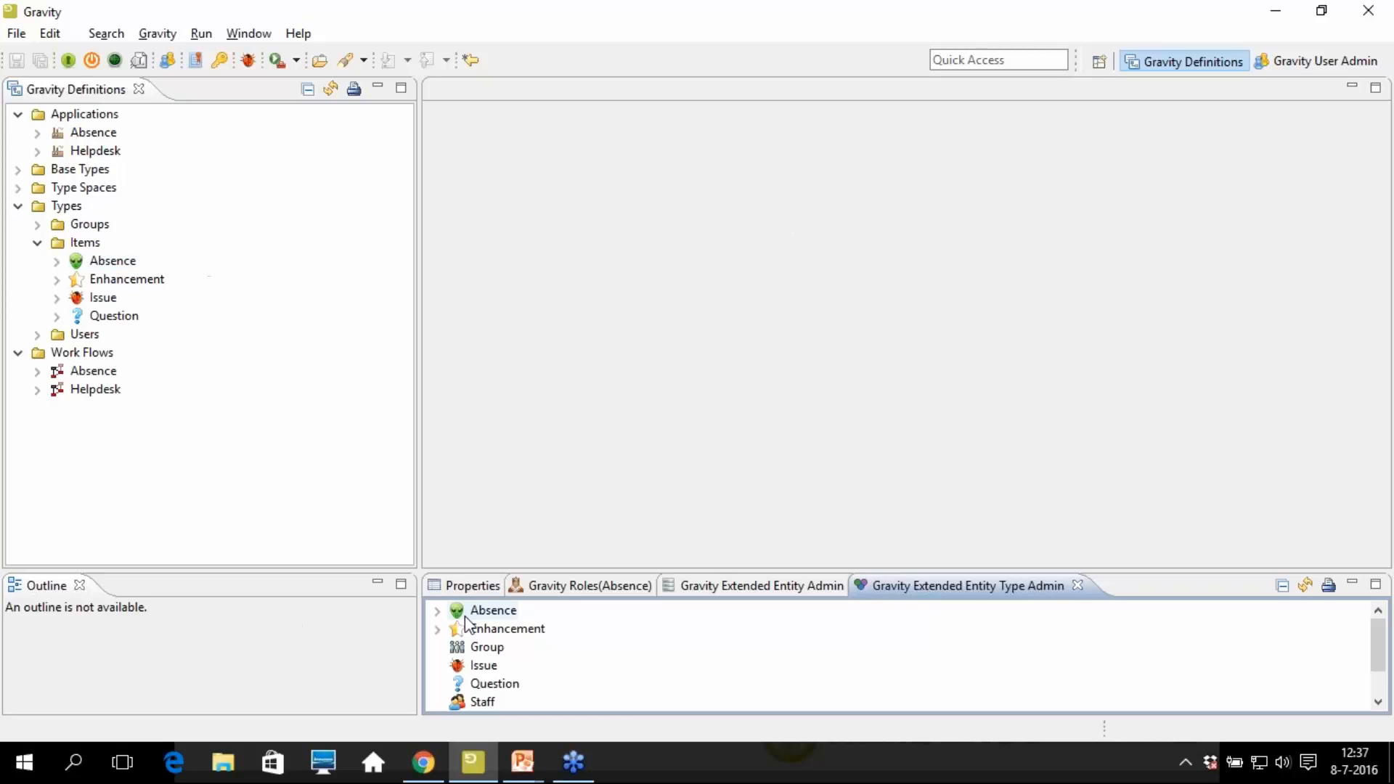
pyautogui.click(438, 611)
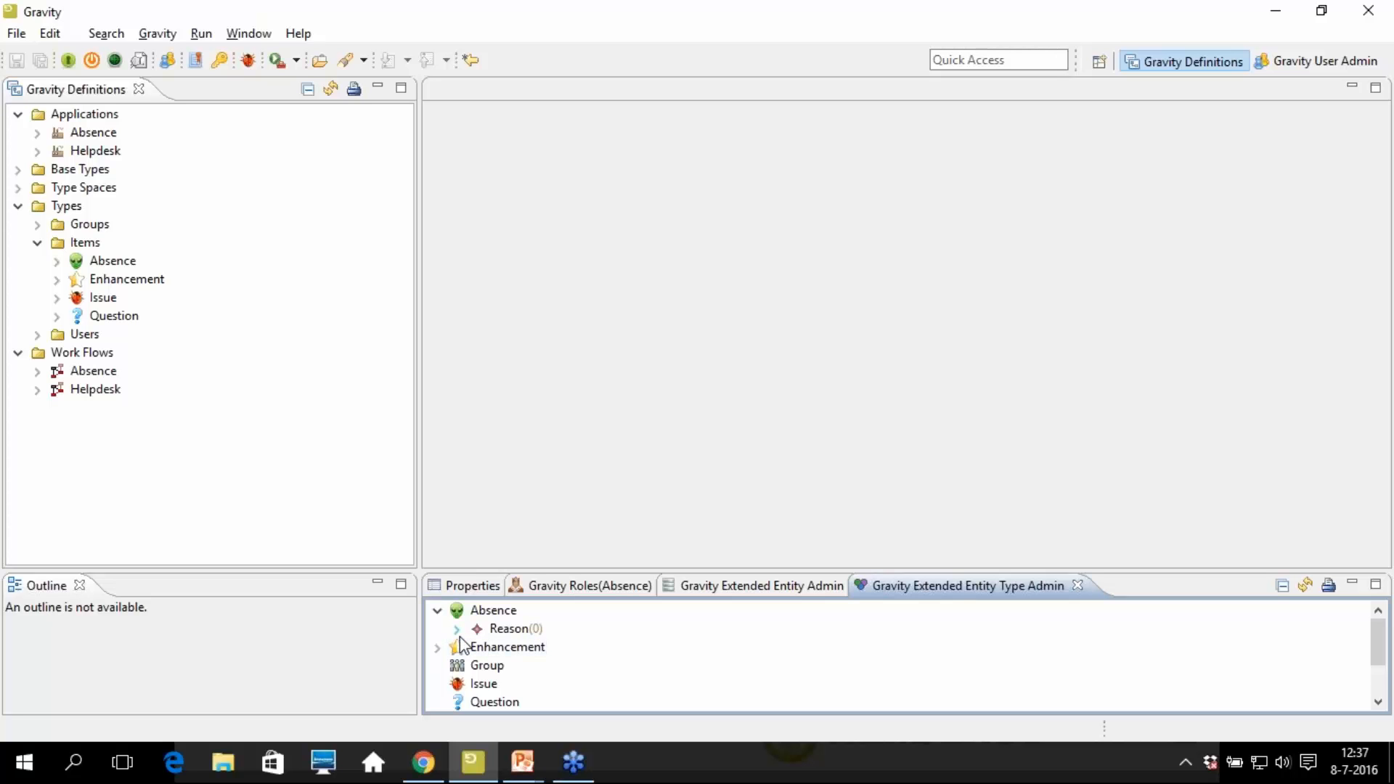
pyautogui.click(458, 634)
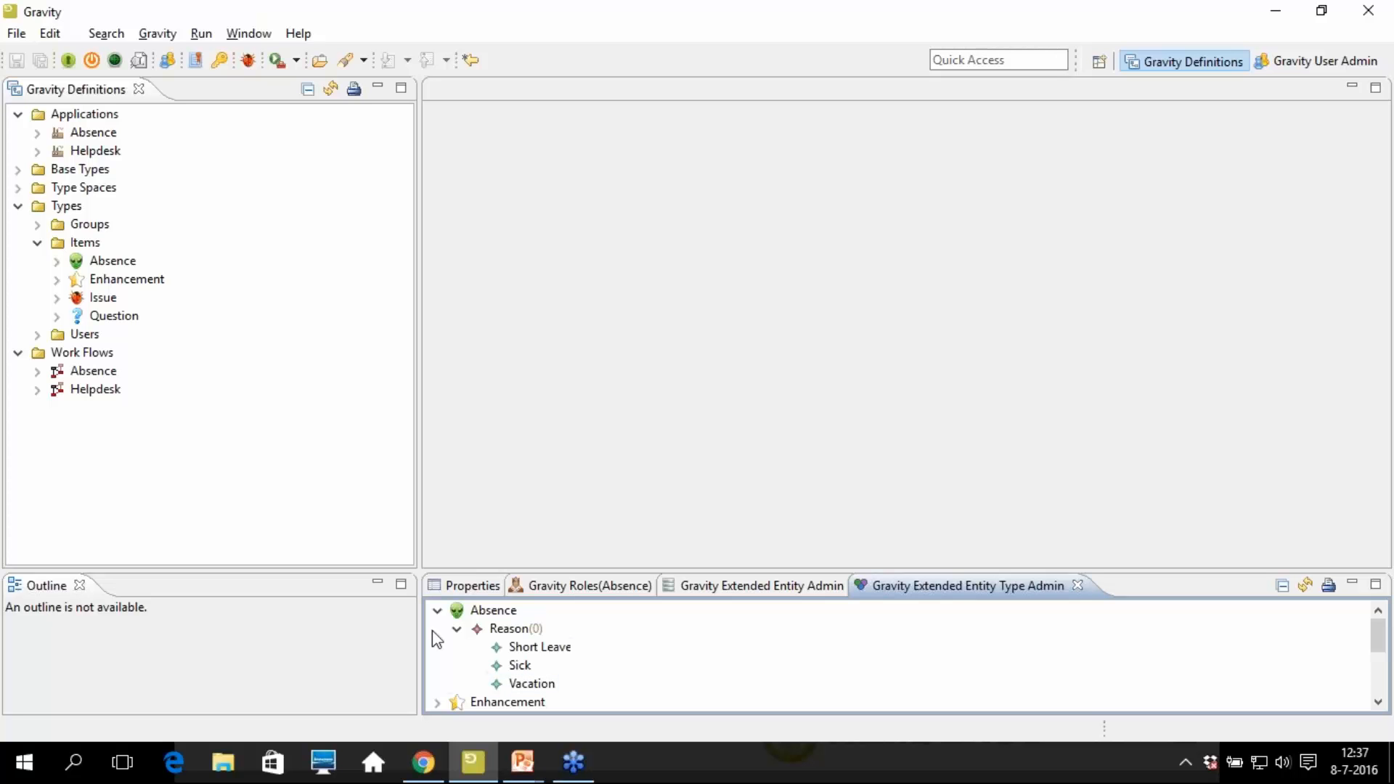
pyautogui.click(457, 629)
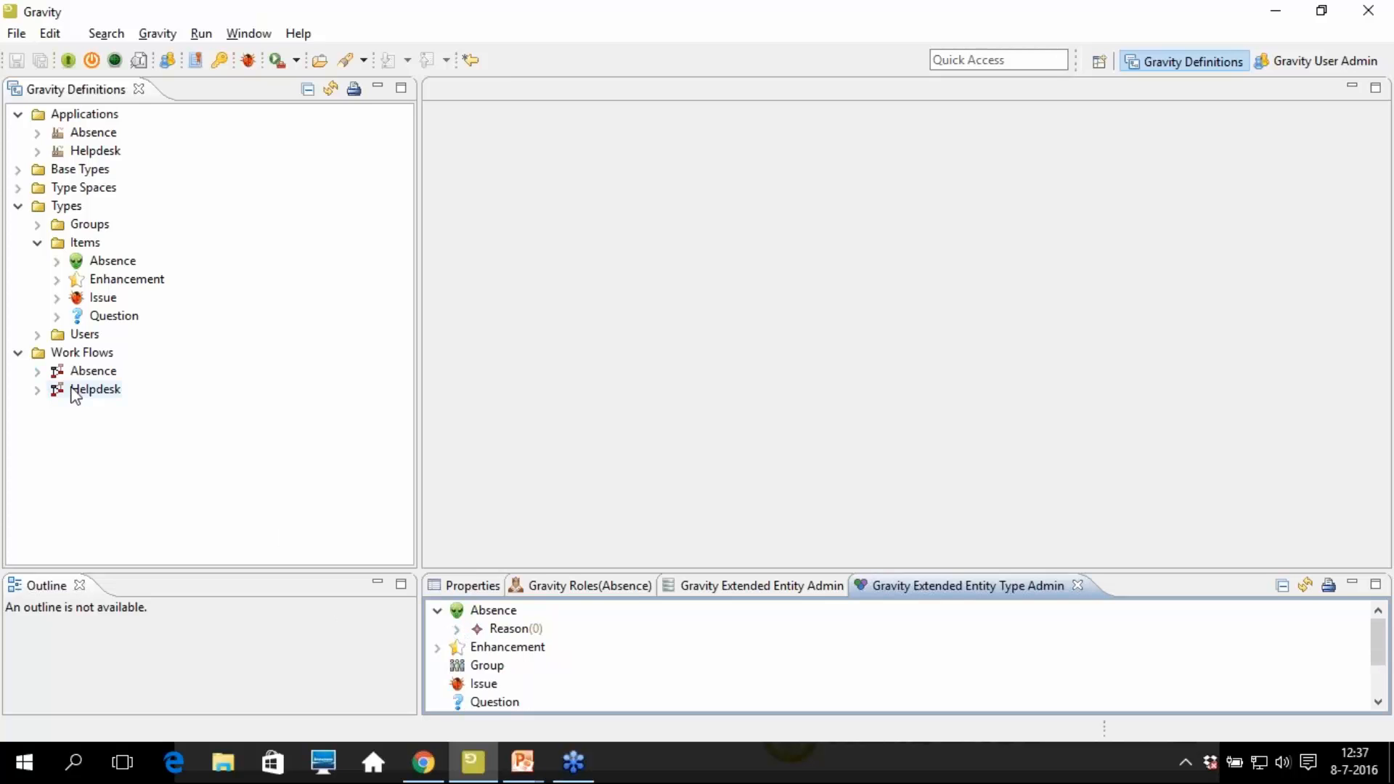
# Expand the Absence workflow in the definitions tree and open its diagram from the Work Flows overview
pyautogui.click(37, 371)
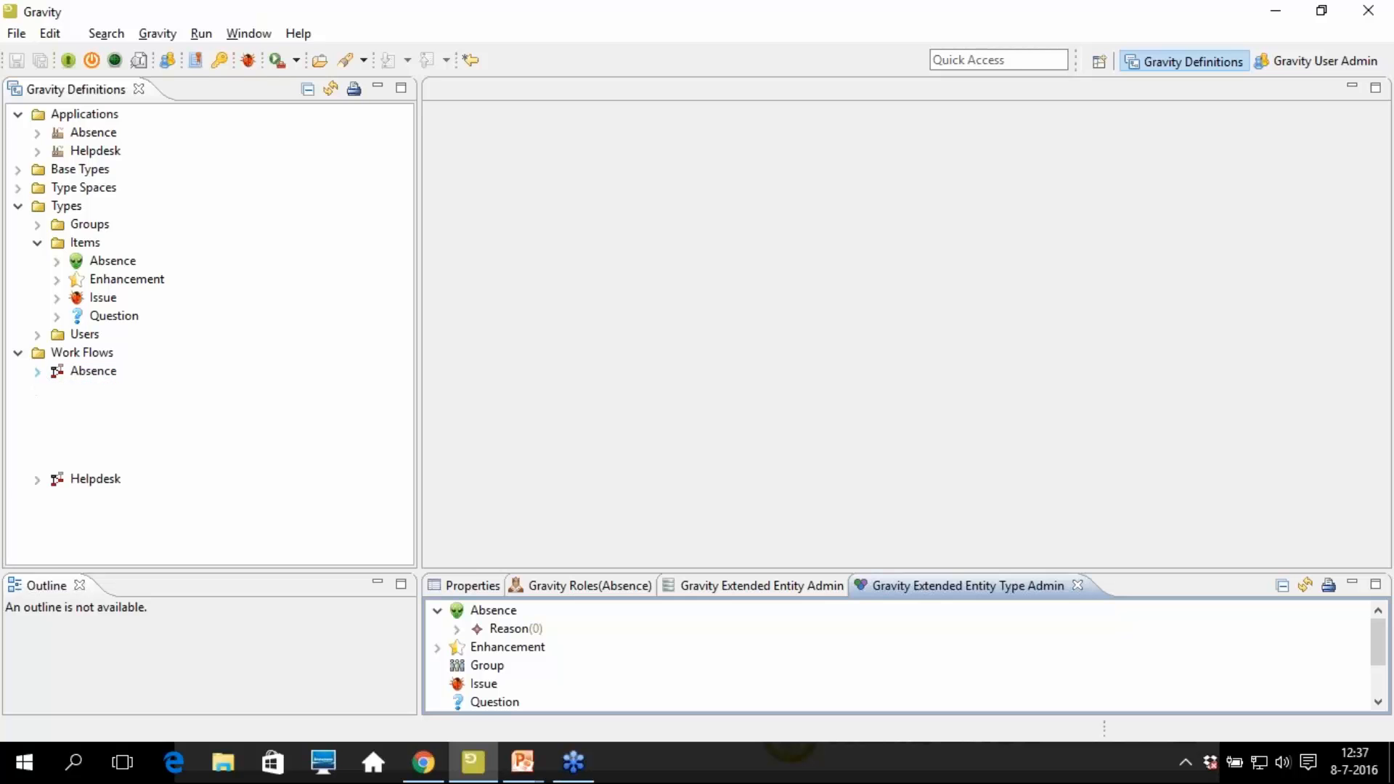
pyautogui.rightClick(97, 355)
pyautogui.click(164, 369)
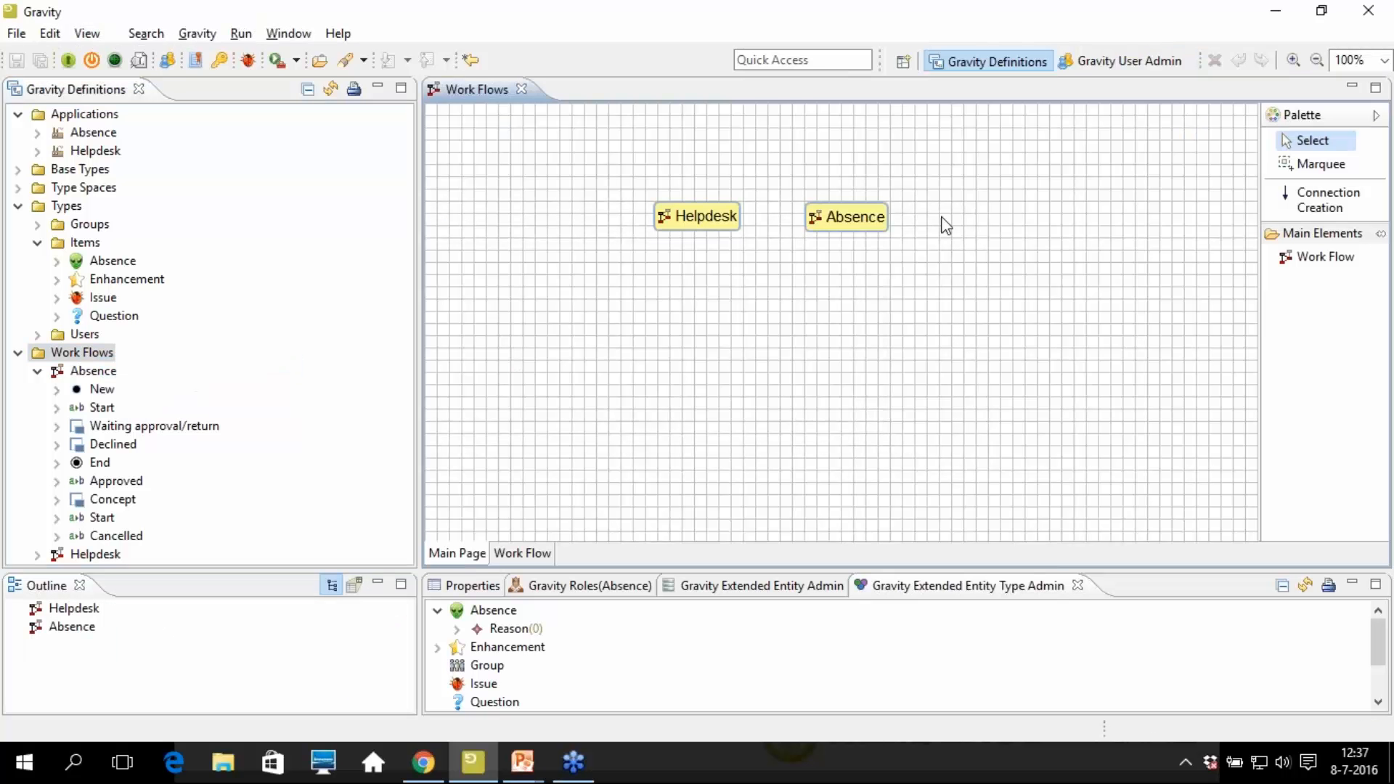
pyautogui.click(850, 222)
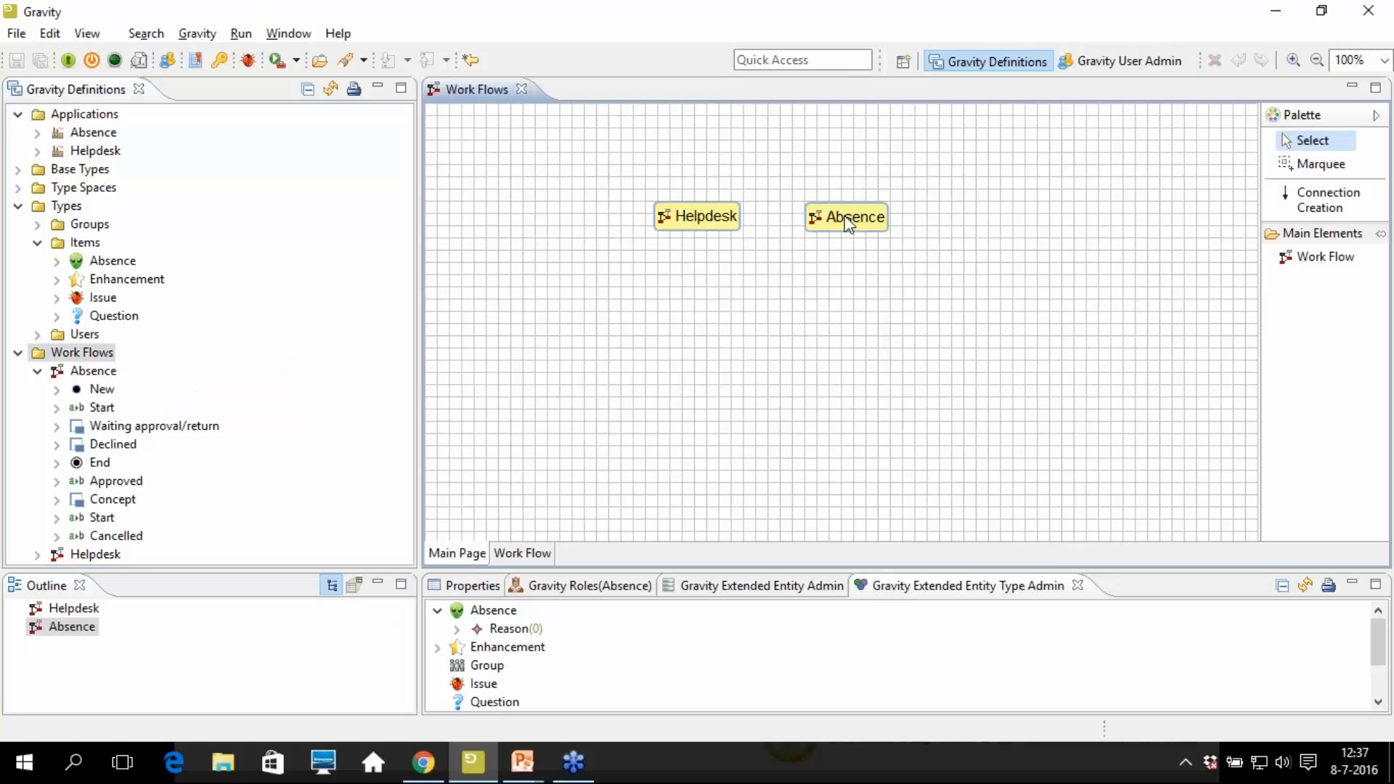
pyautogui.doubleClick(850, 222)
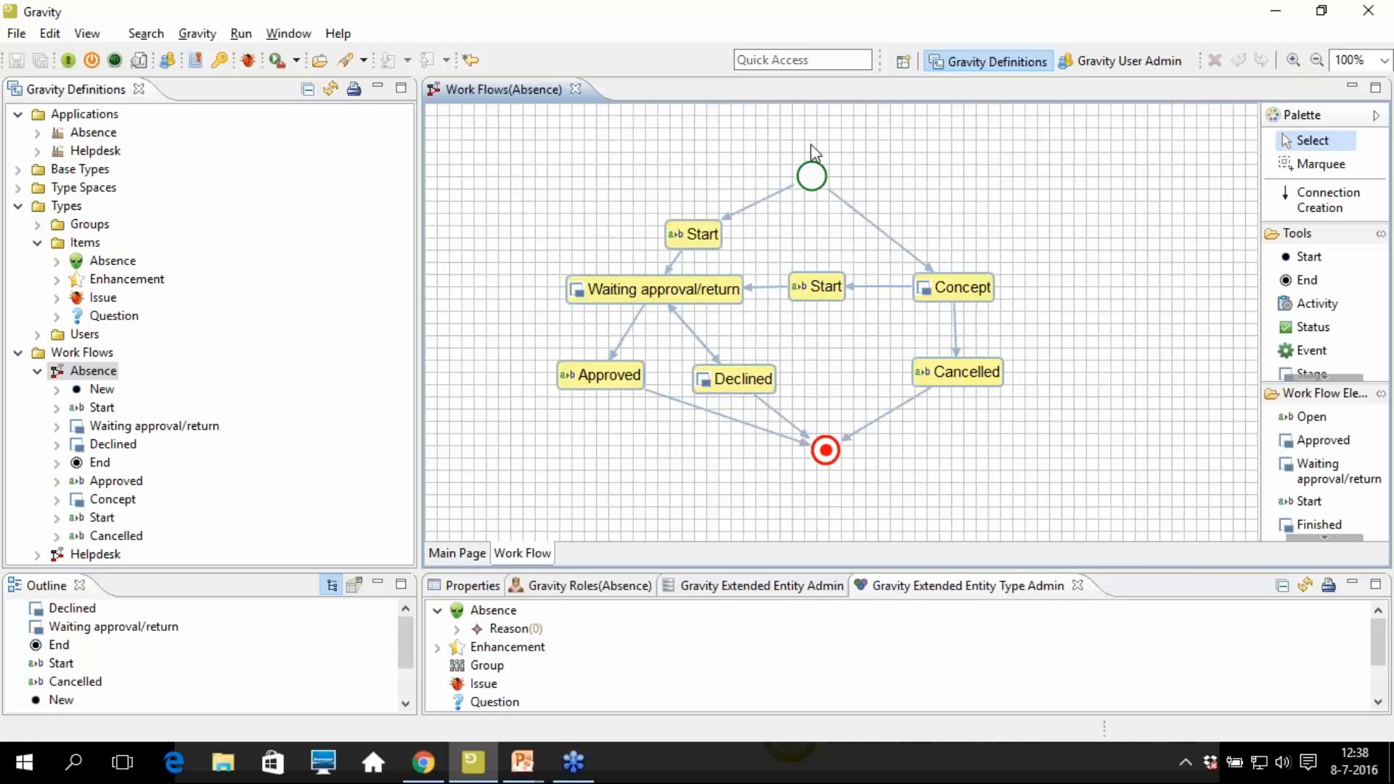
# Show the properties of the green New node in the Absence workflow and reveal the remaining diagram tools
pyautogui.click(816, 186)
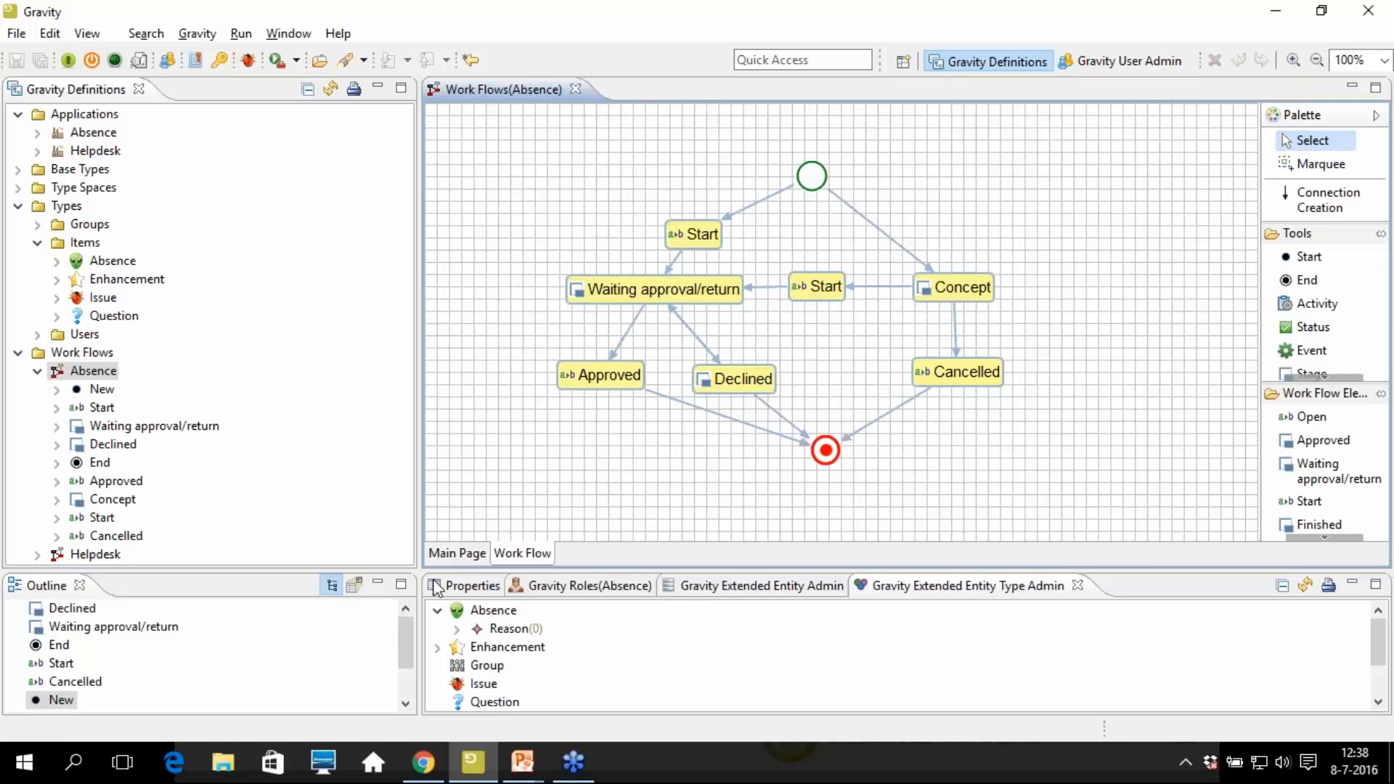
pyautogui.click(474, 586)
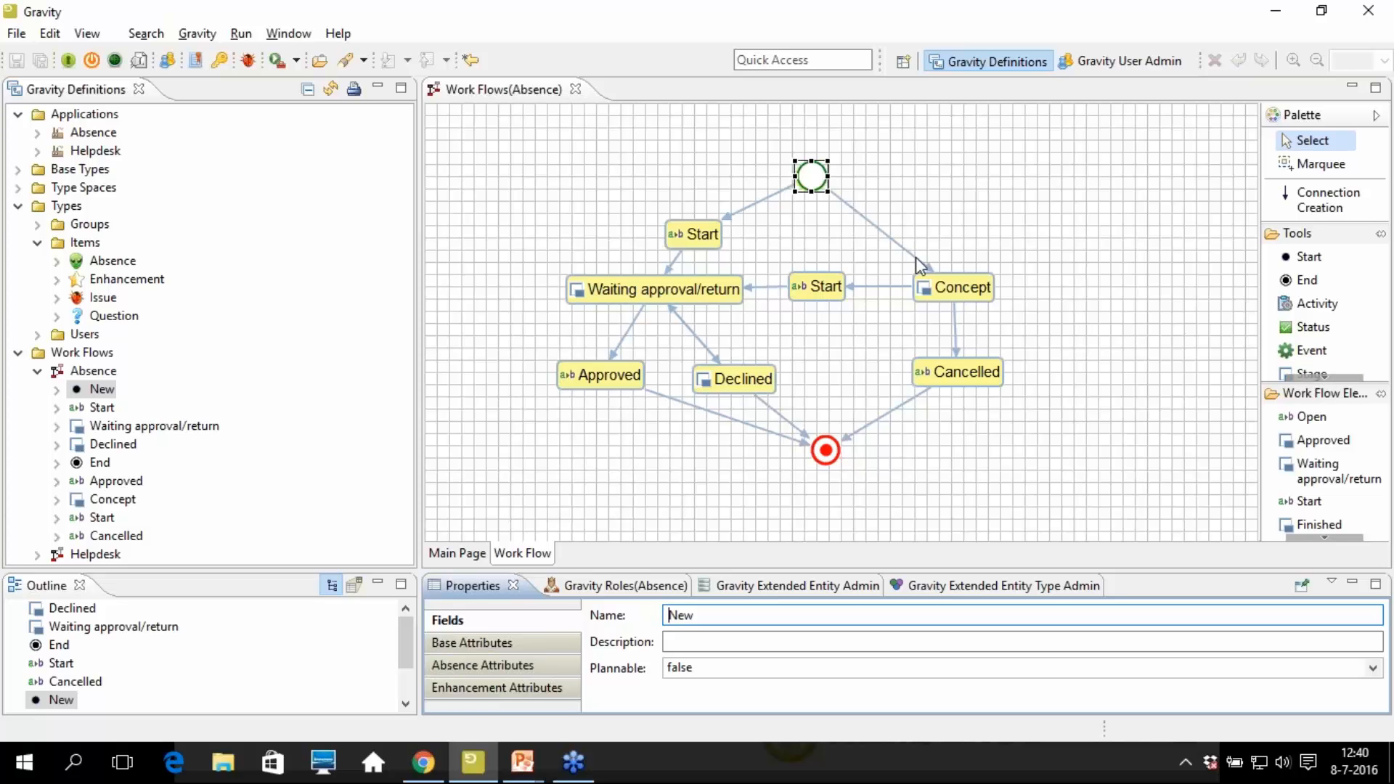
pyautogui.click(1318, 377)
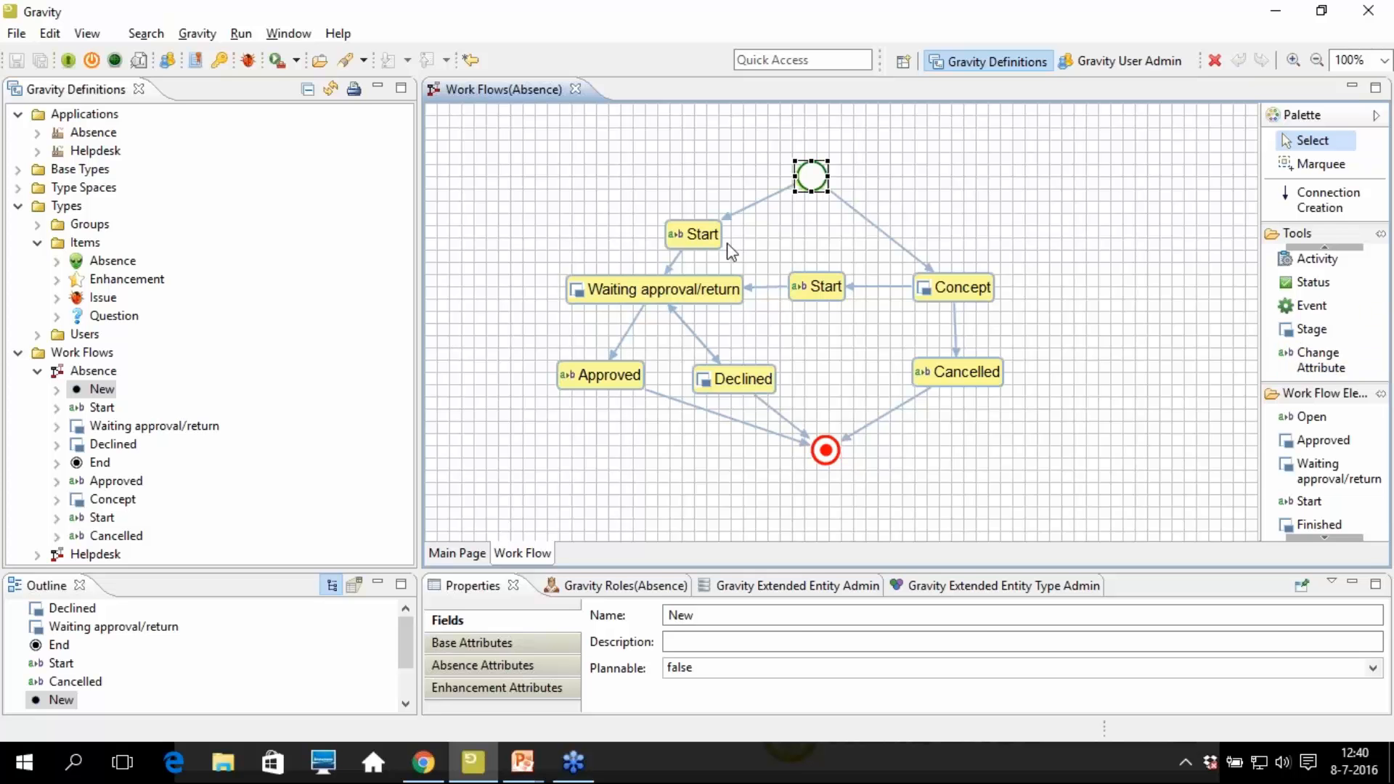
# Examine the base attributes of the Start activity that follows directly from the New node, temporarily enlarging the properties area
pyautogui.click(708, 237)
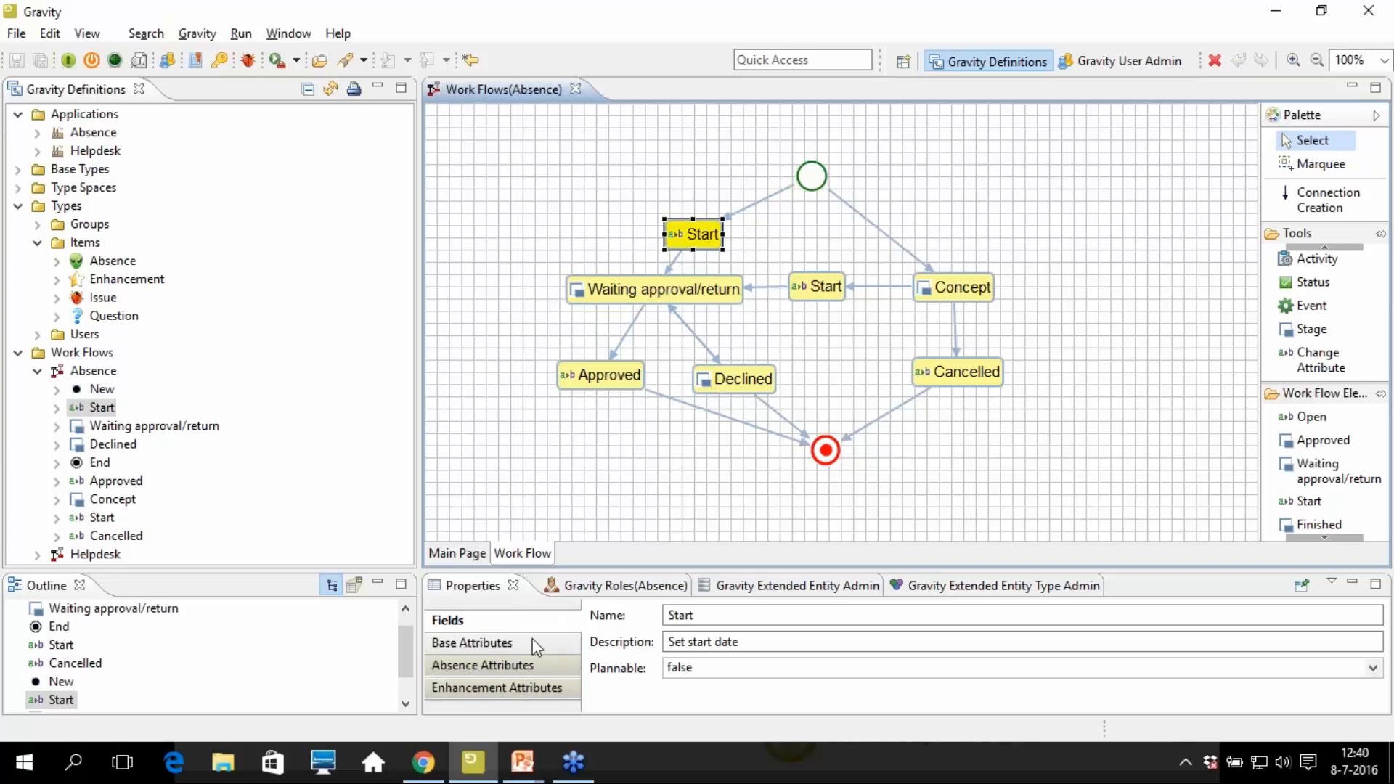
pyautogui.click(502, 645)
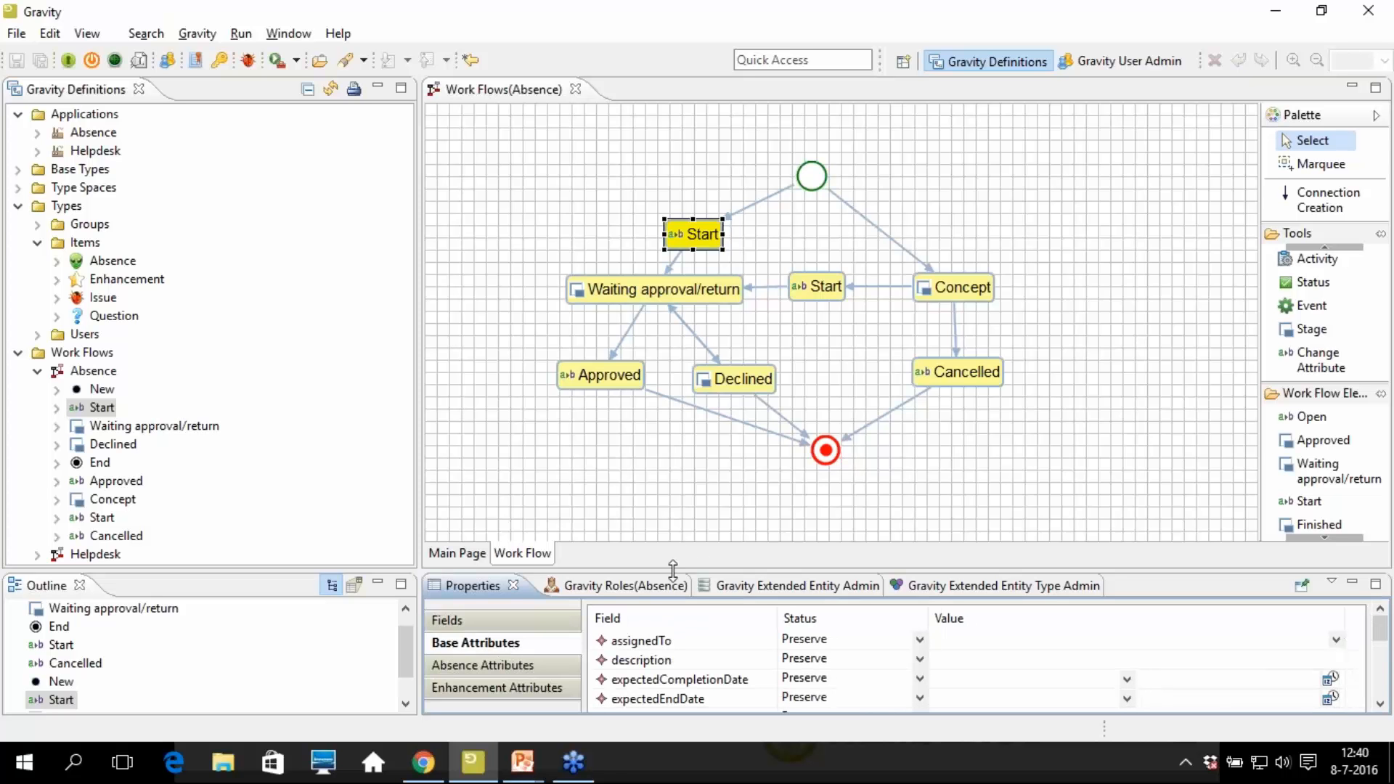
pyautogui.moveTo(682, 570); pyautogui.dragTo(684, 342)
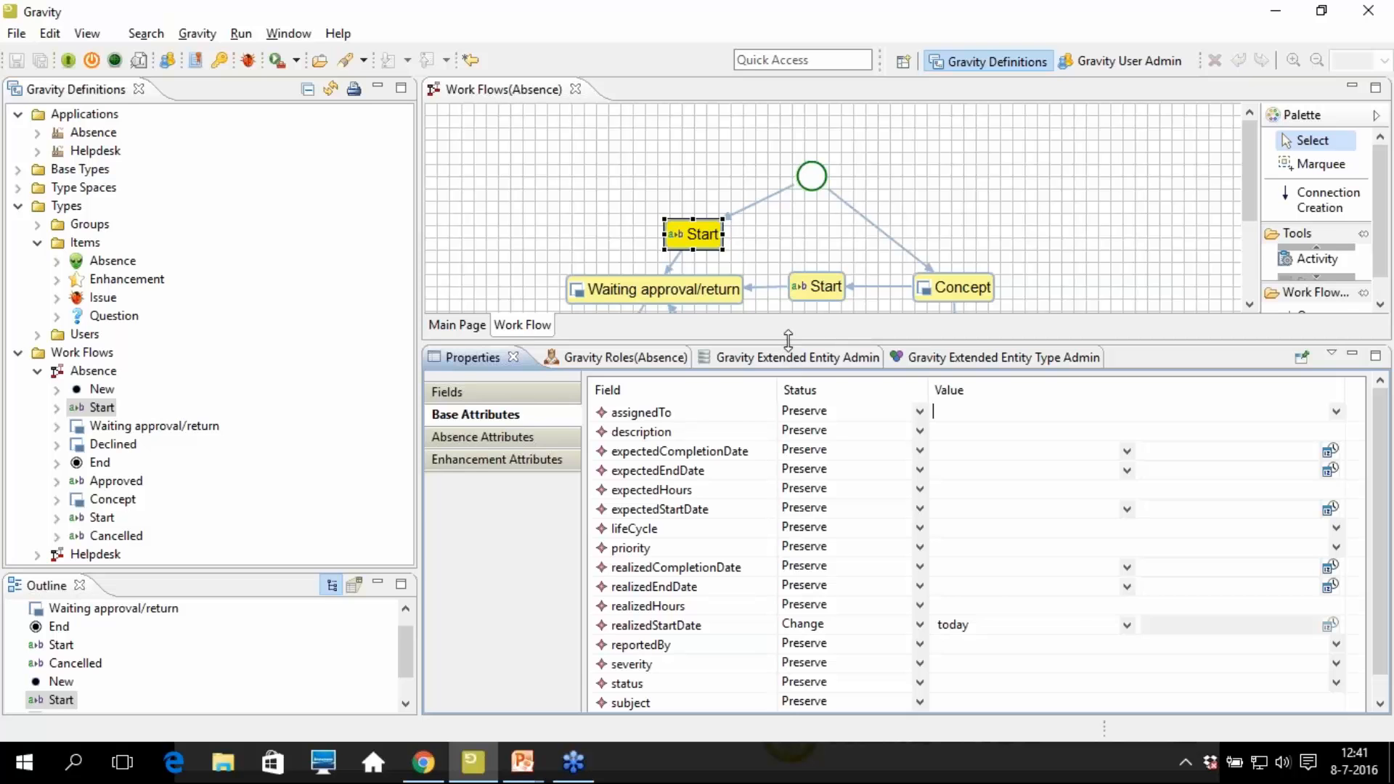
pyautogui.moveTo(789, 339); pyautogui.dragTo(783, 508)
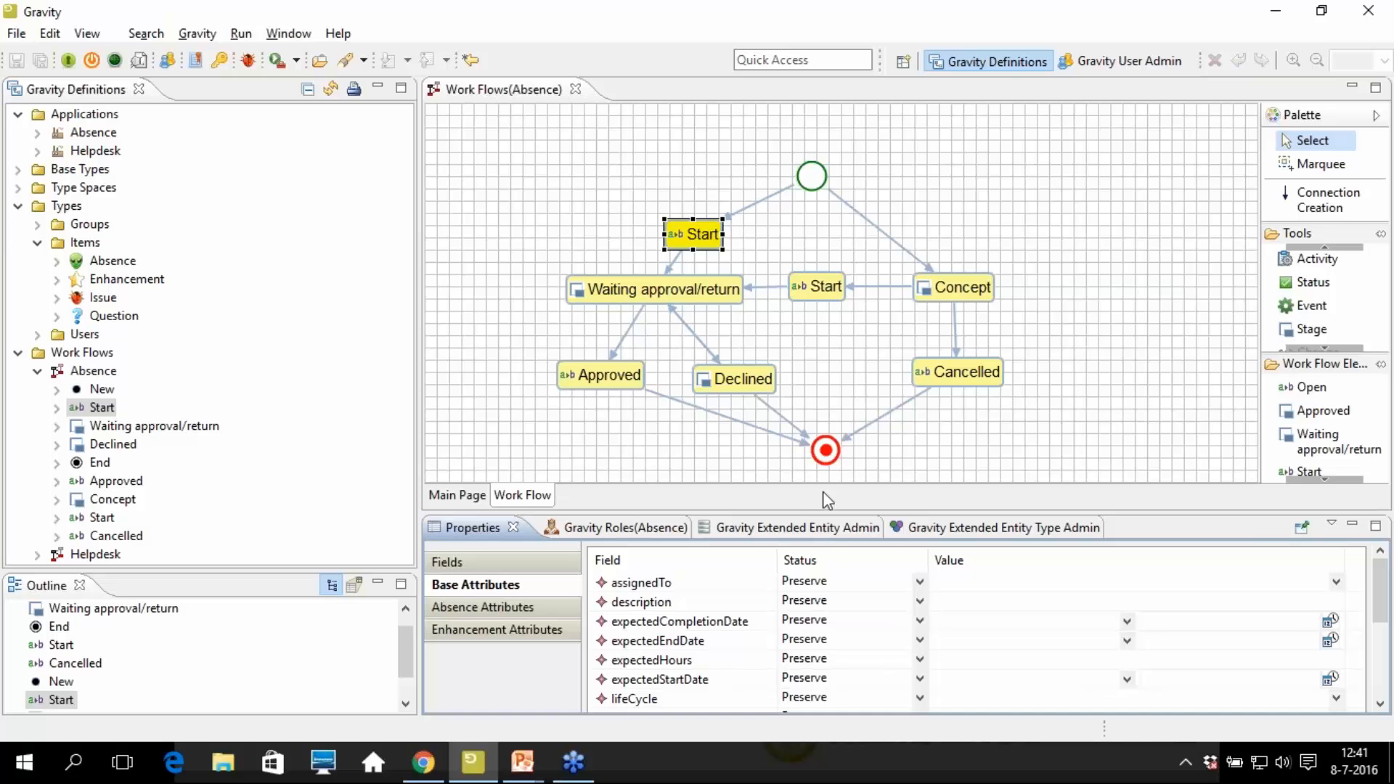
# Close the Absence workflow diagram, collapse the expanded definitions and look through the group types
pyautogui.click(576, 88)
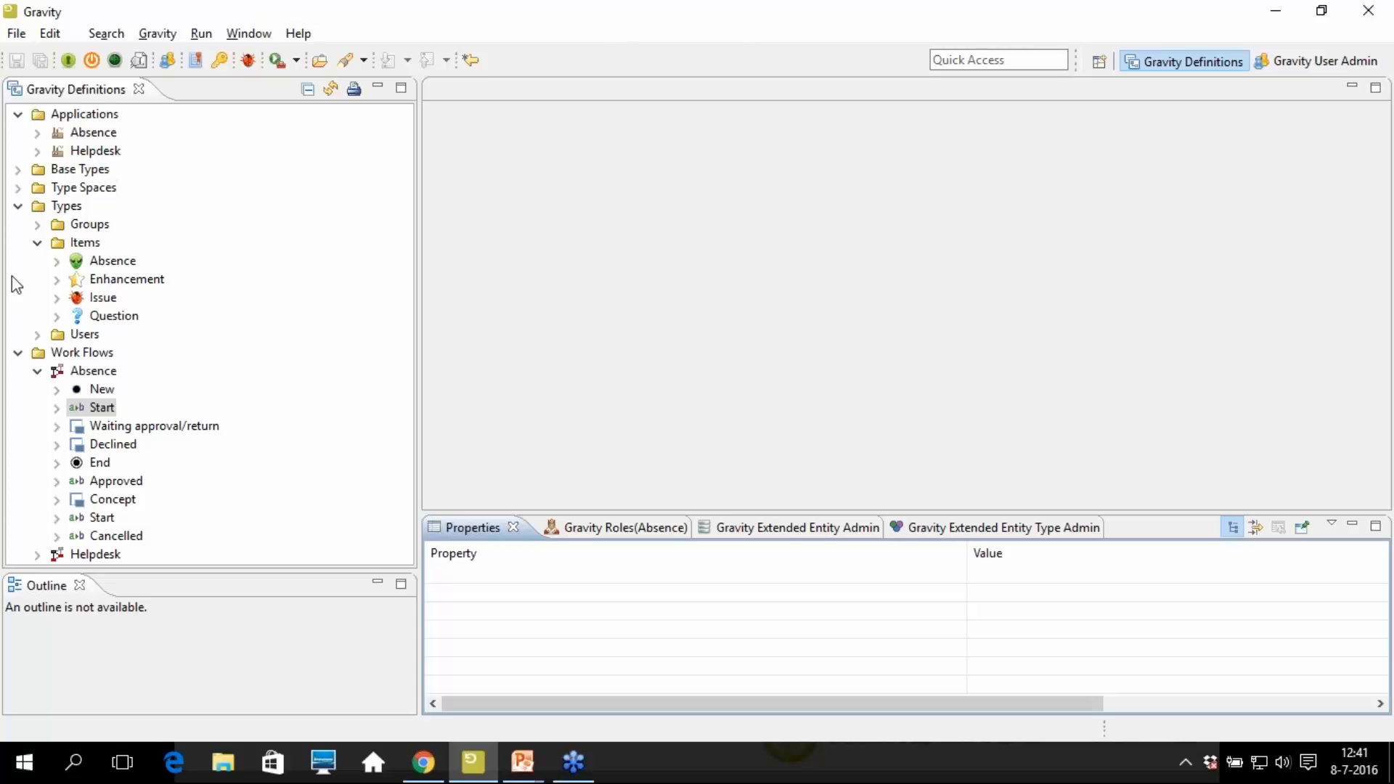
pyautogui.click(38, 244)
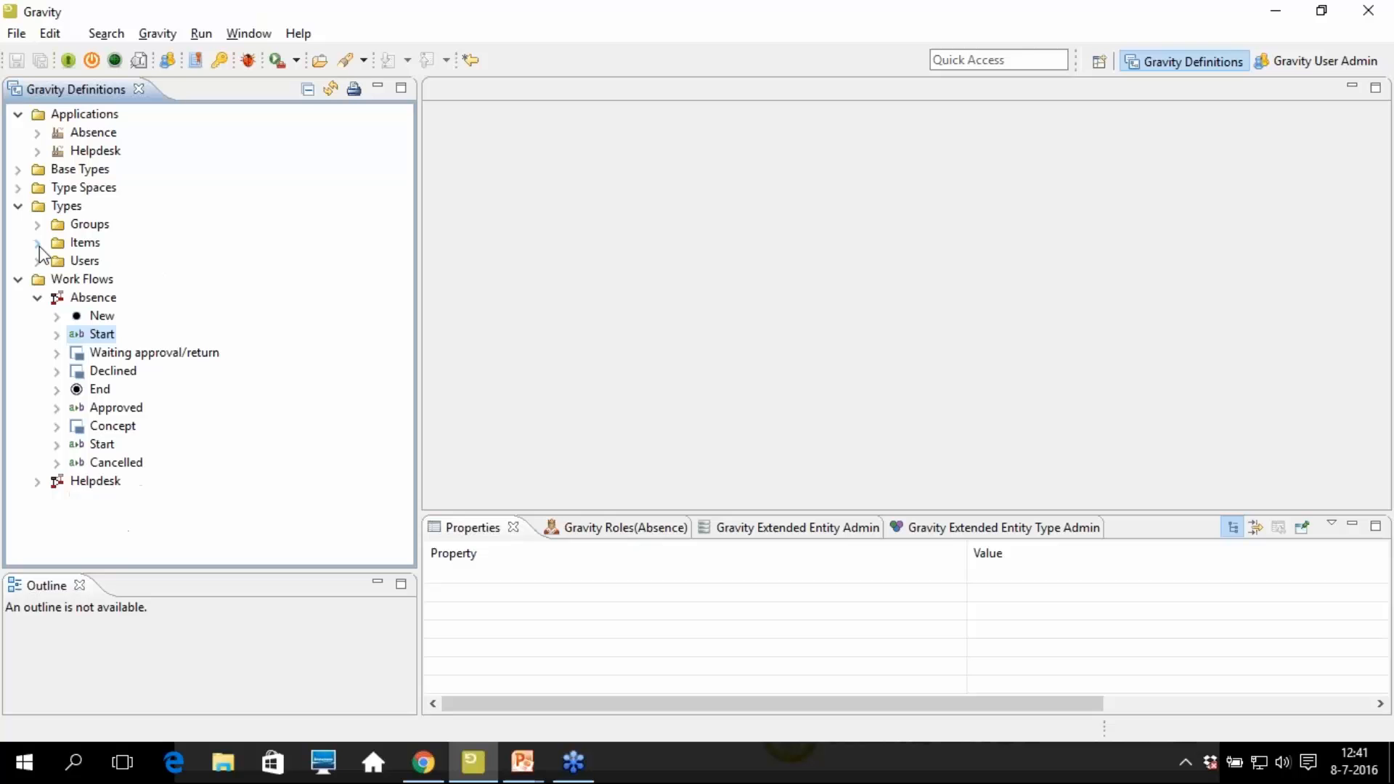
pyautogui.click(37, 297)
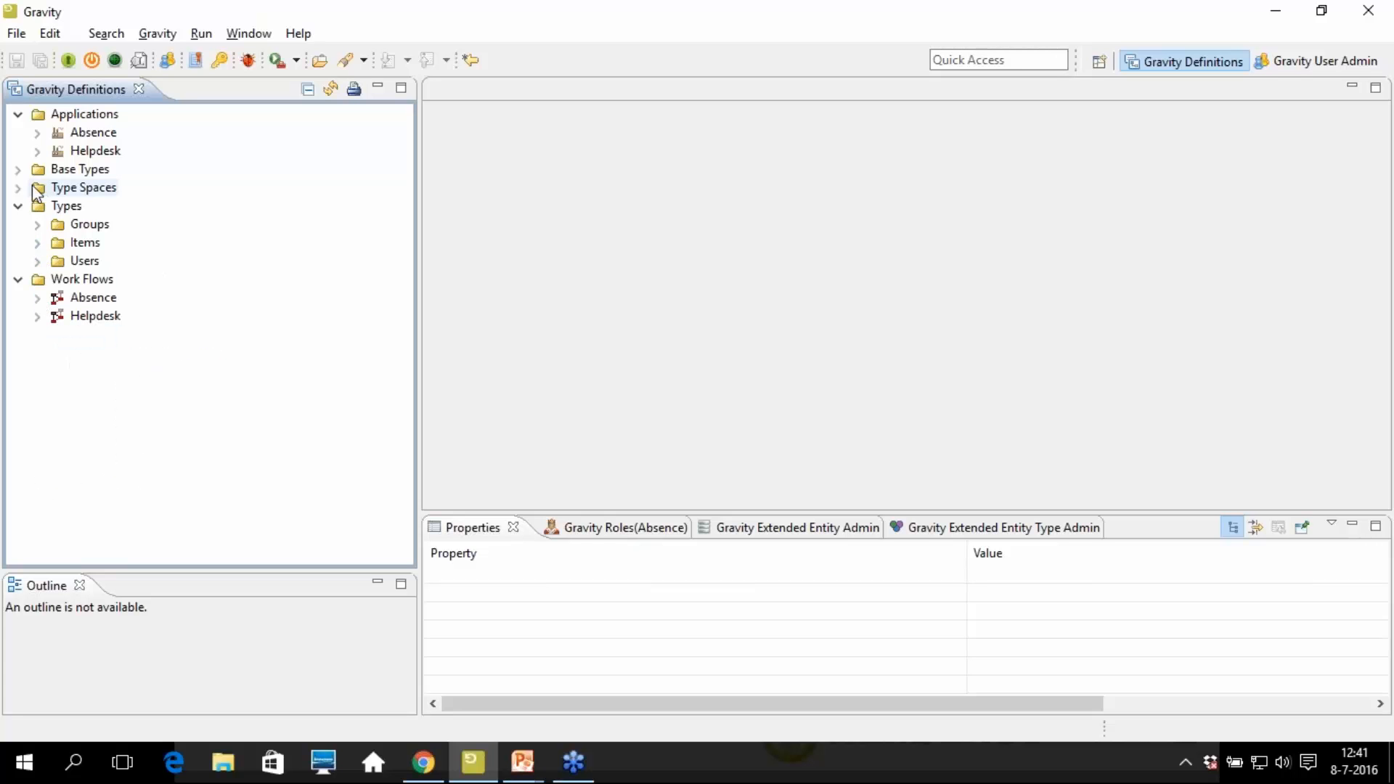
pyautogui.click(38, 226)
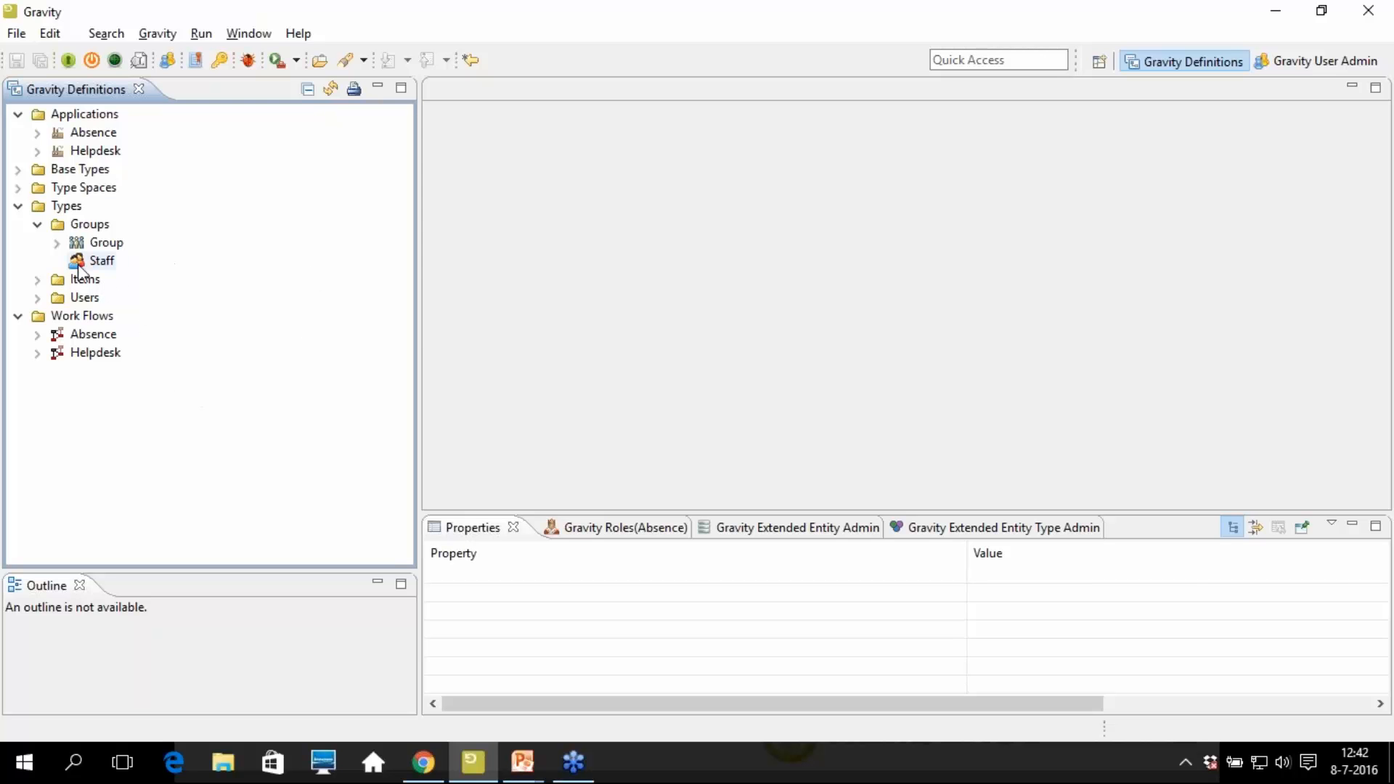
pyautogui.click(41, 225)
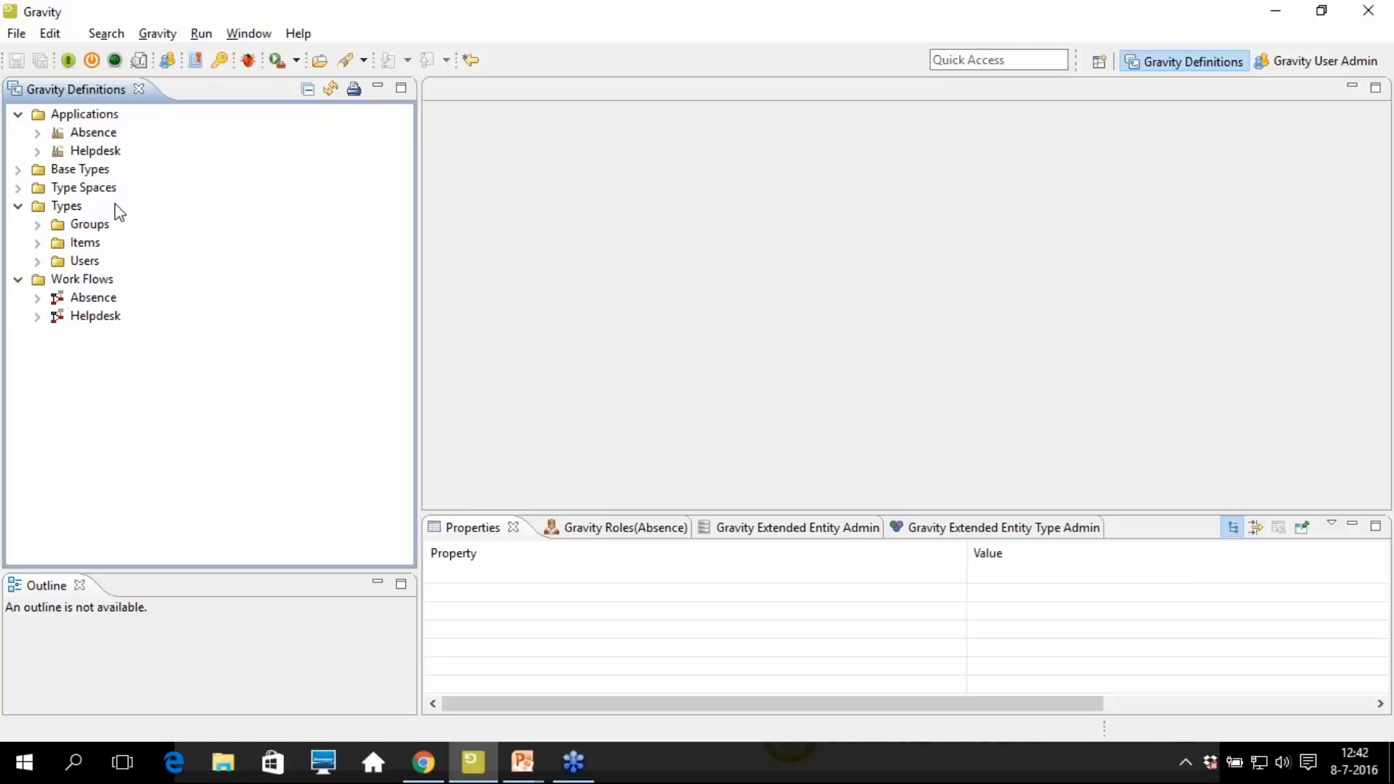
# Switch to the Gravity User Admin perspective and display the Approving Absence role with its assigned groups and authorities
pyautogui.click(1298, 64)
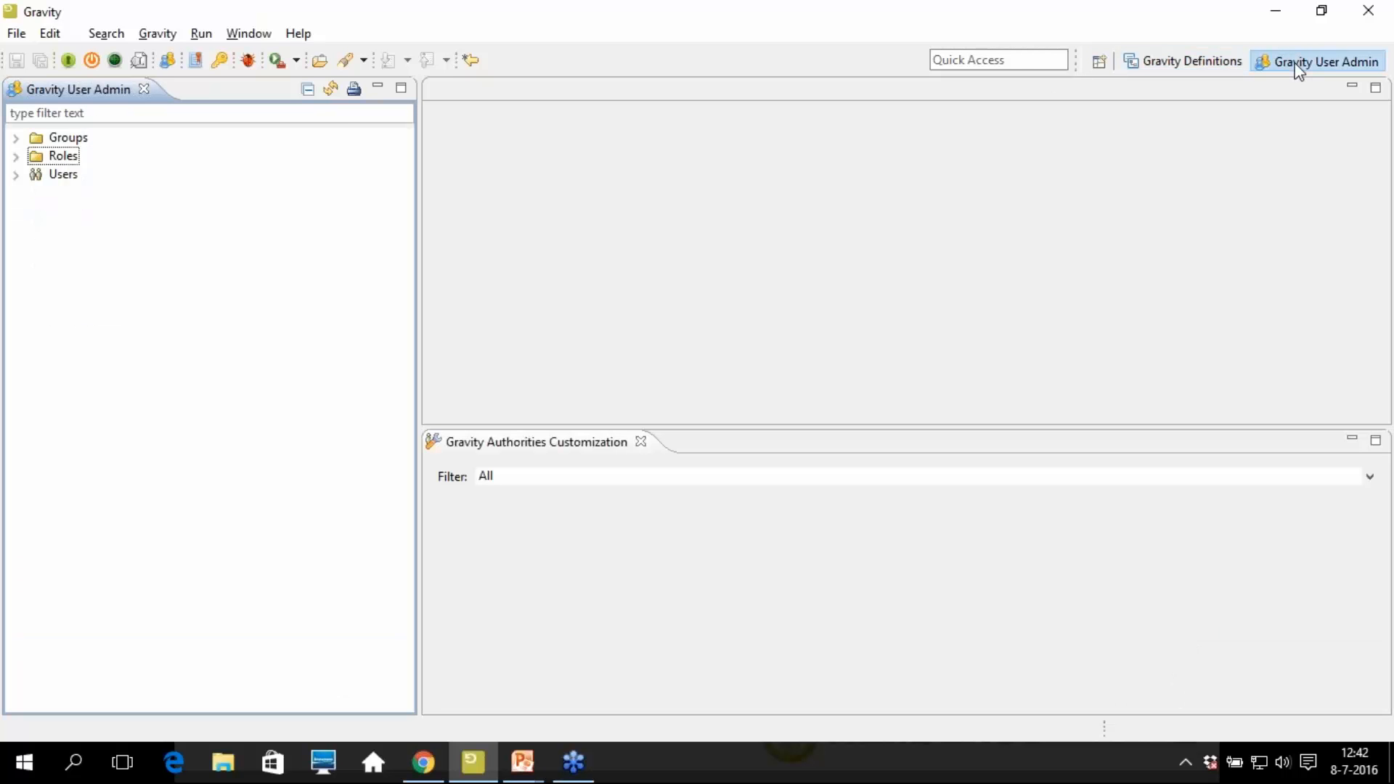
pyautogui.click(16, 156)
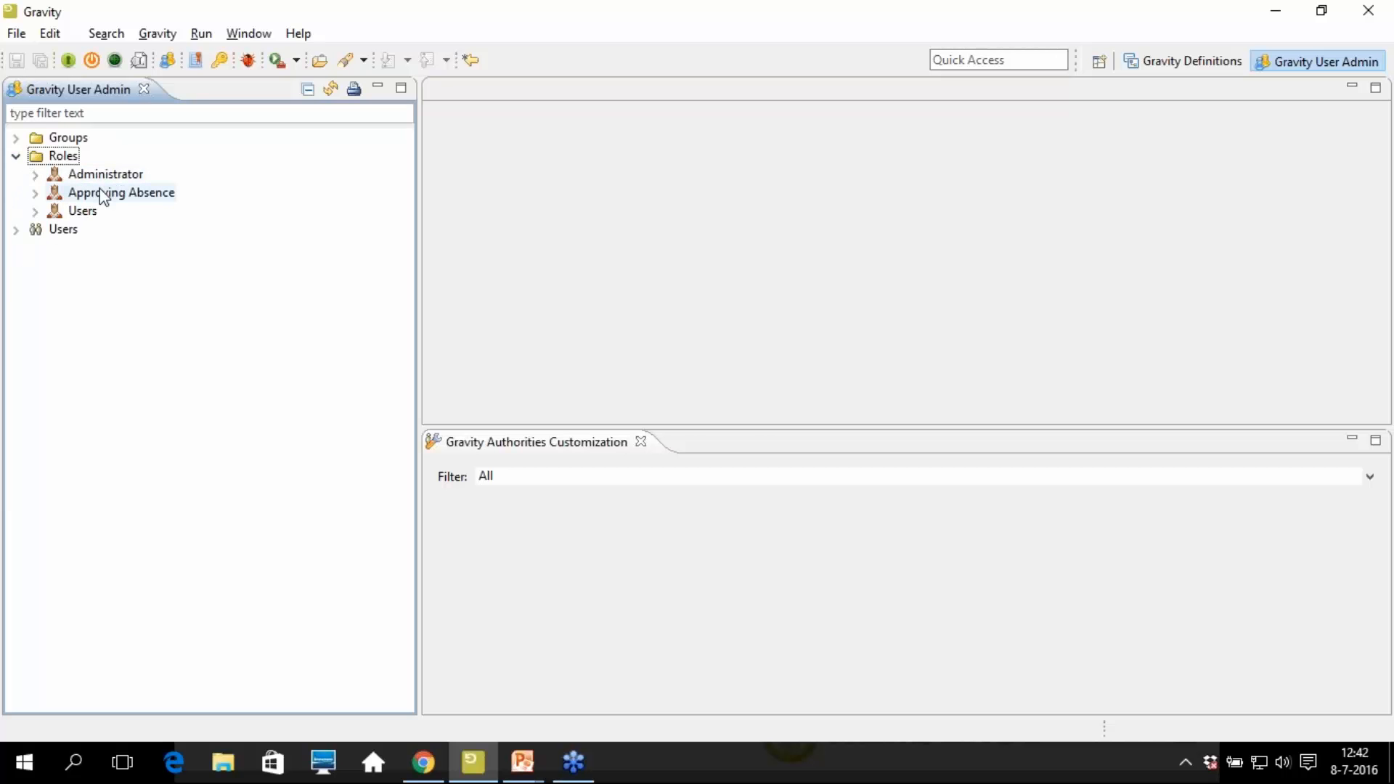
pyautogui.click(102, 196)
pyautogui.click(36, 194)
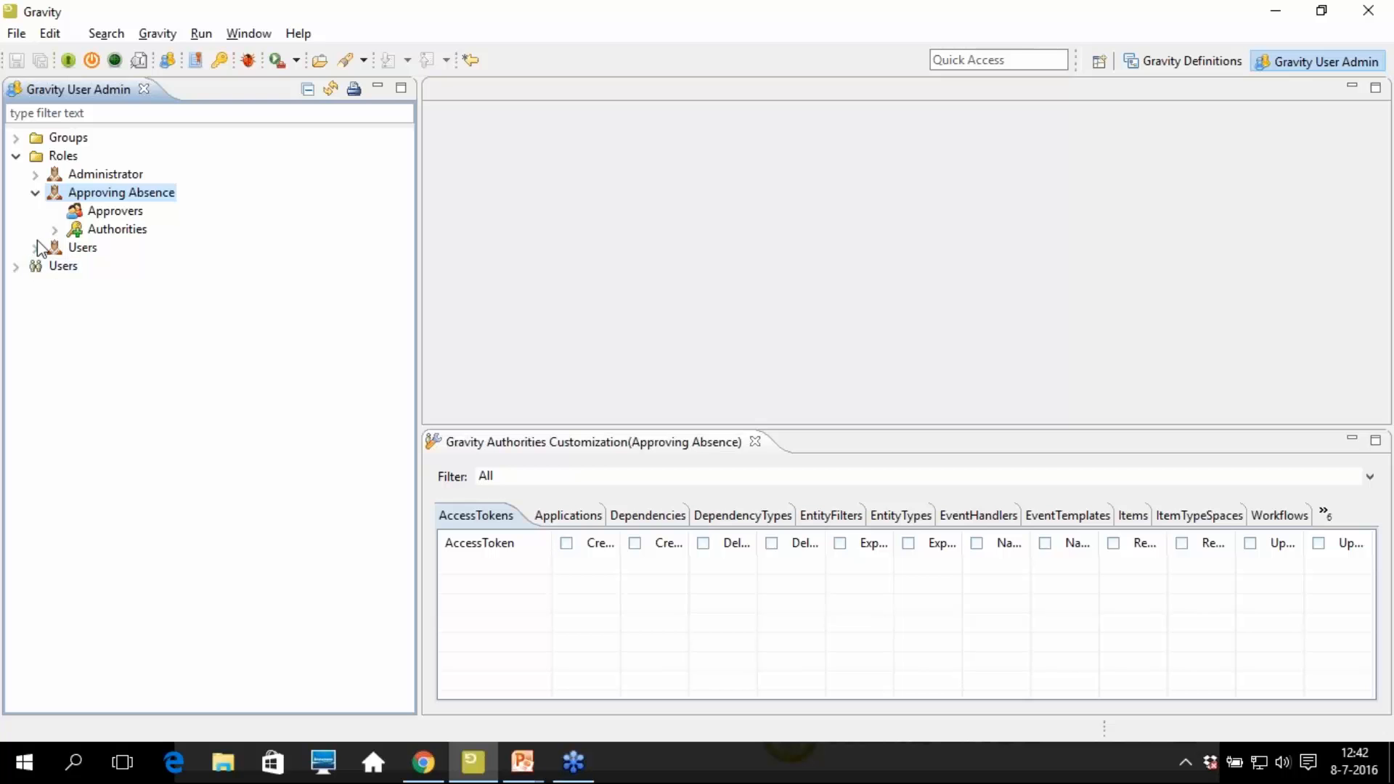
# Check the basic members of the Approvers group under Staff, and collapse the group again
pyautogui.click(15, 138)
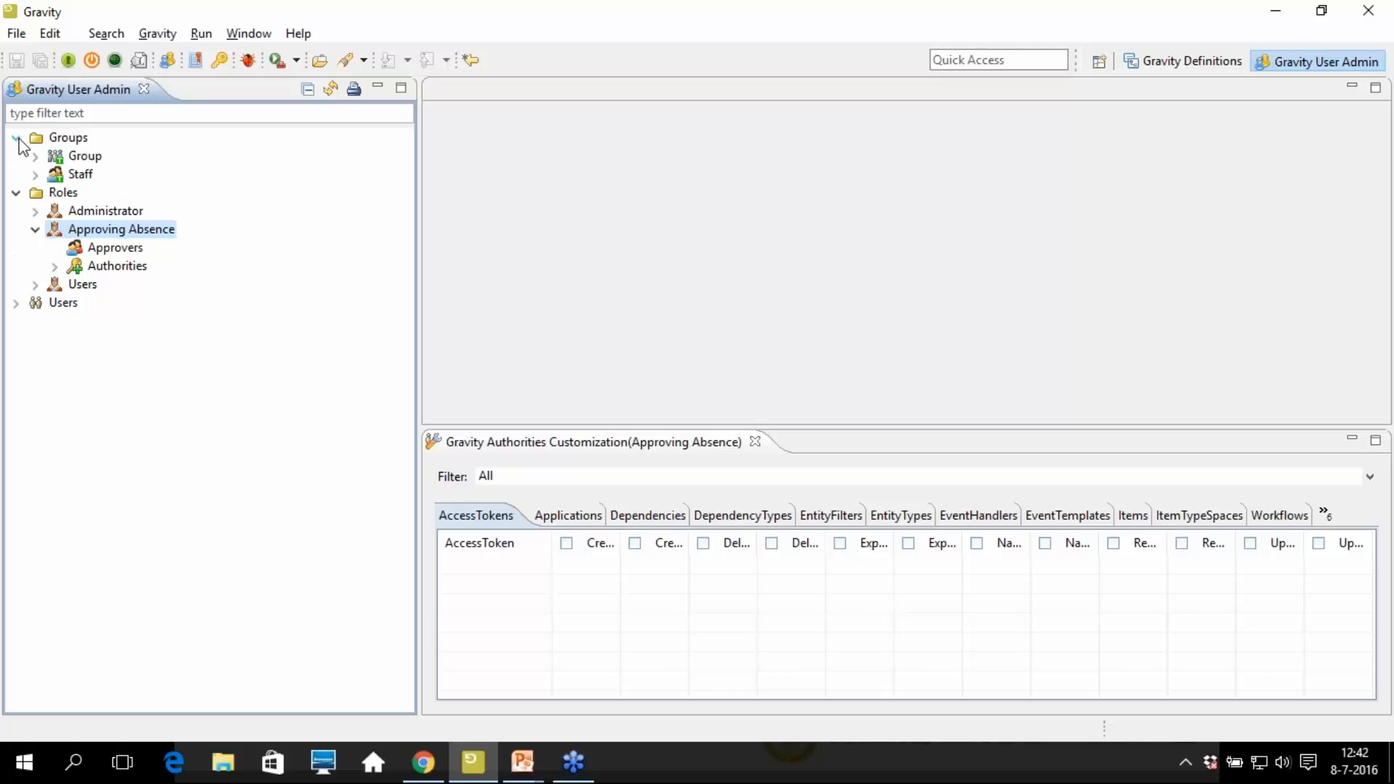
pyautogui.click(35, 174)
pyautogui.click(54, 192)
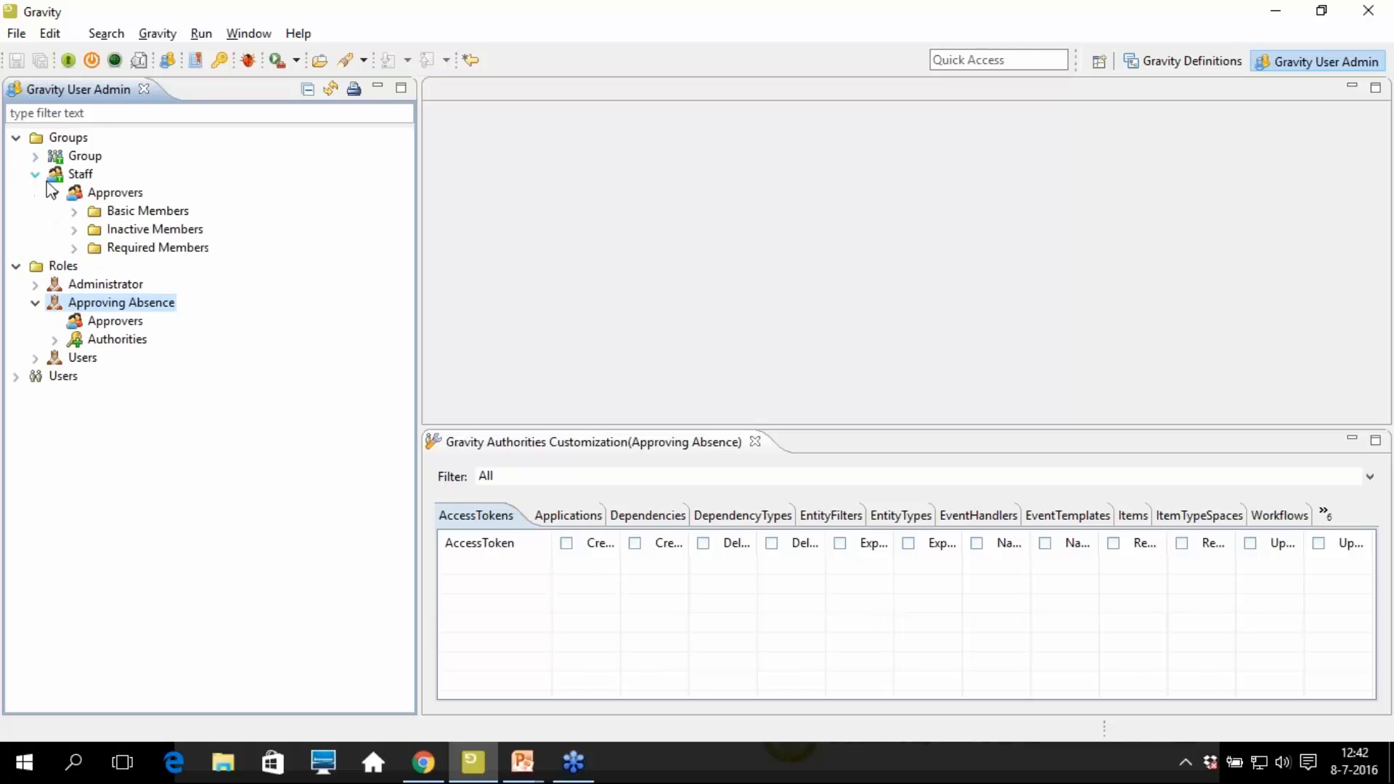
pyautogui.click(74, 211)
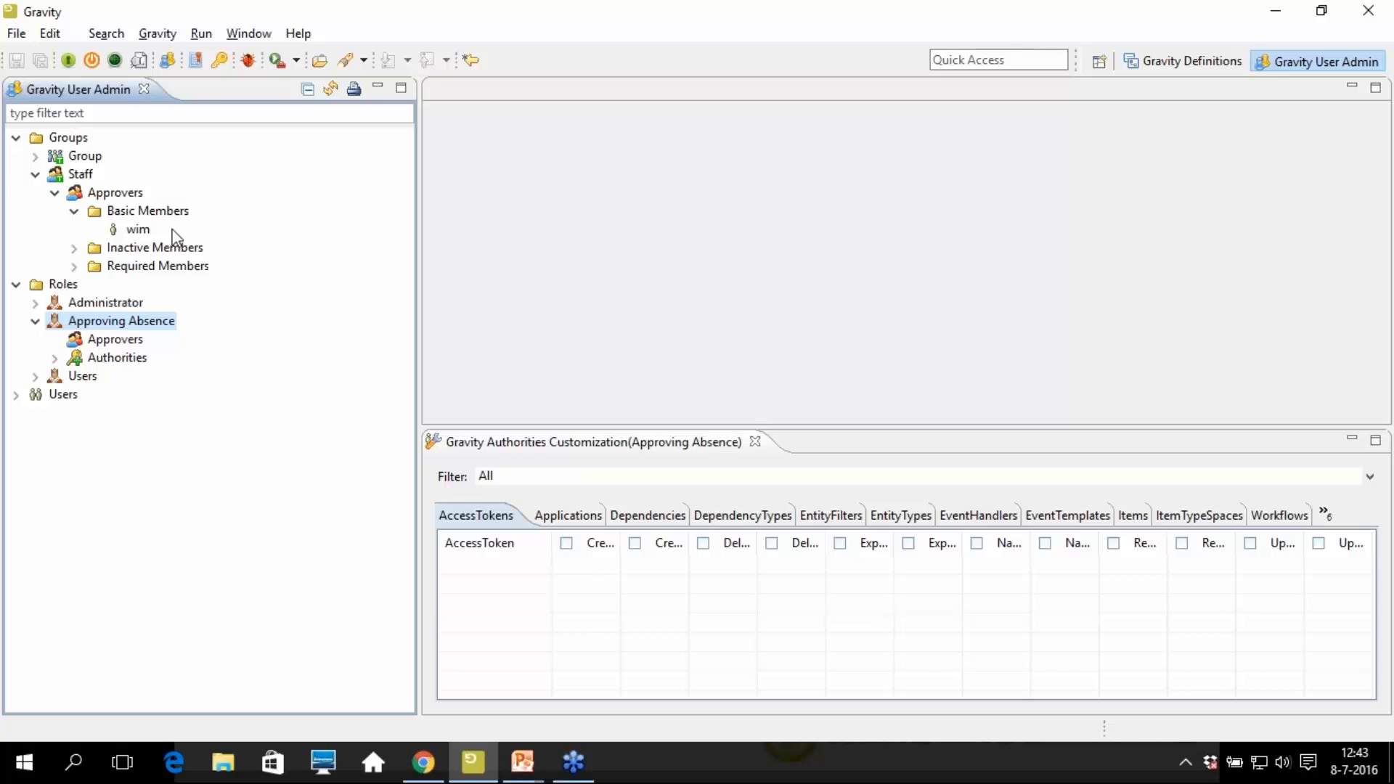
pyautogui.click(76, 211)
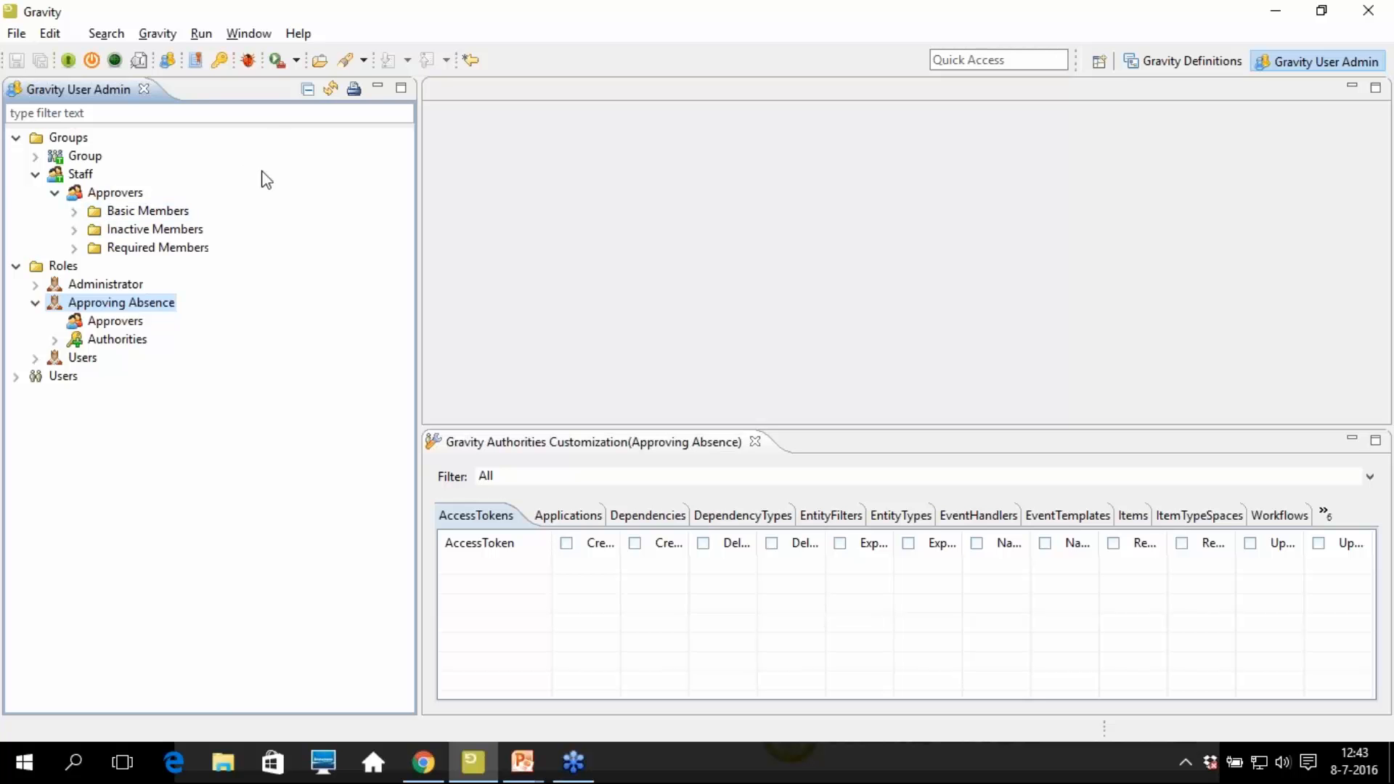
pyautogui.click(55, 193)
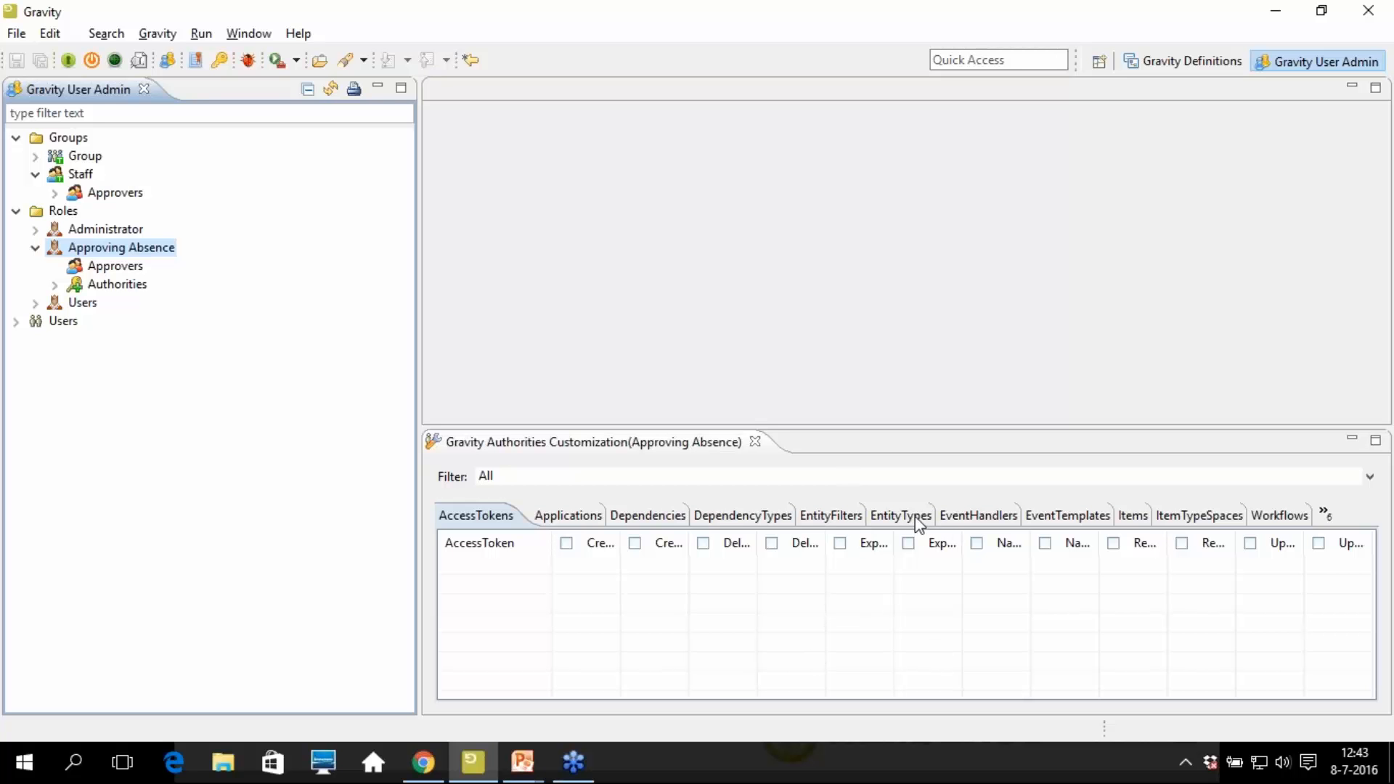
# View the Approving Absence role's authorities for Applications and for Stages
pyautogui.click(561, 517)
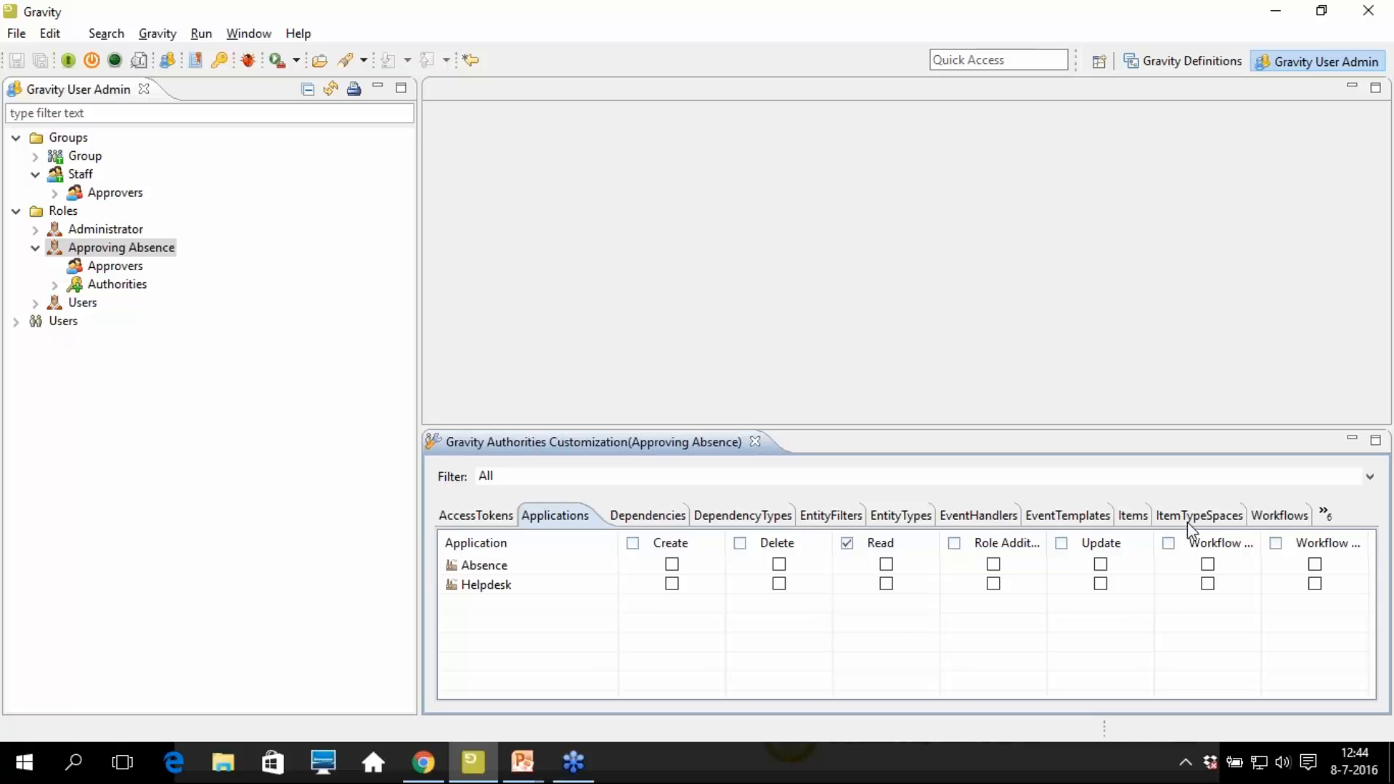
pyautogui.click(1326, 517)
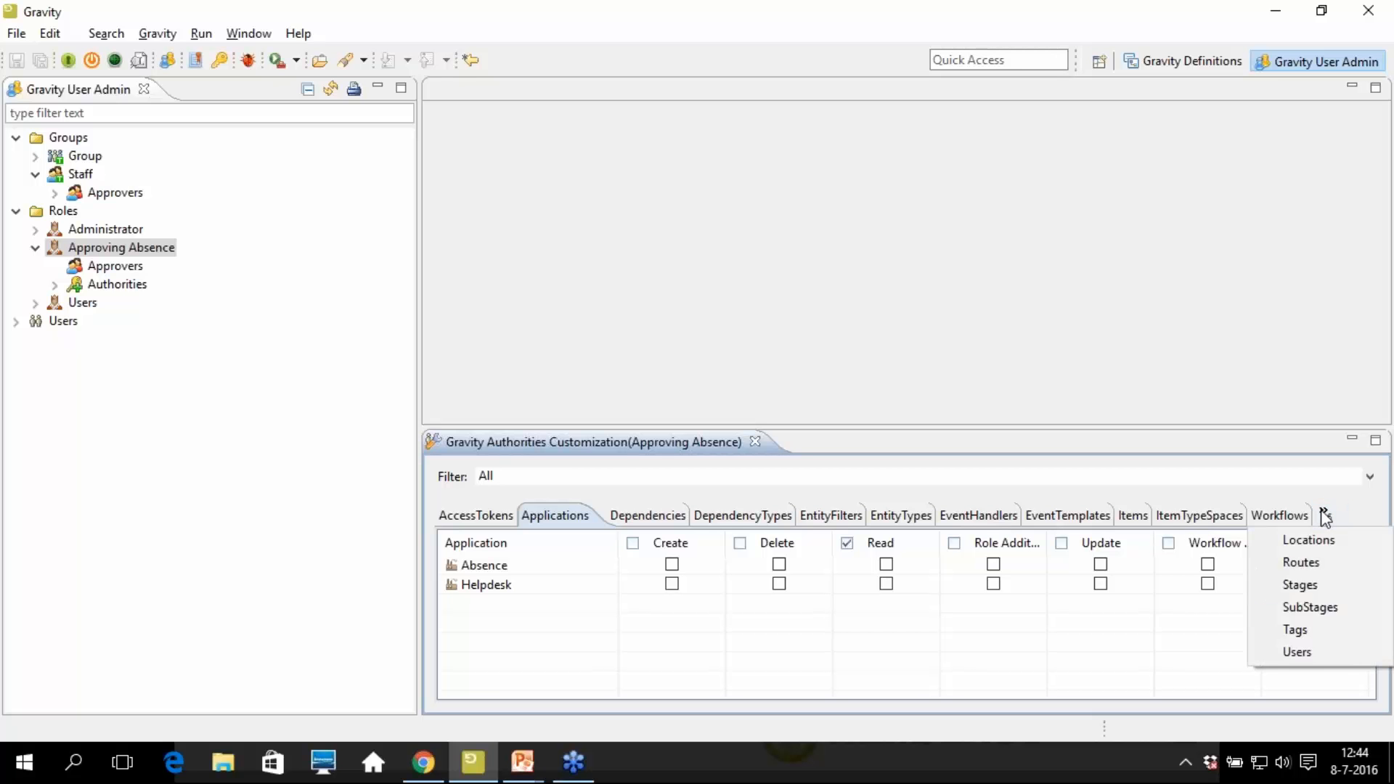
pyautogui.click(1298, 587)
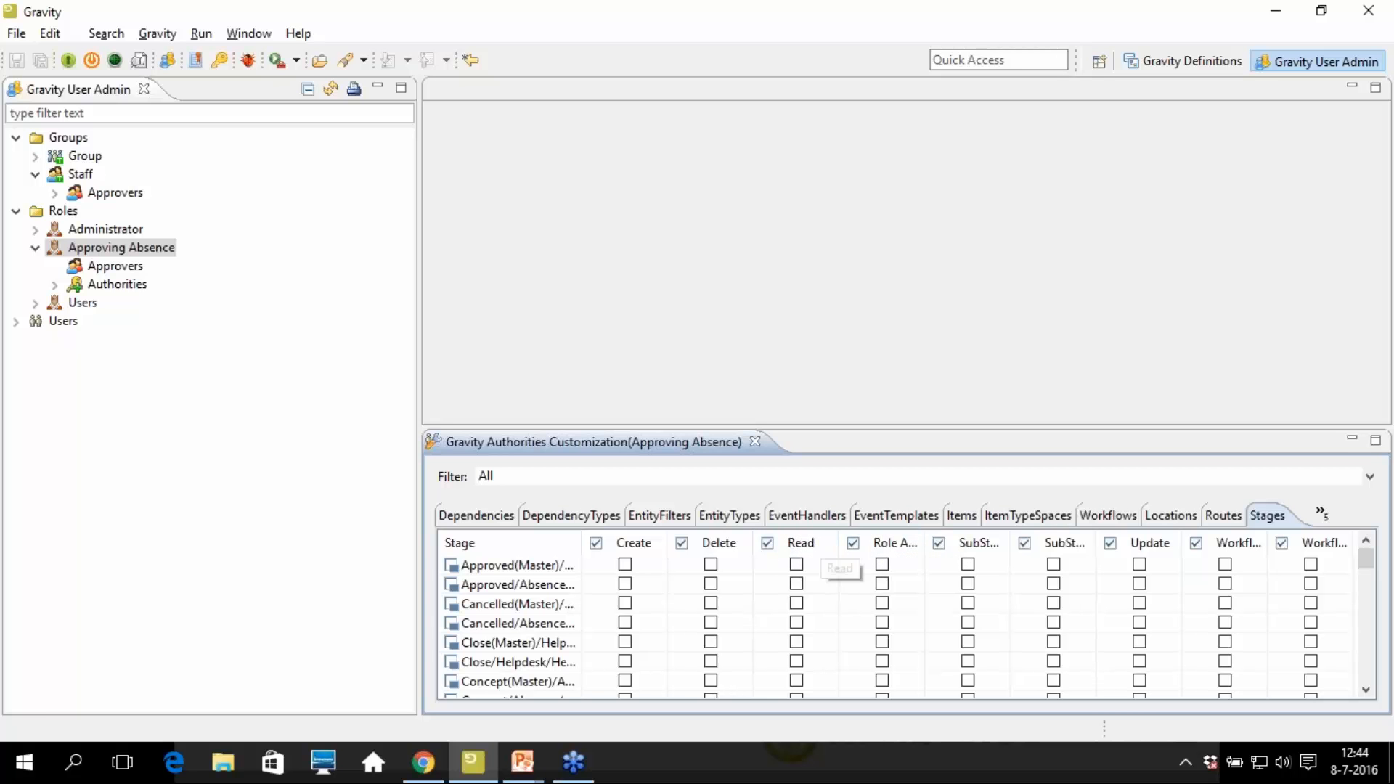
# Check the Users role's authorities, and list the Absence application's stages and workflow item types in the Gravity Definitions perspective
pyautogui.click(82, 303)
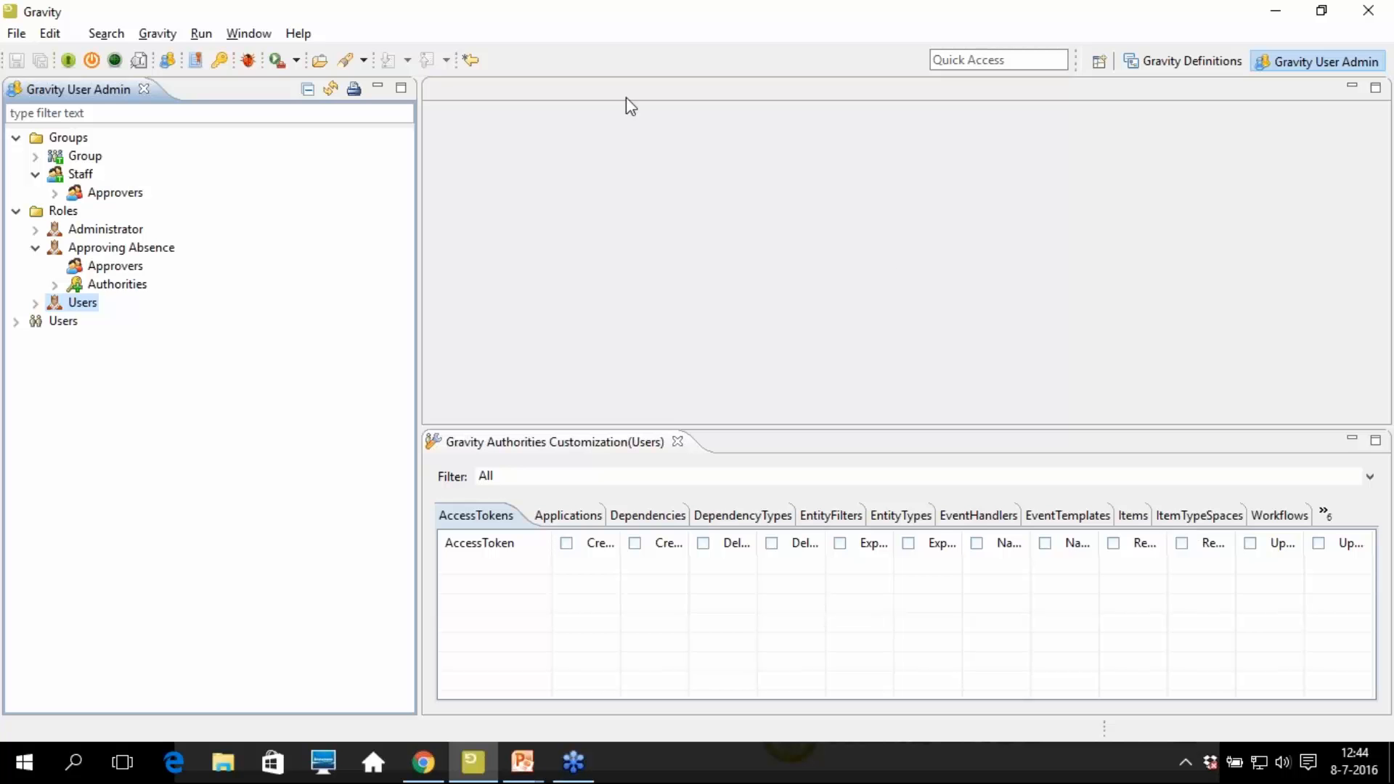
pyautogui.click(1171, 64)
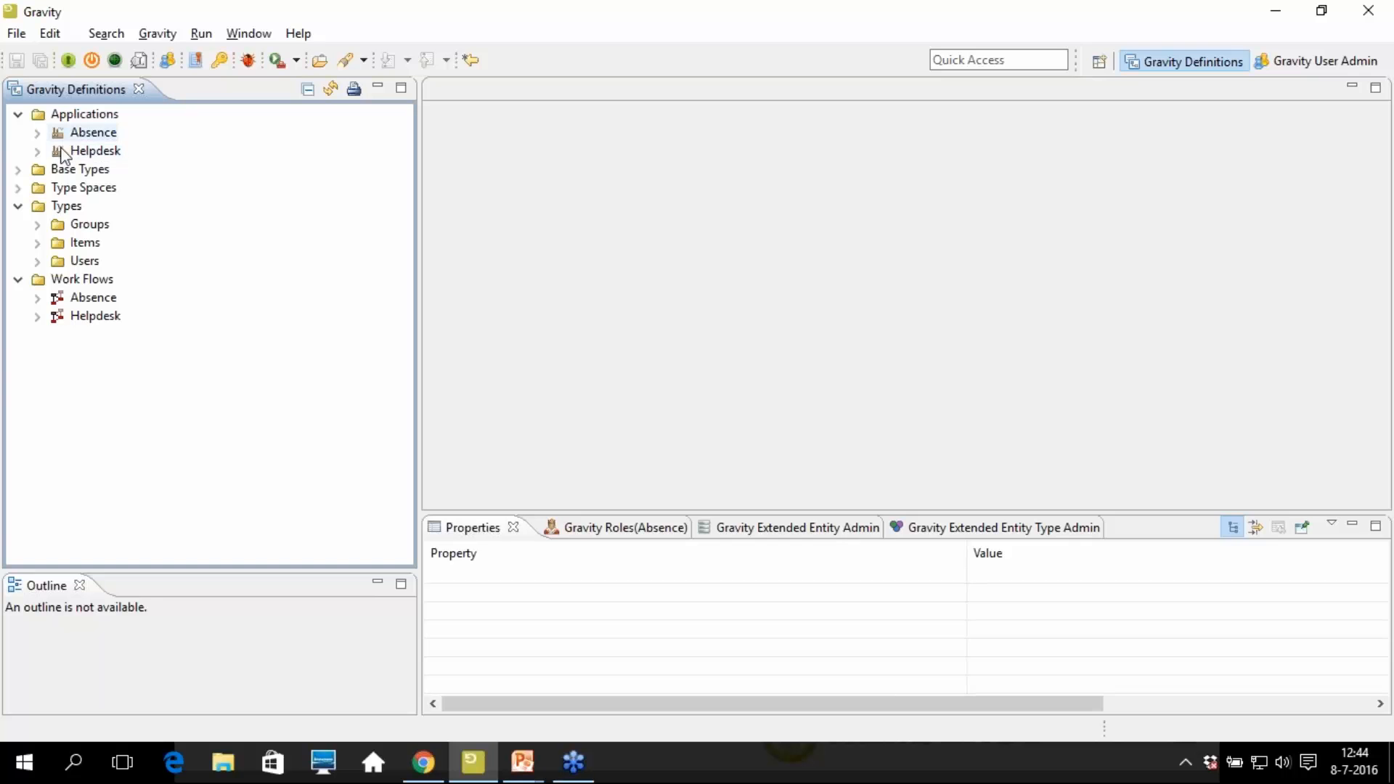
pyautogui.click(40, 134)
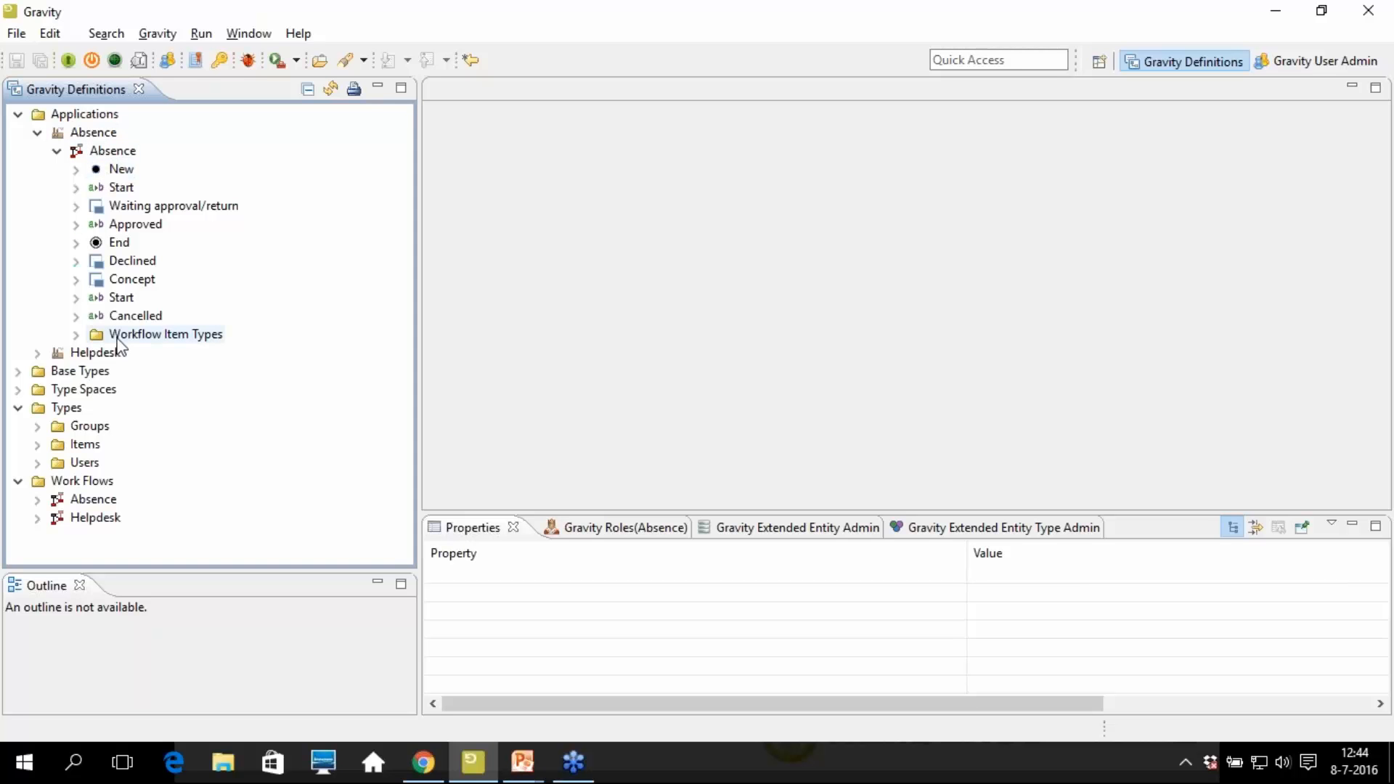
pyautogui.click(76, 335)
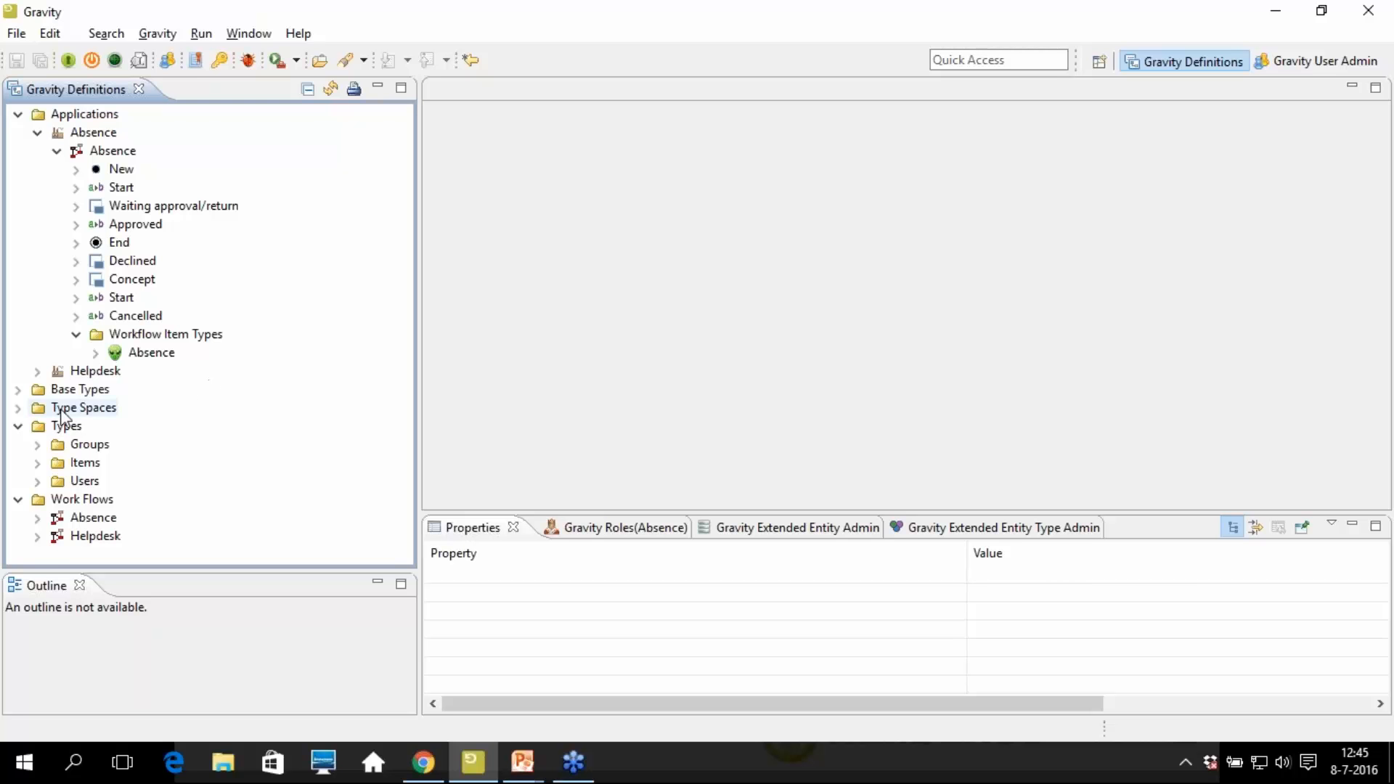
# Expand the Helpdesk application's workflow to view its stages and workflow item types
pyautogui.click(38, 372)
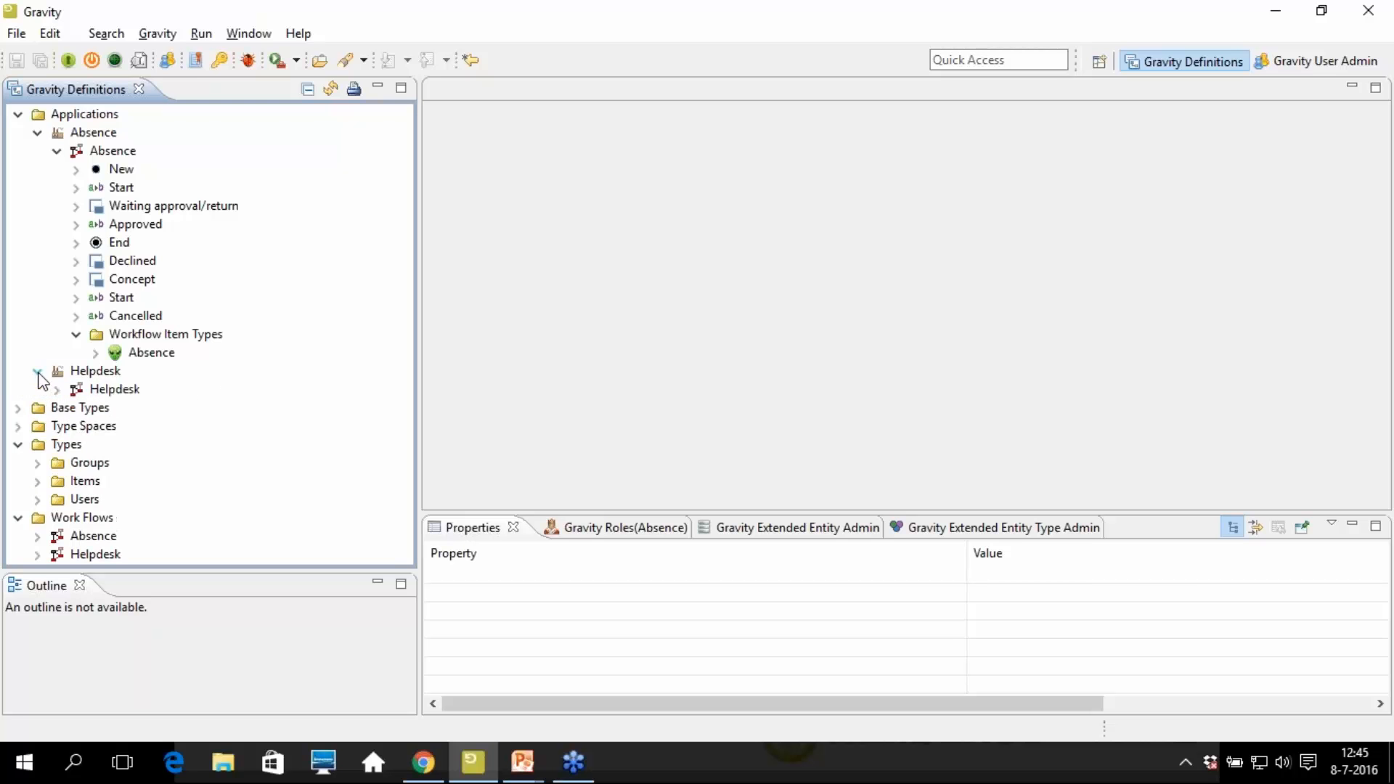
pyautogui.click(57, 390)
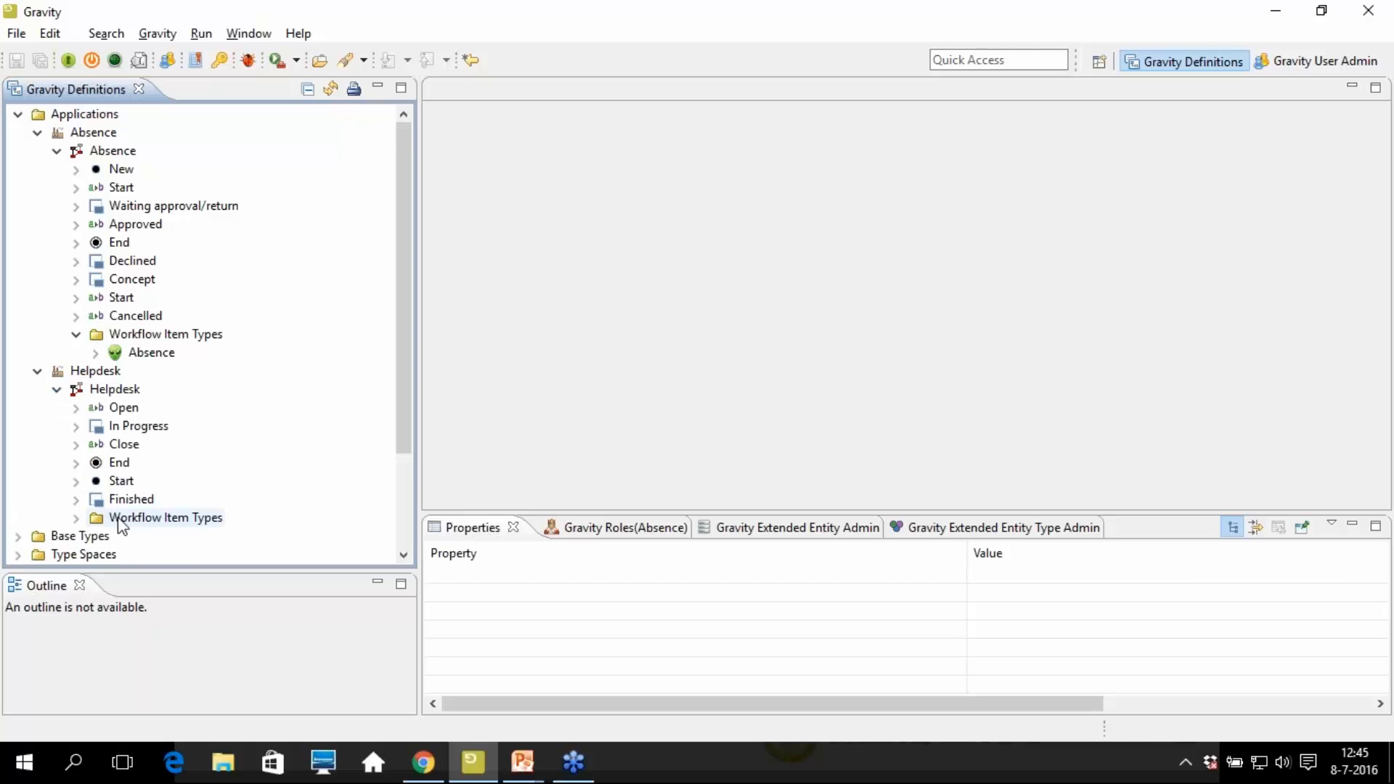
pyautogui.click(77, 518)
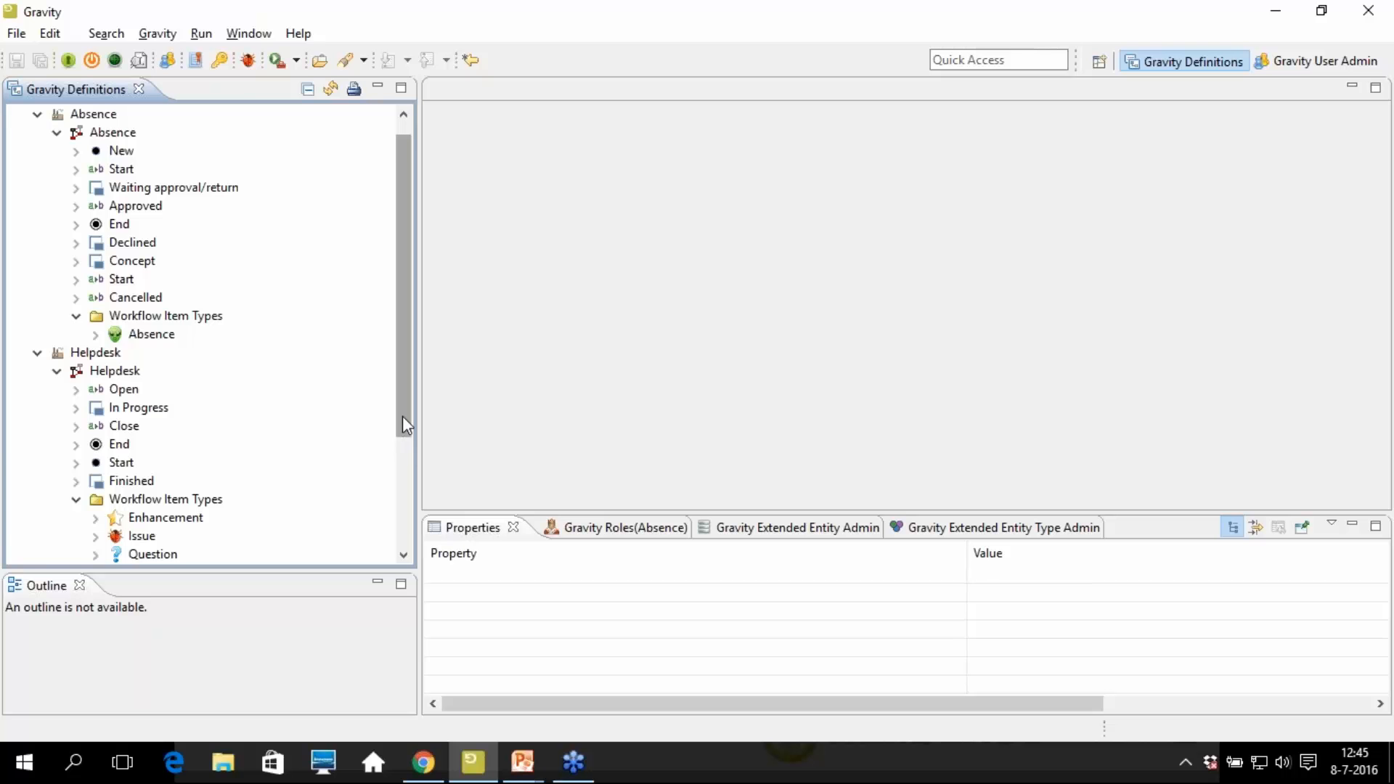
pyautogui.moveTo(403, 417); pyautogui.dragTo(392, 513)
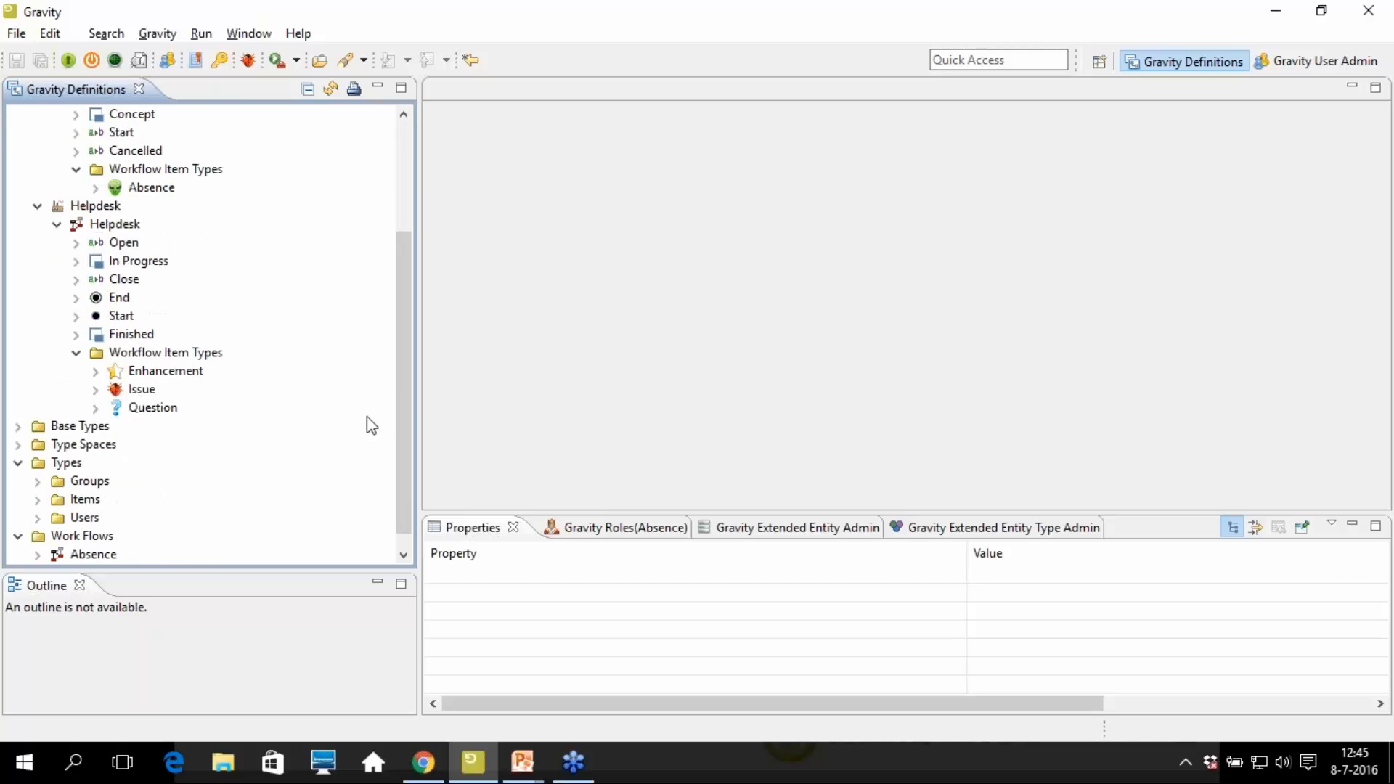
pyautogui.scroll(3, 406, 451)
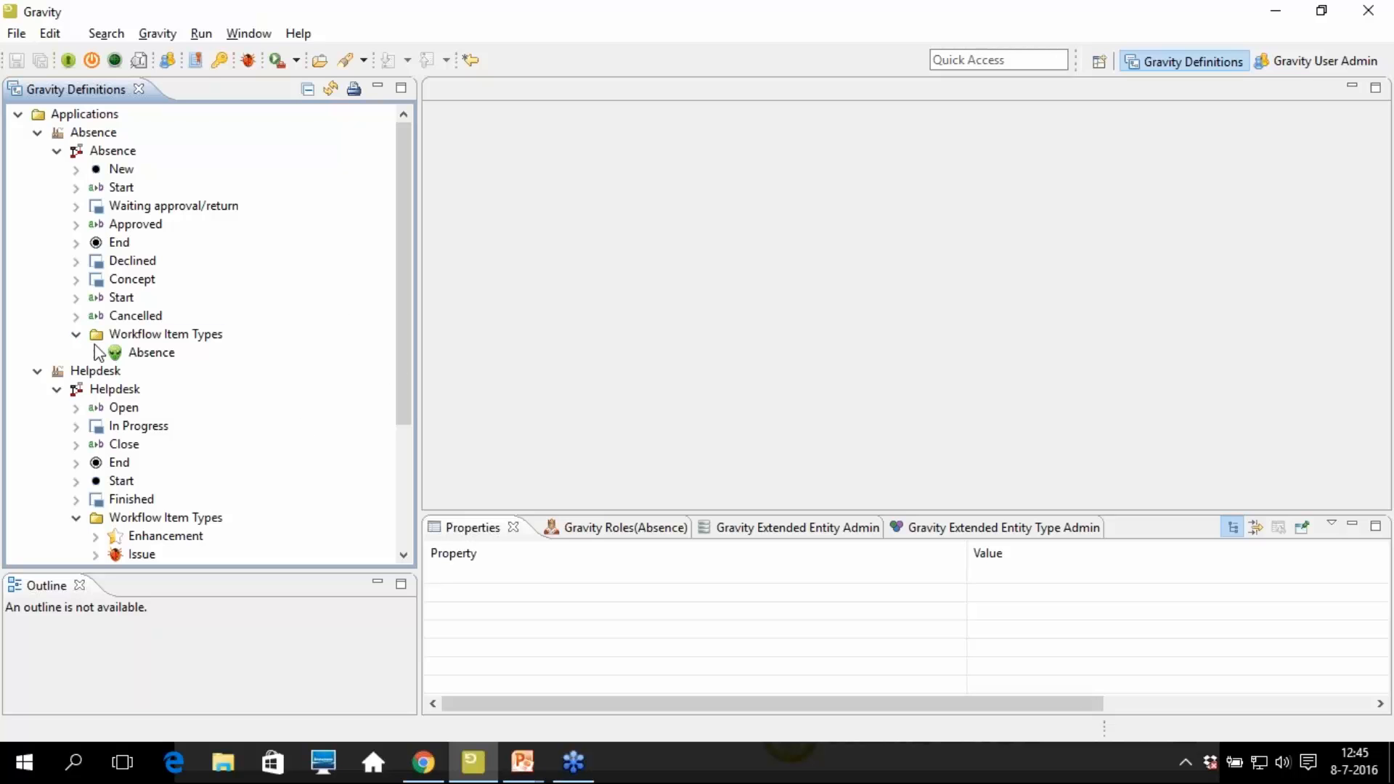
# Open the Absence workflow item type for editing, check its numbering template, and cancel without changes
pyautogui.click(134, 356)
pyautogui.rightClick(133, 356)
pyautogui.click(200, 372)
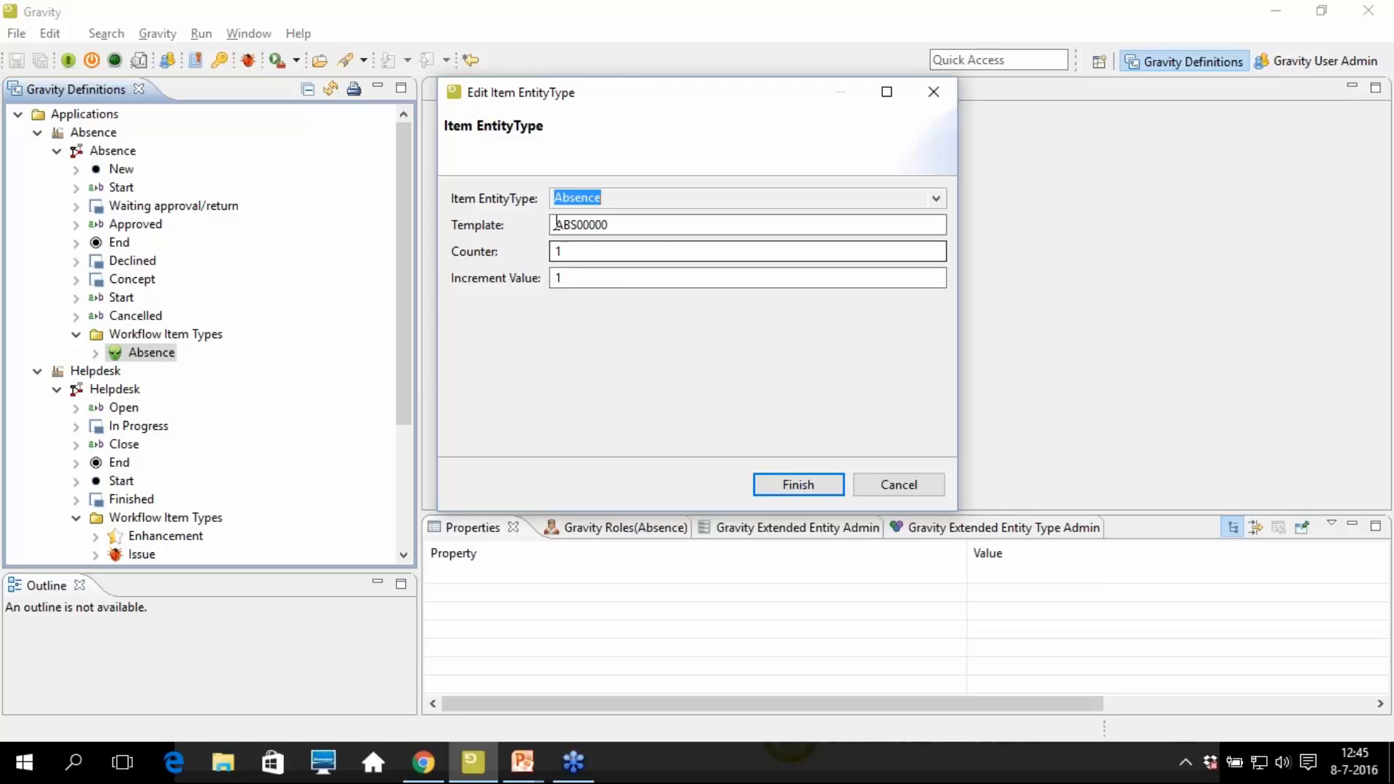
pyautogui.moveTo(618, 224); pyautogui.dragTo(499, 226)
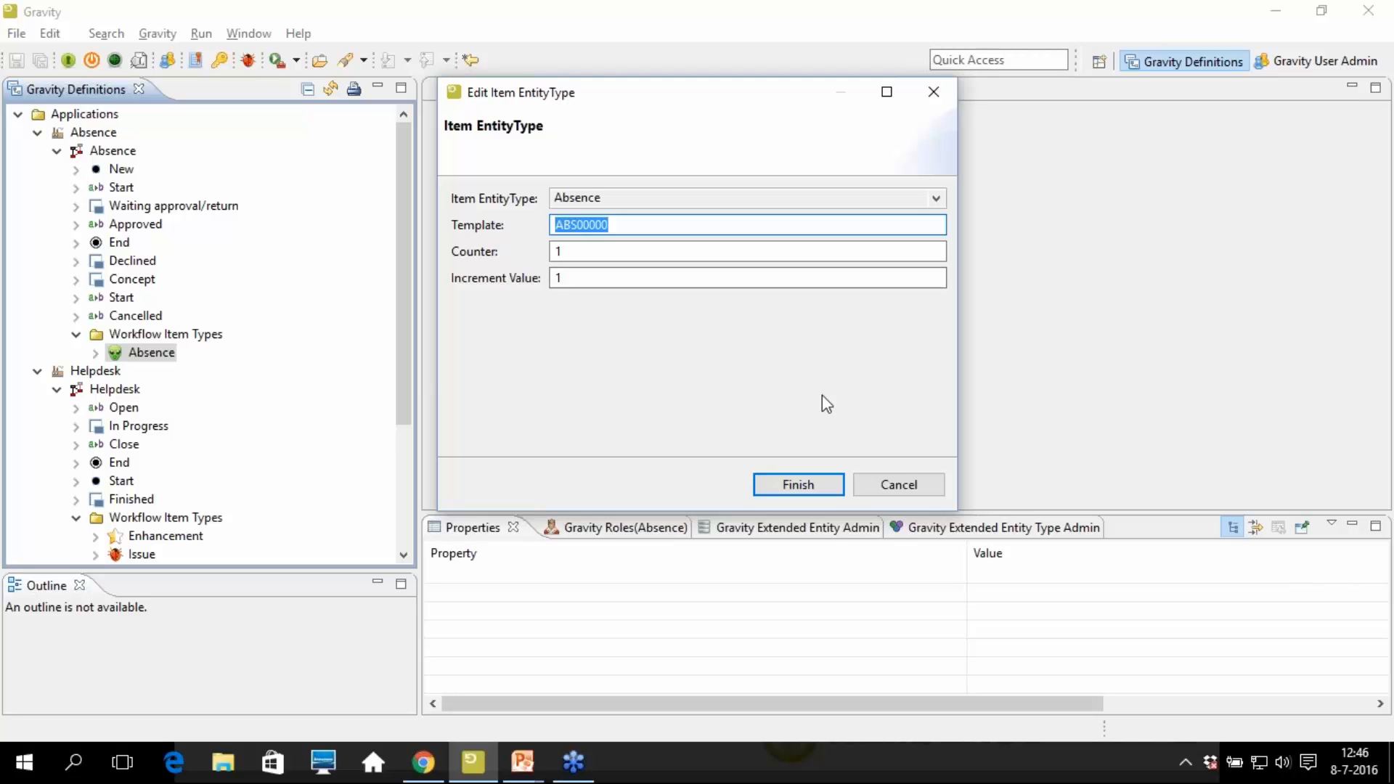
pyautogui.click(899, 484)
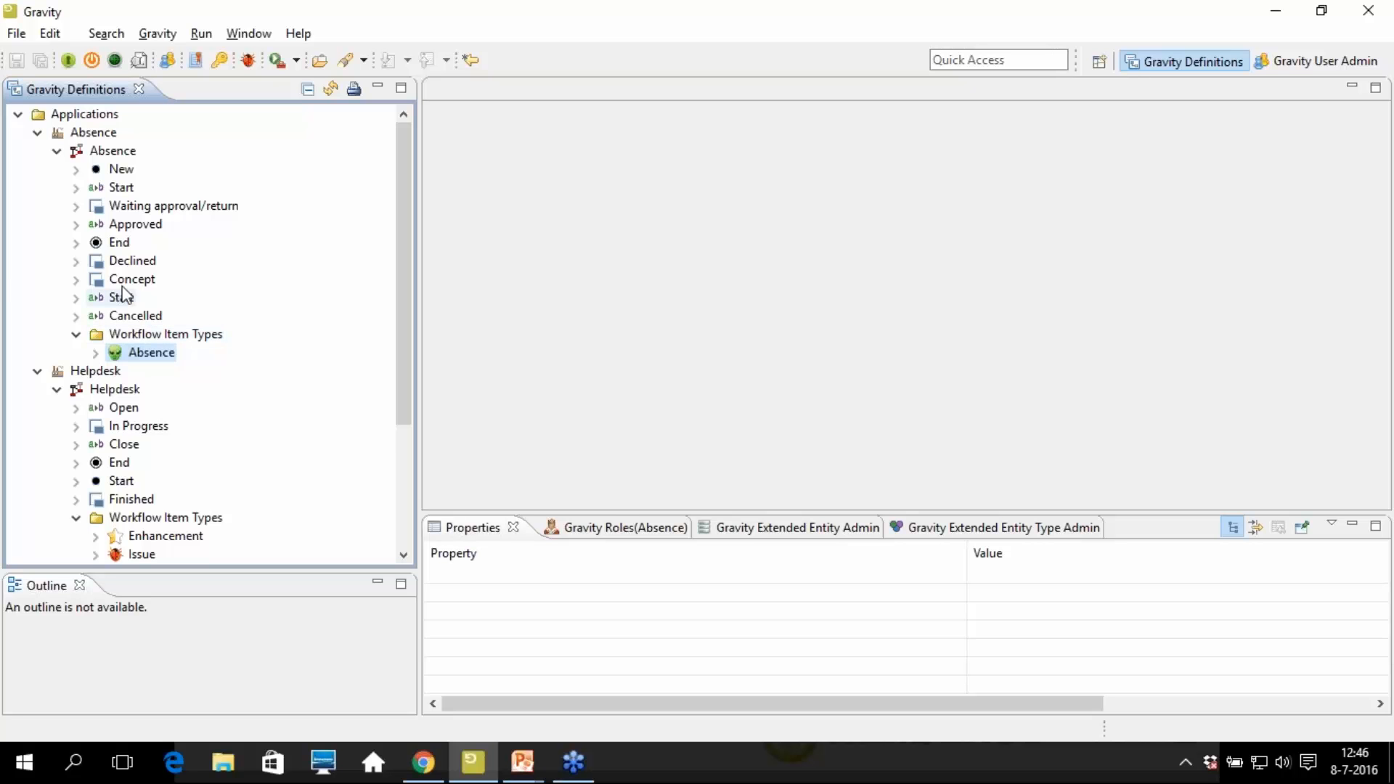
# Open the Absence application's workflow in the Work Flow Editor and display its stage diagram
pyautogui.rightClick(104, 155)
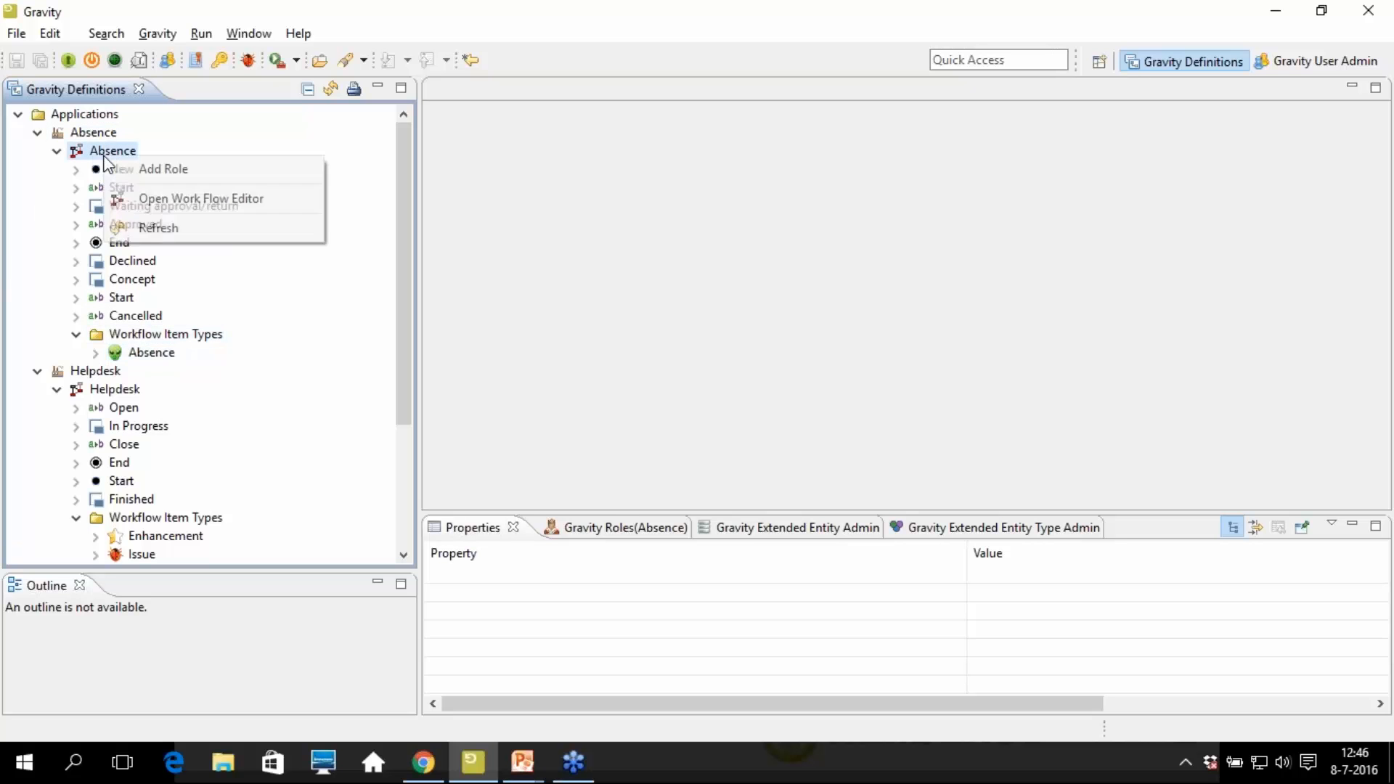
pyautogui.click(183, 201)
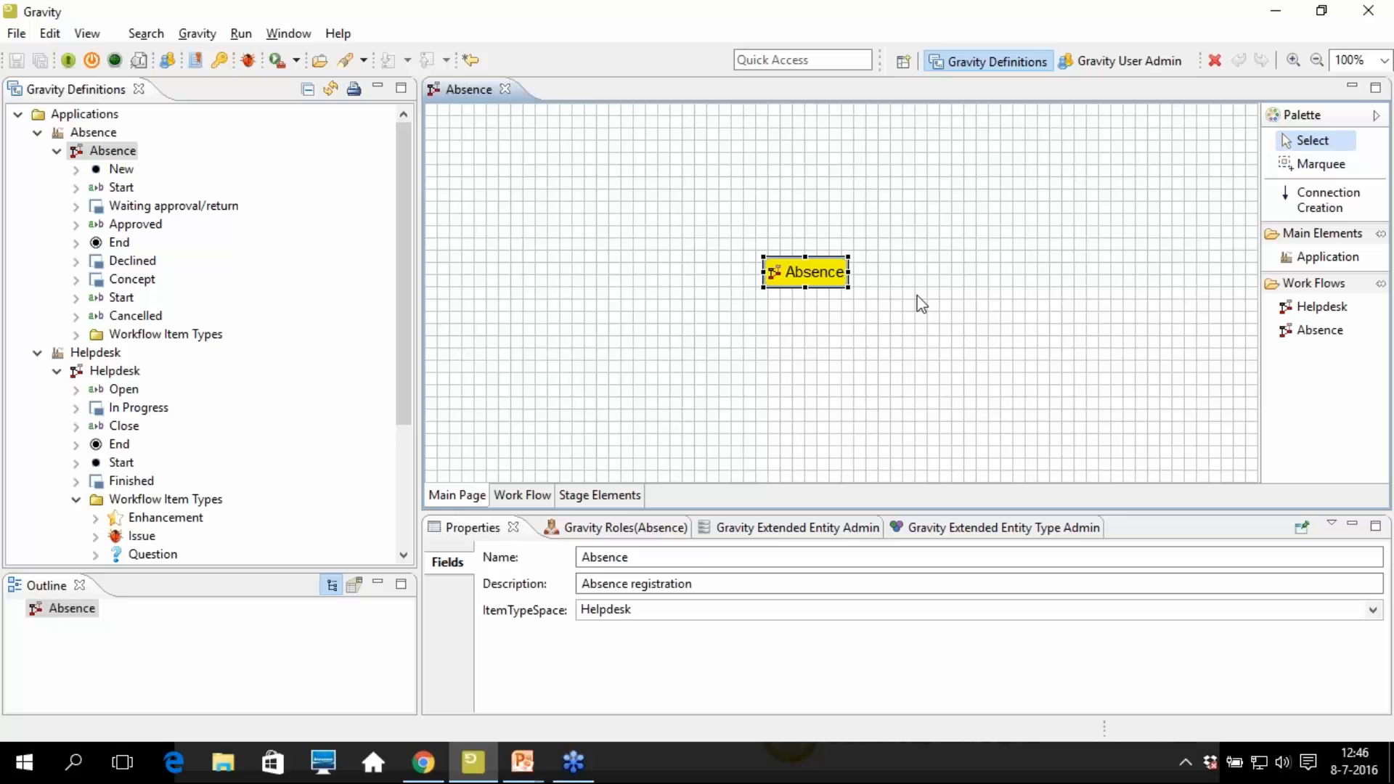
pyautogui.doubleClick(808, 276)
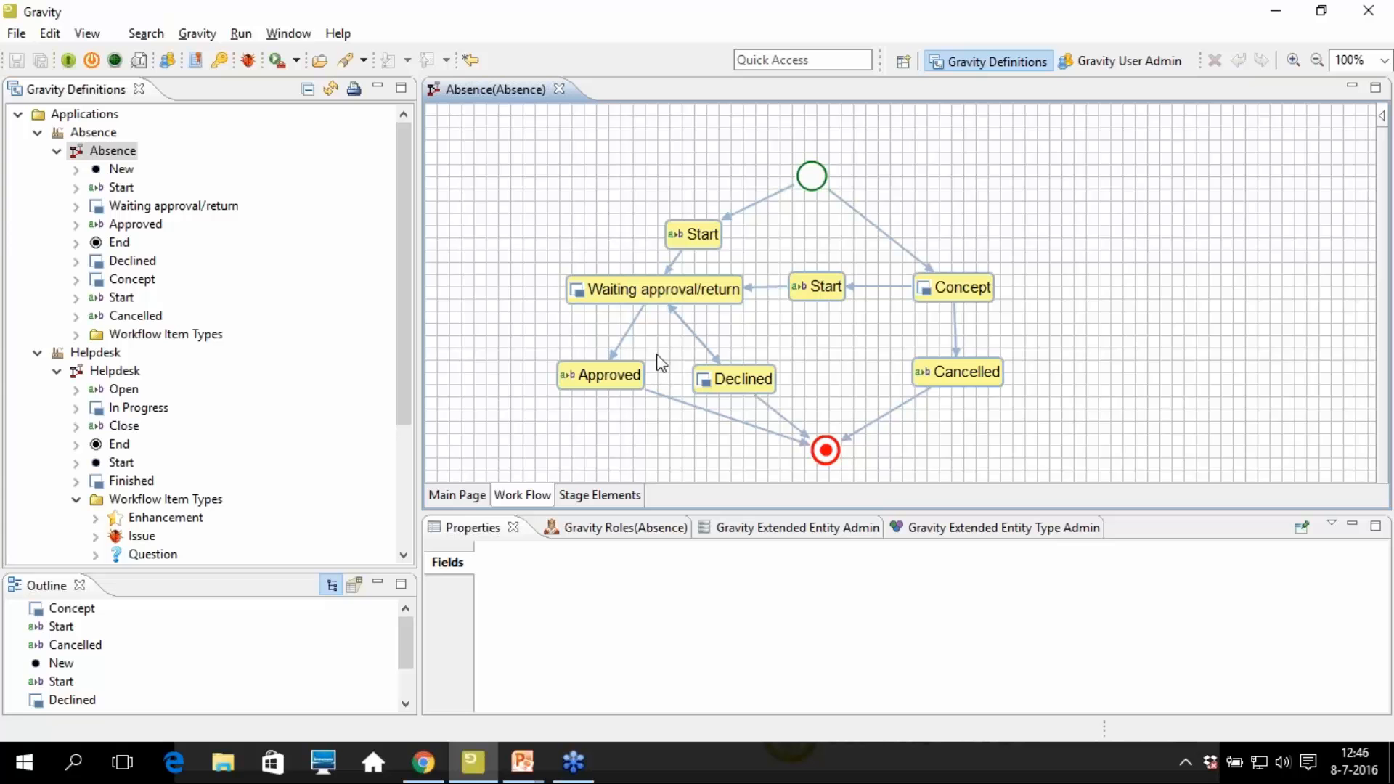
# View the base attributes of the Approved stage down to the status setting
pyautogui.click(617, 374)
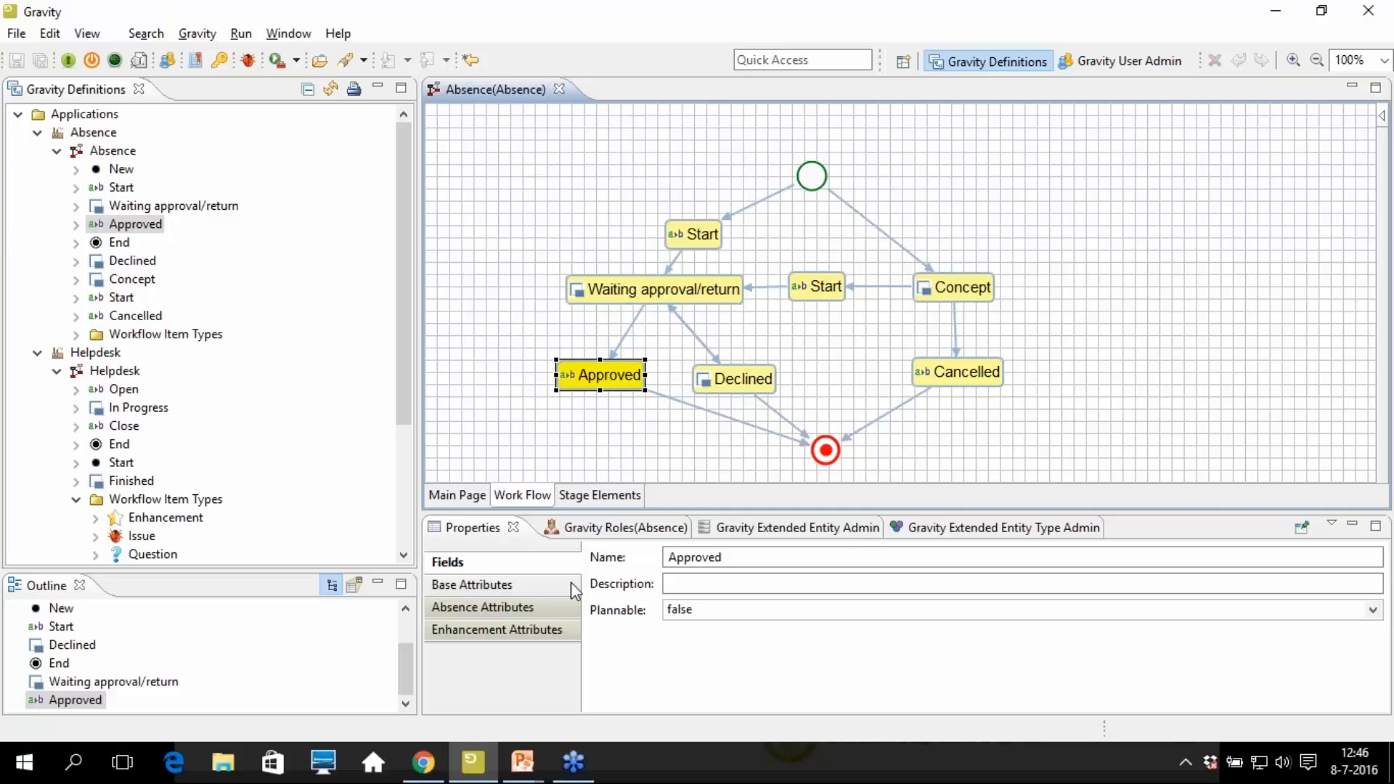
pyautogui.click(506, 587)
pyautogui.click(506, 586)
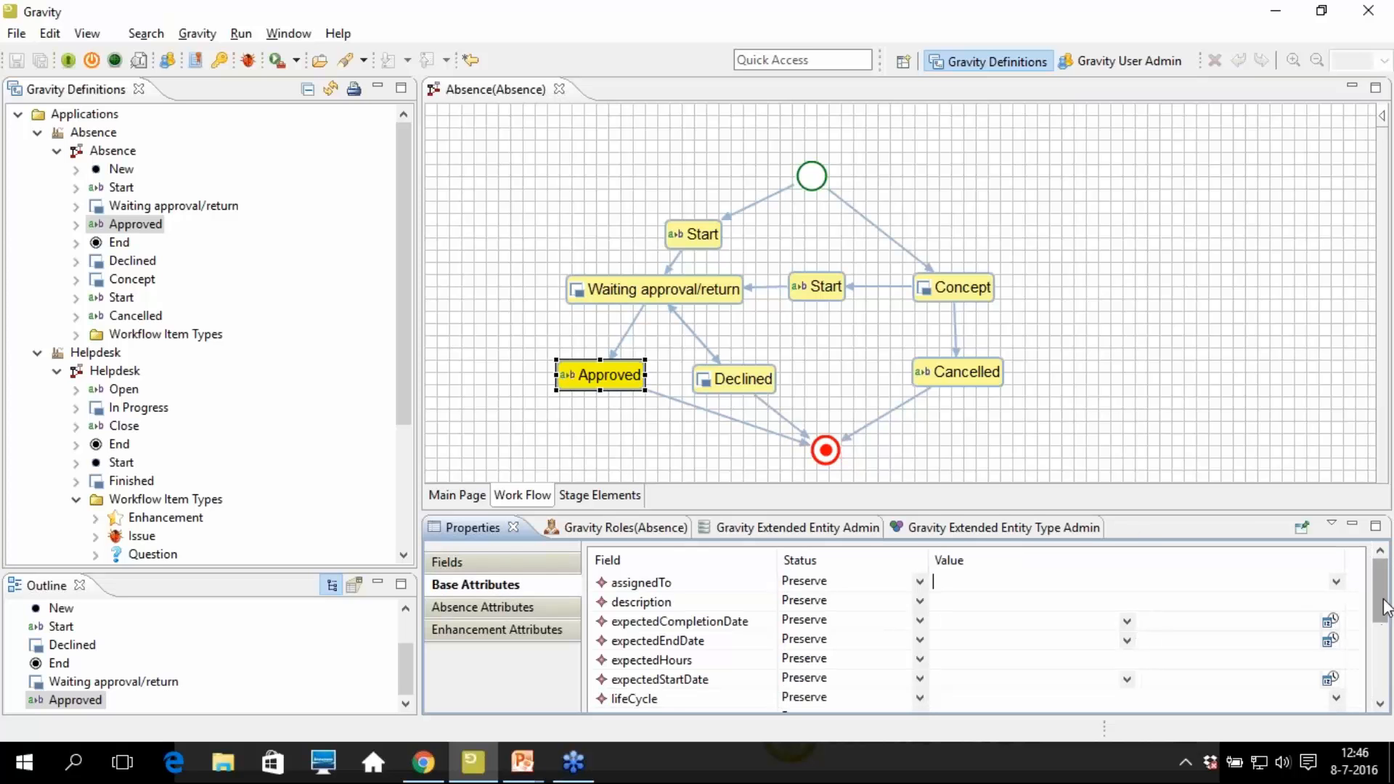
pyautogui.moveTo(1387, 607); pyautogui.dragTo(1385, 686)
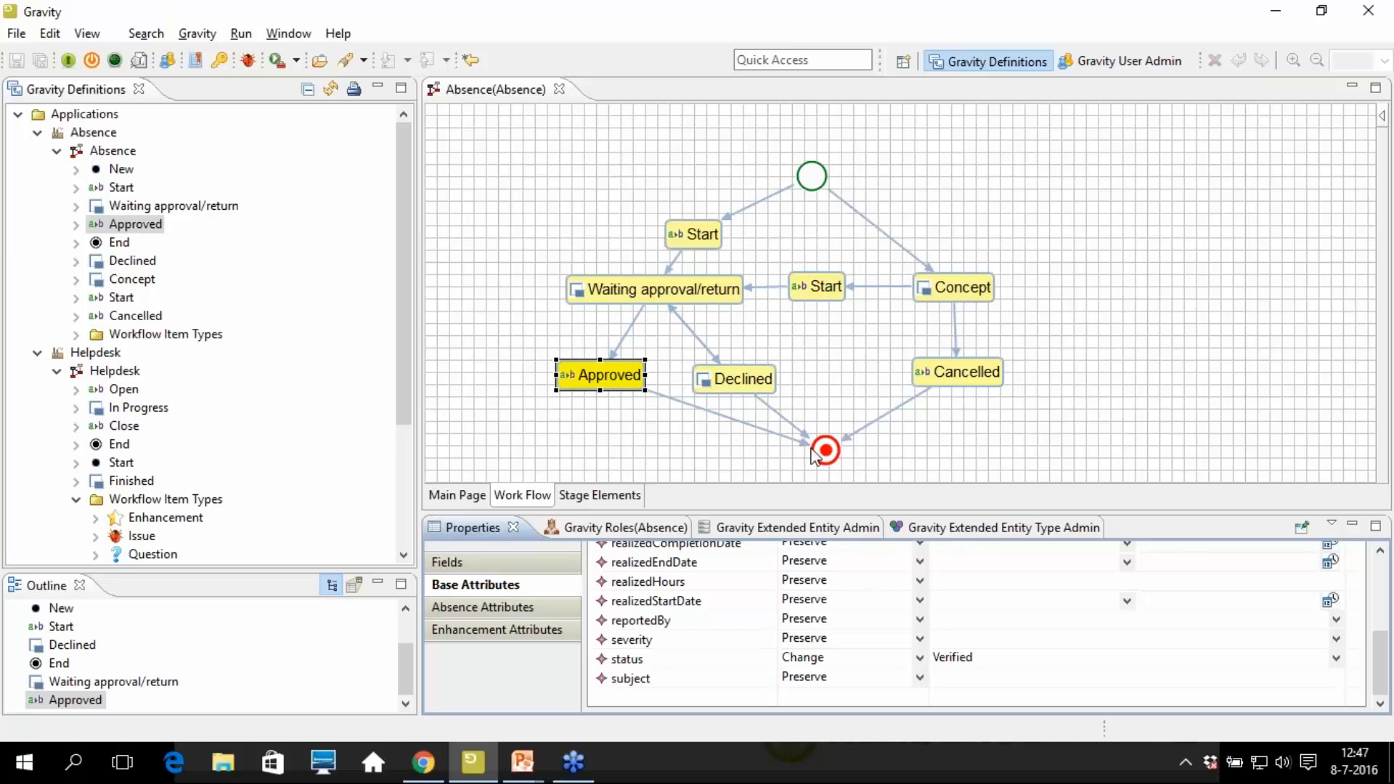
# Review the base attributes of the Declined stage and the assignedTo setting of the Waiting approval/return stage
pyautogui.click(734, 391)
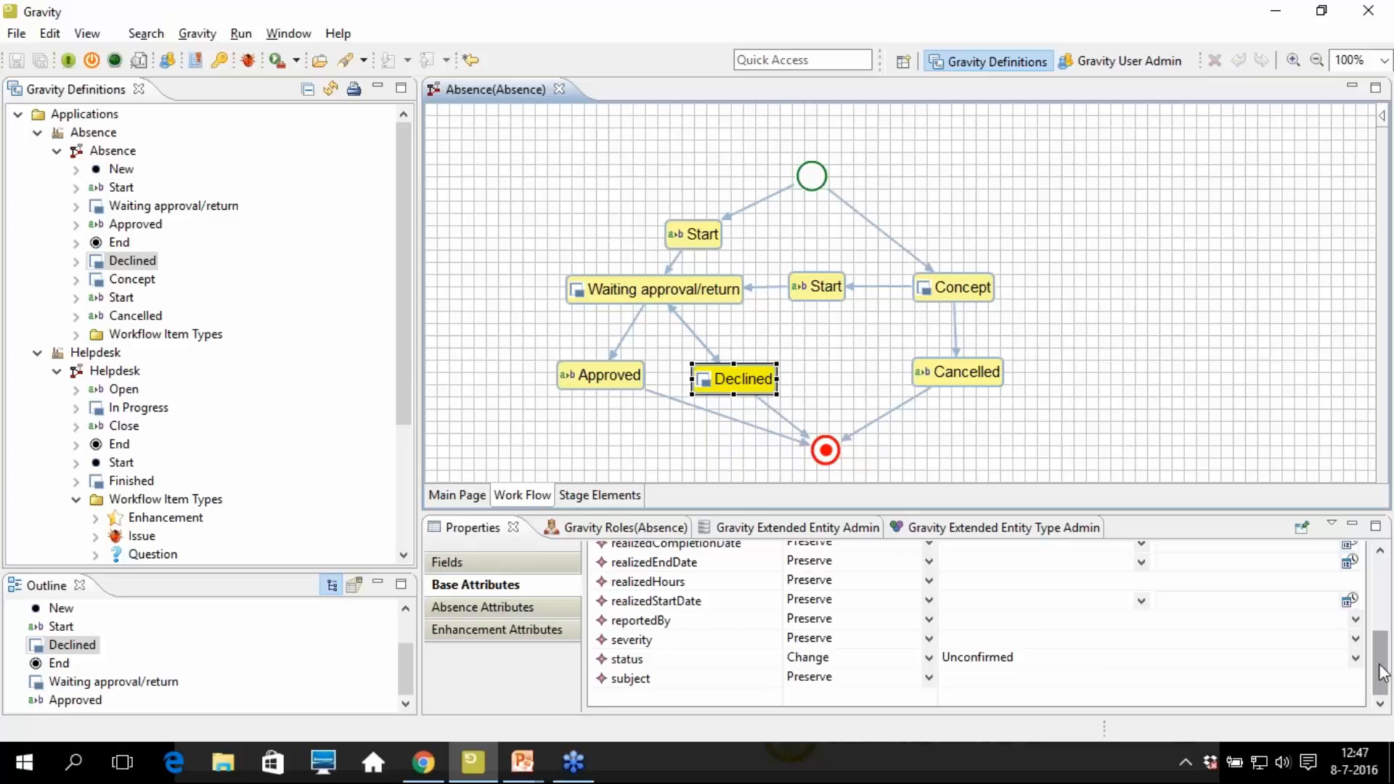
pyautogui.moveTo(1382, 674); pyautogui.dragTo(1384, 615)
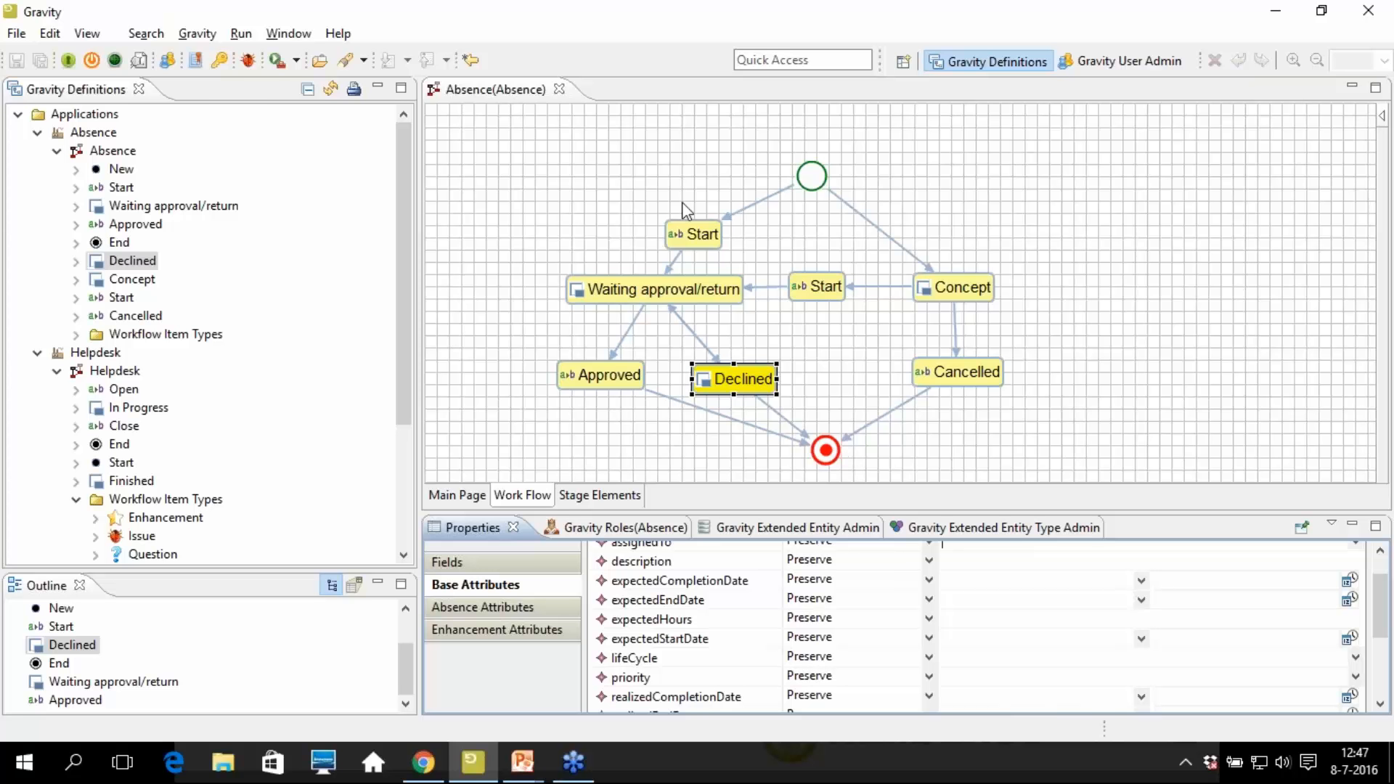
pyautogui.click(645, 298)
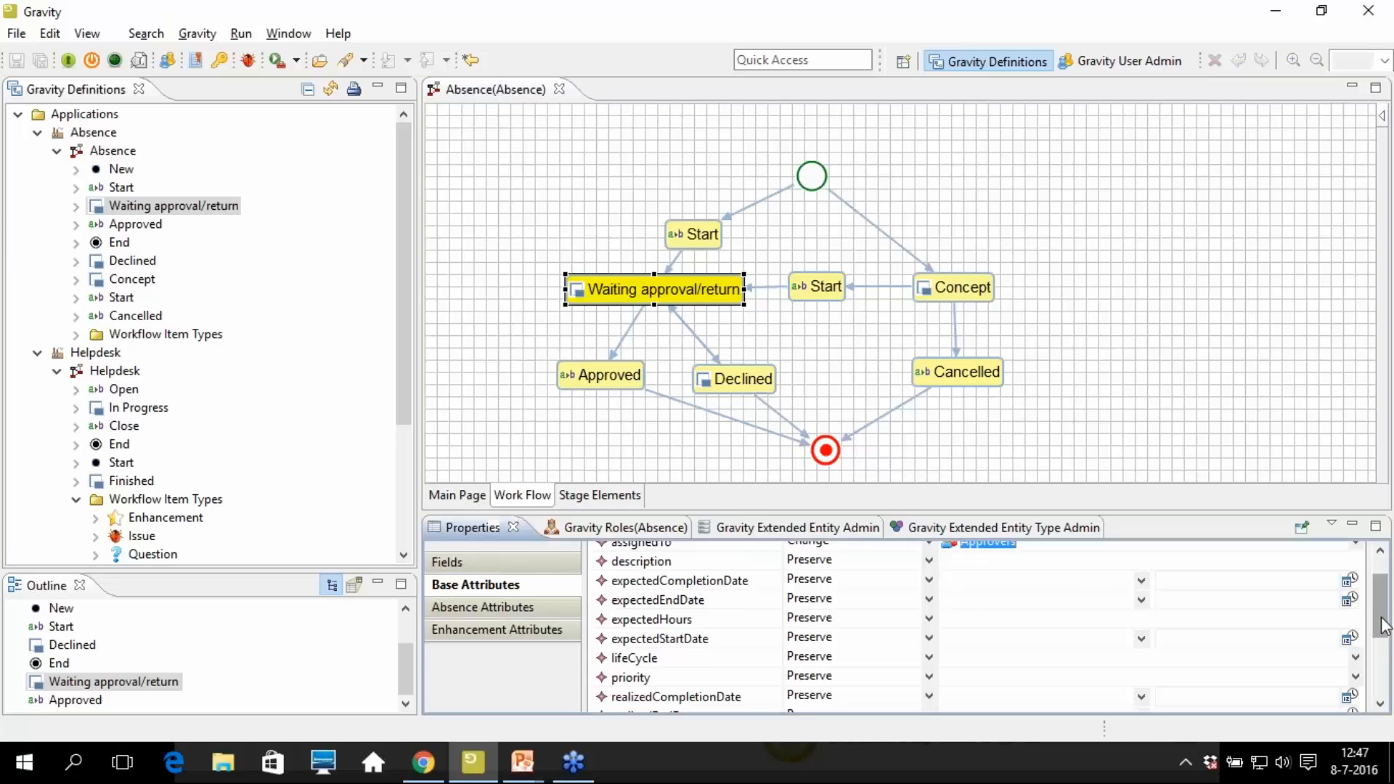
pyautogui.moveTo(1382, 630); pyautogui.dragTo(1383, 609)
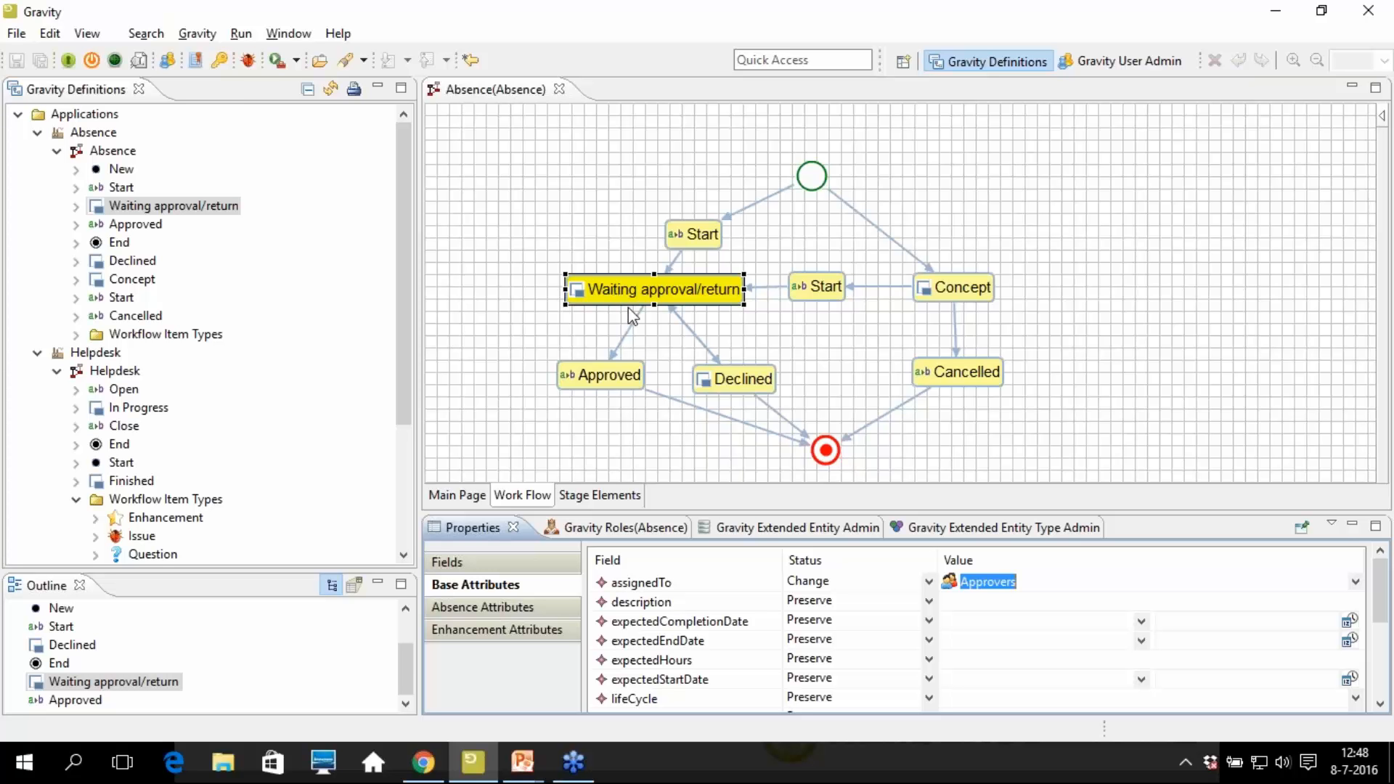
# Switch to the PowerPoint slide show, review the Definition contents slide, and advance to the Demo slide
pyautogui.hotkey('alt', 'Tab')
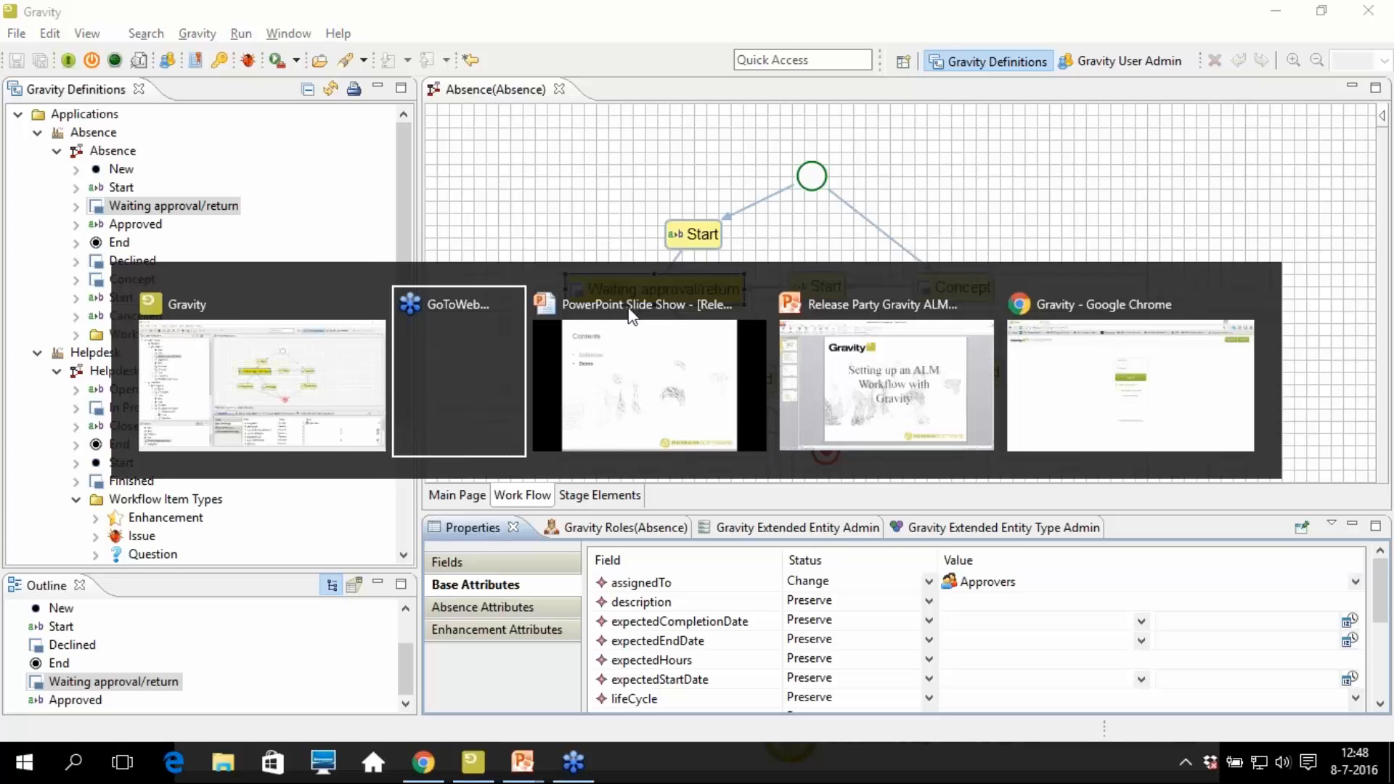
pyautogui.press('Tab')
pyautogui.press('Tab')
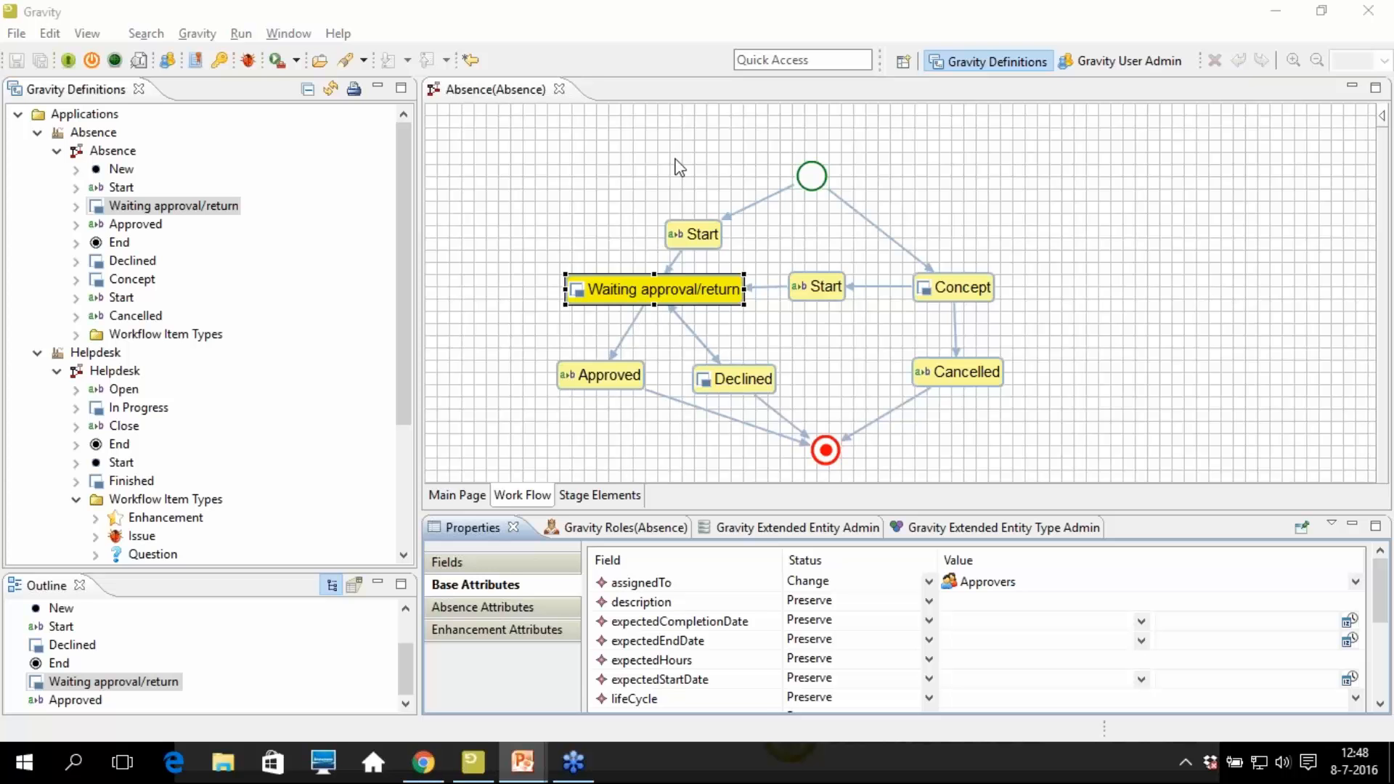
pyautogui.click(1268, 16)
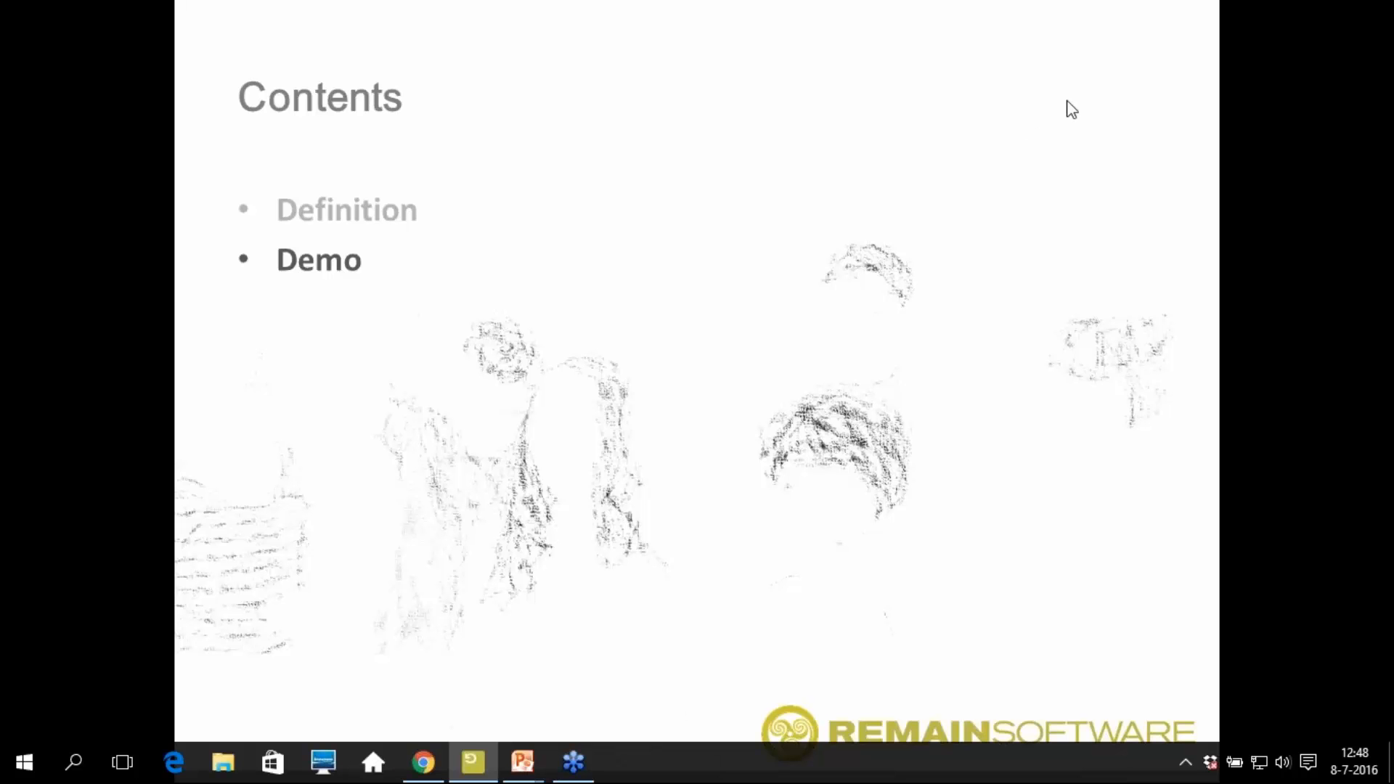
pyautogui.click(834, 246)
pyautogui.press('Left')
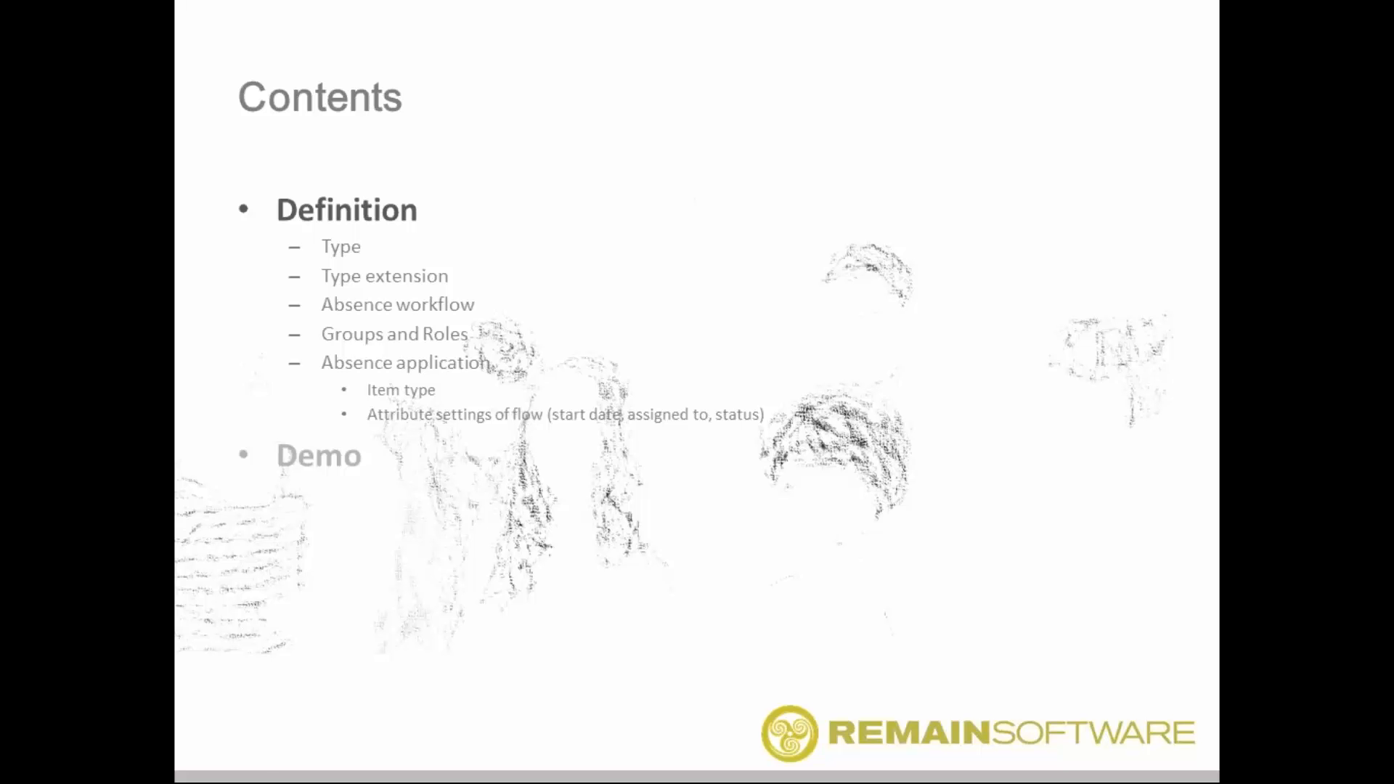
pyautogui.click(588, 395)
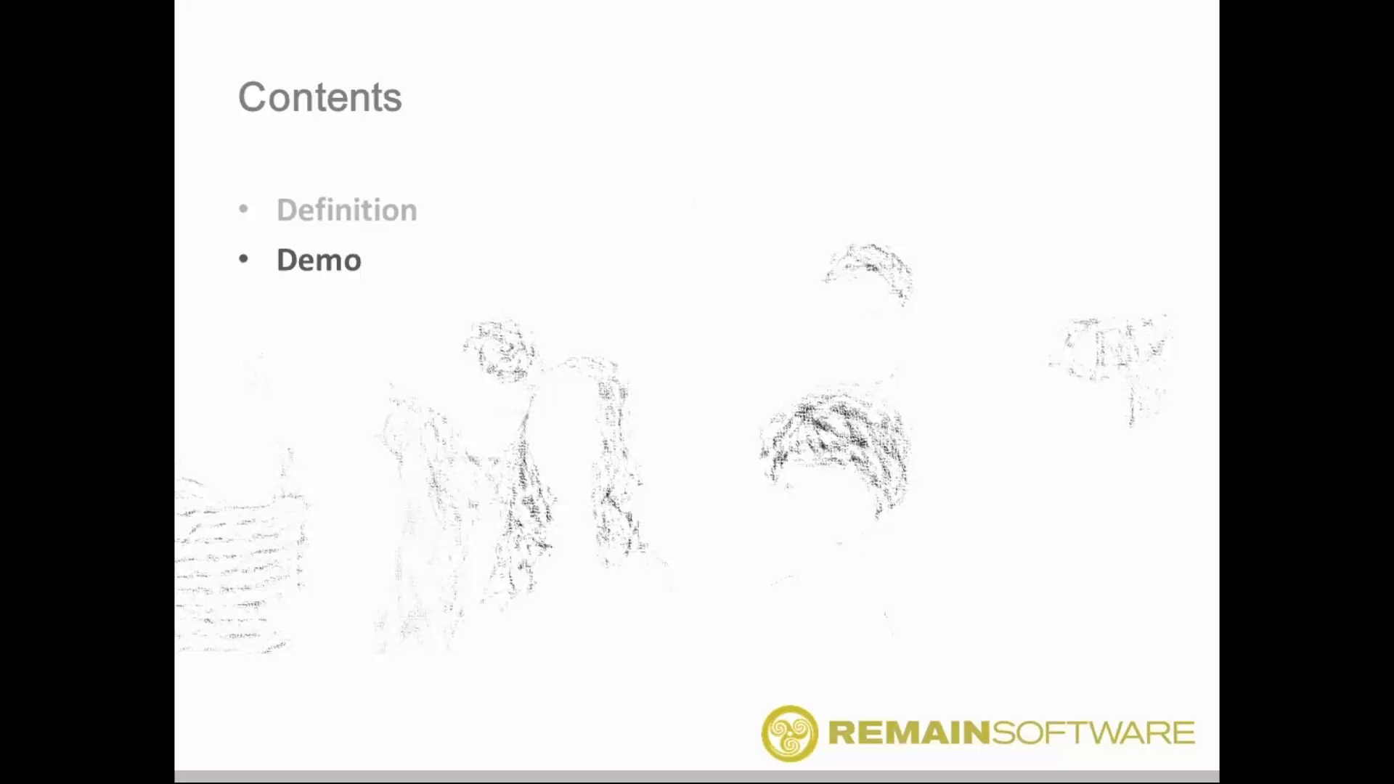
# Switch to the Gravity Workmanagement page in Chrome and sign in with the username and account password
pyautogui.hotkey('alt', 'Tab')
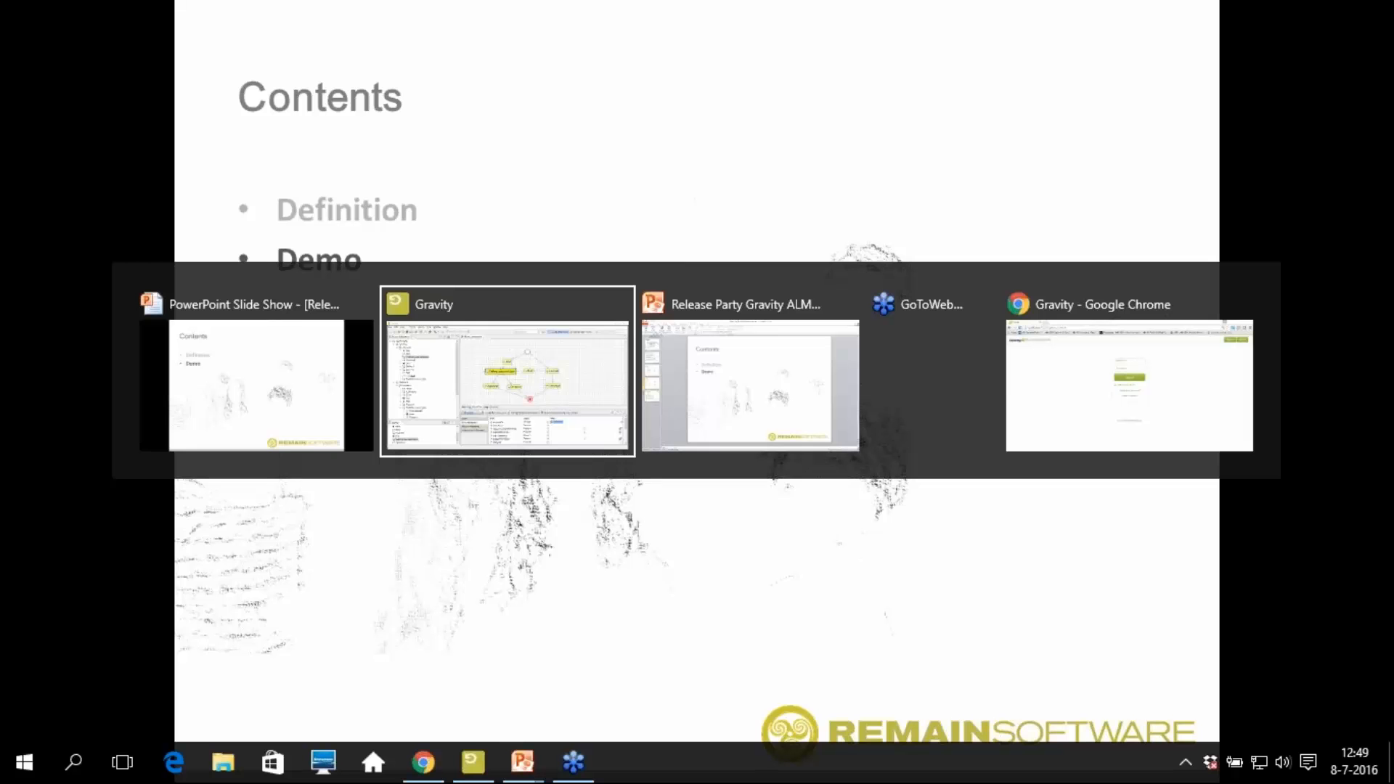
pyautogui.hotkey('alt', 'Tab')
pyautogui.hotkey('alt', 'Tab')
pyautogui.hotkey('alt', 'Tab')
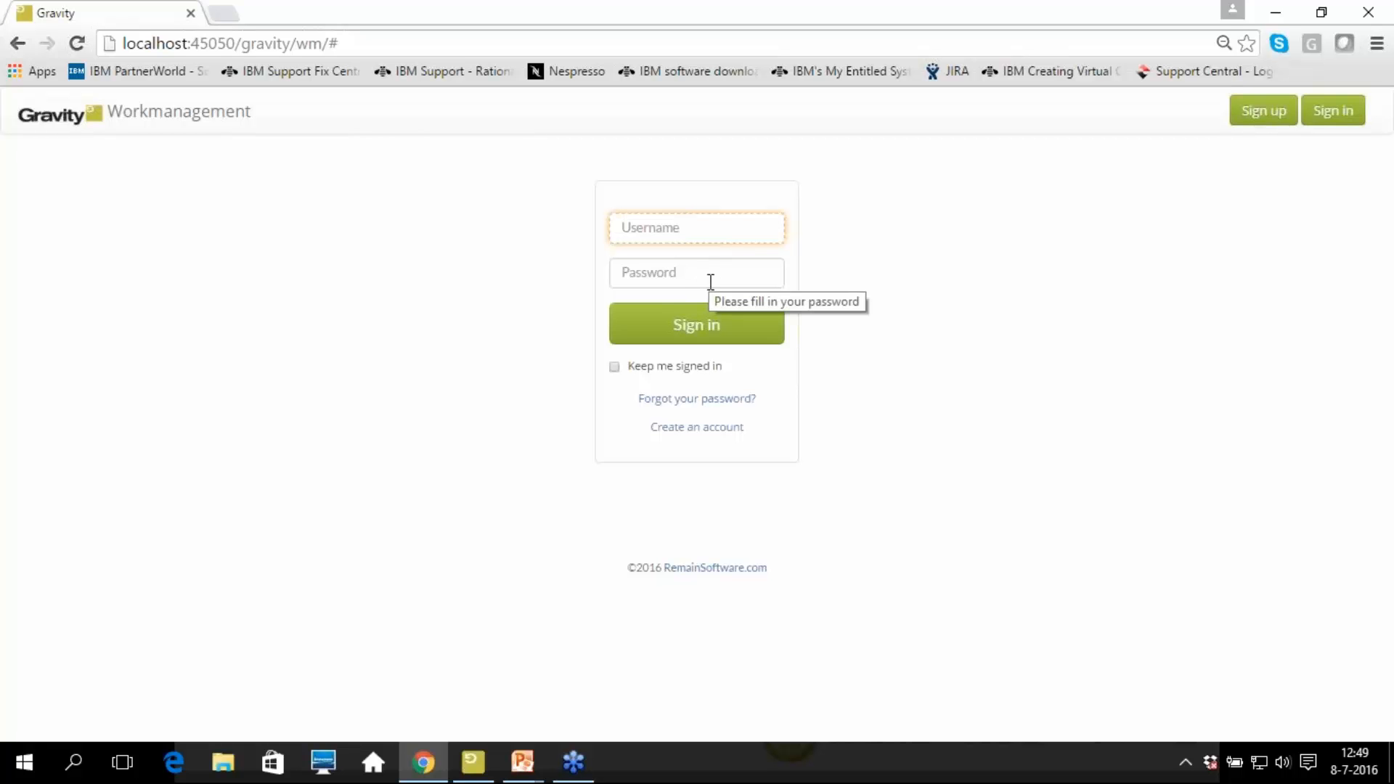
pyautogui.write('hans')
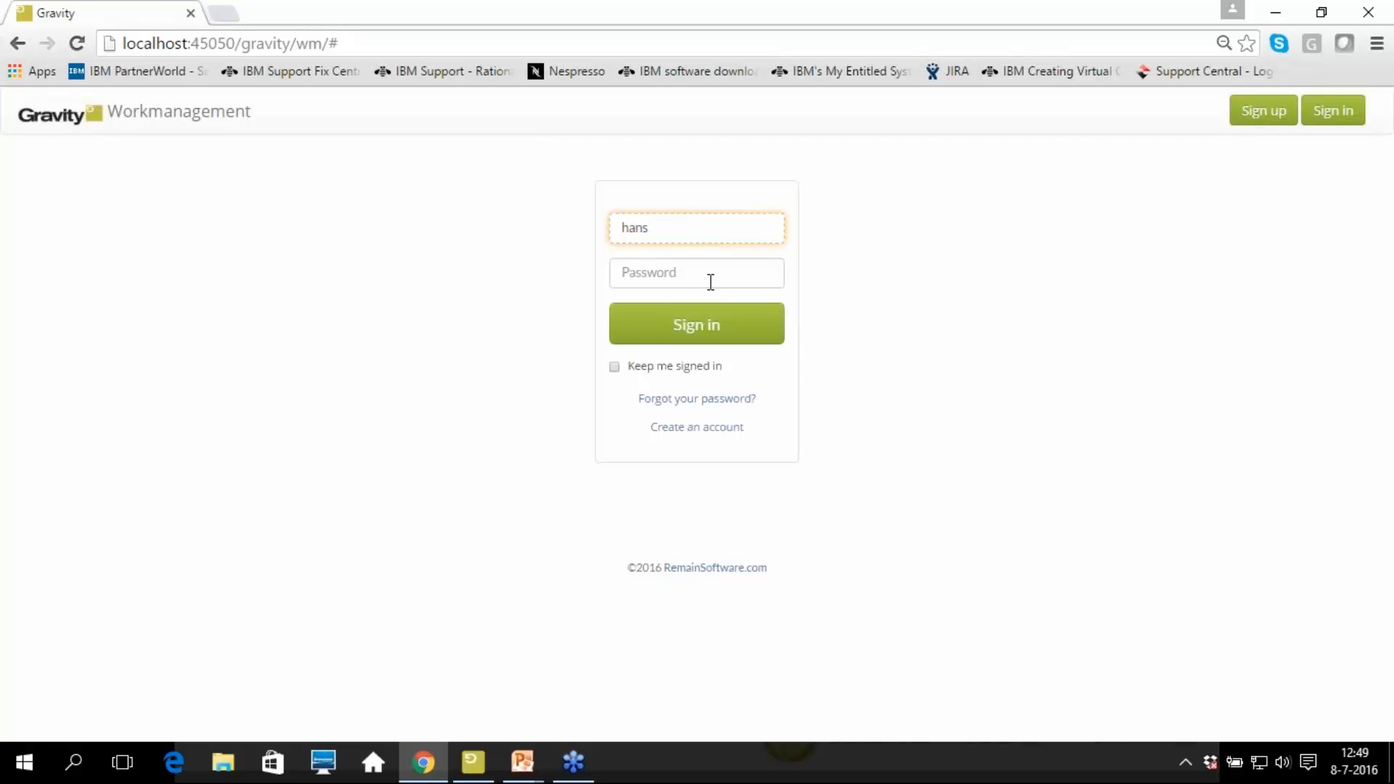
pyautogui.click(710, 282)
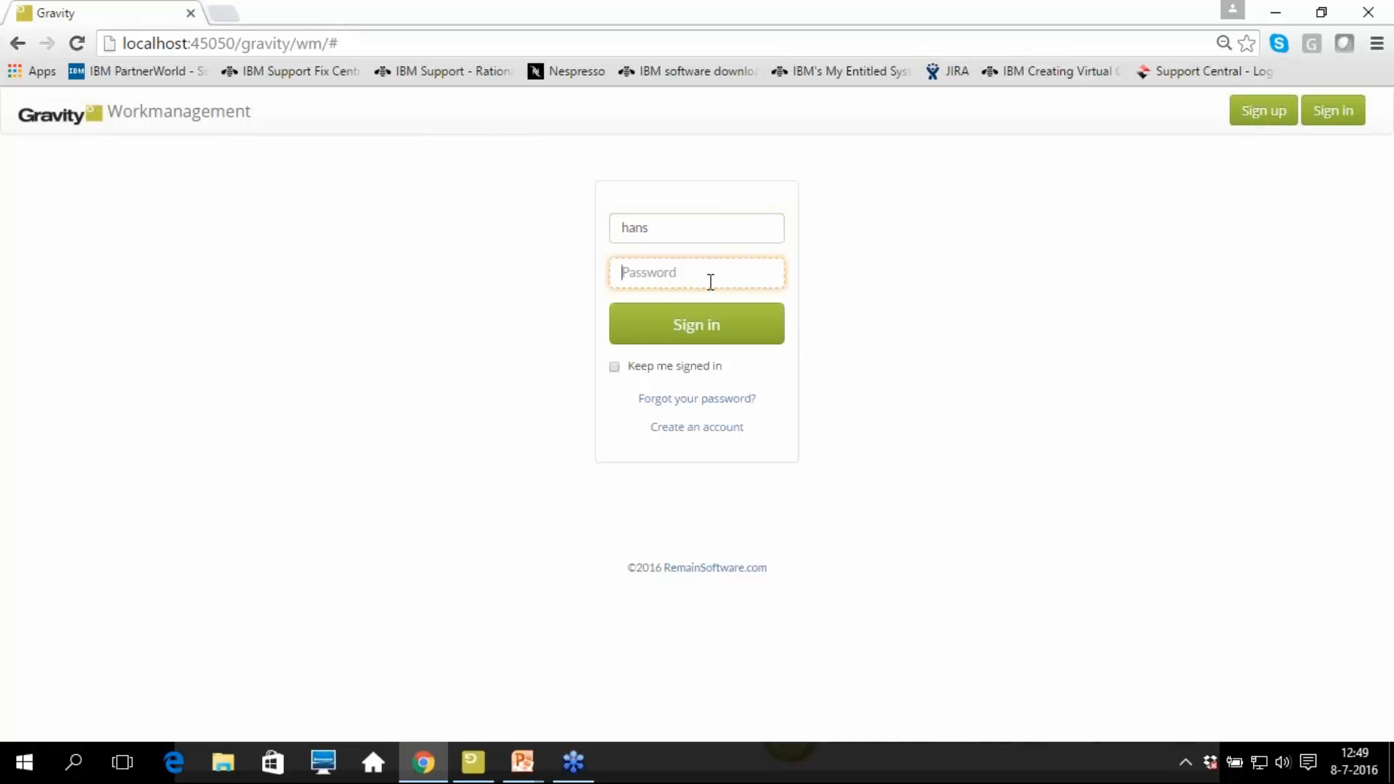
pyautogui.write('*********')
pyautogui.click(719, 329)
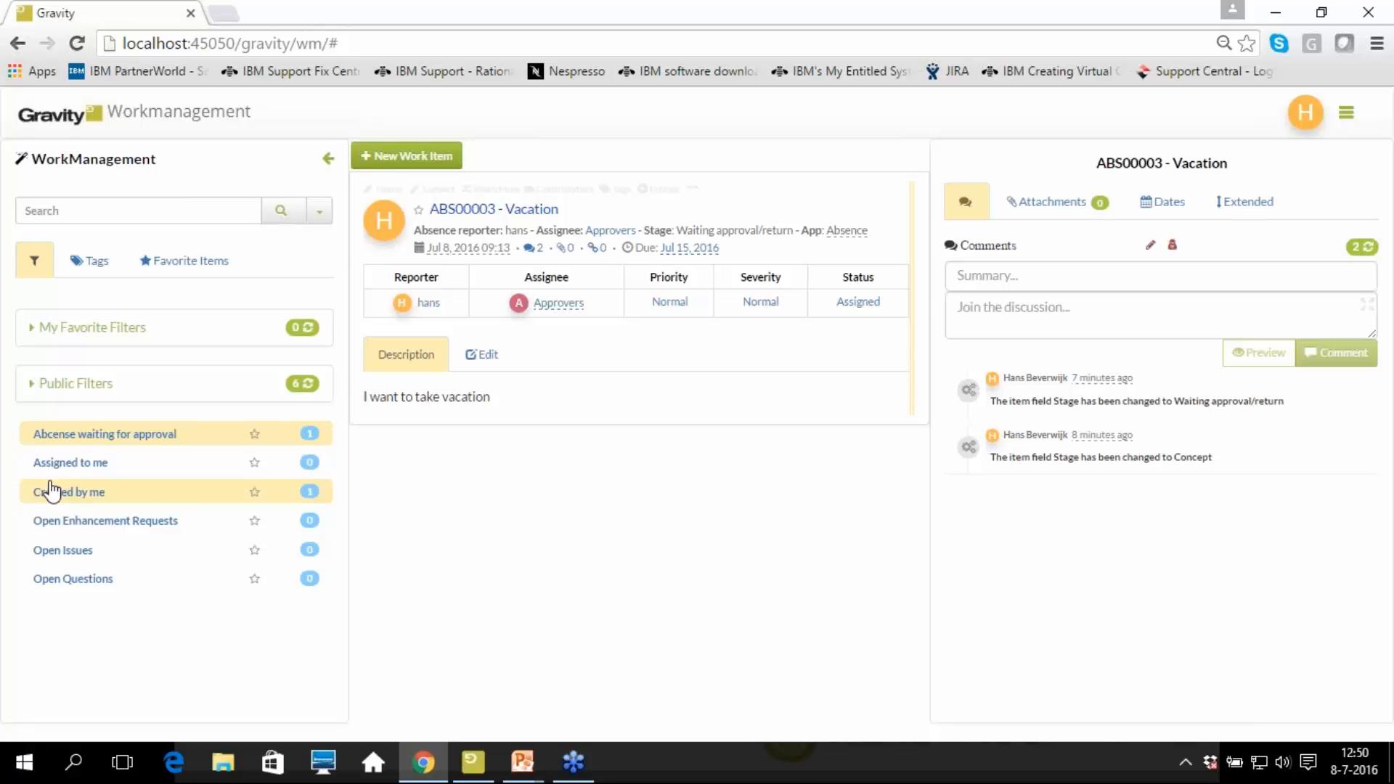
# Look through the public filters and list the work items under Created by me
pyautogui.click(114, 467)
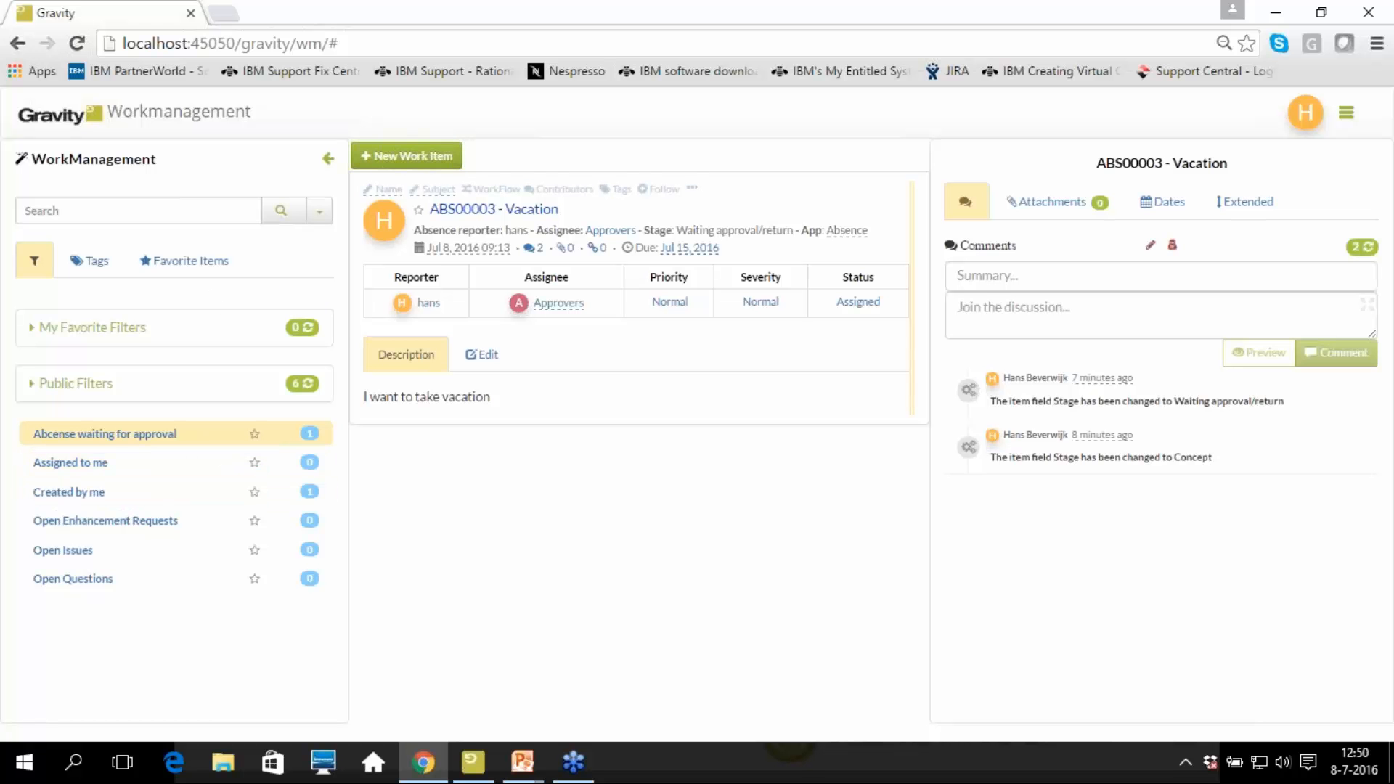
pyautogui.click(89, 494)
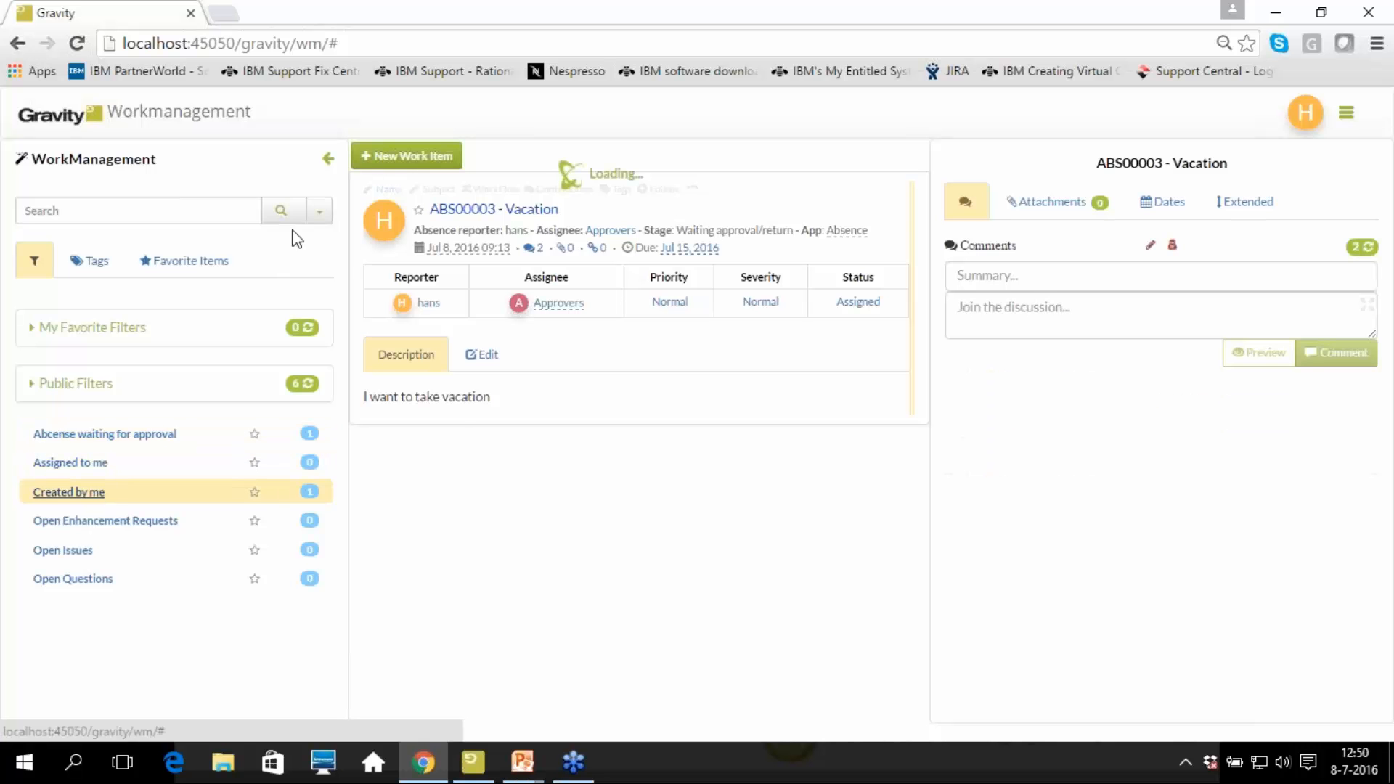
# Start a new work item of type Absence in the Absence application
pyautogui.click(404, 159)
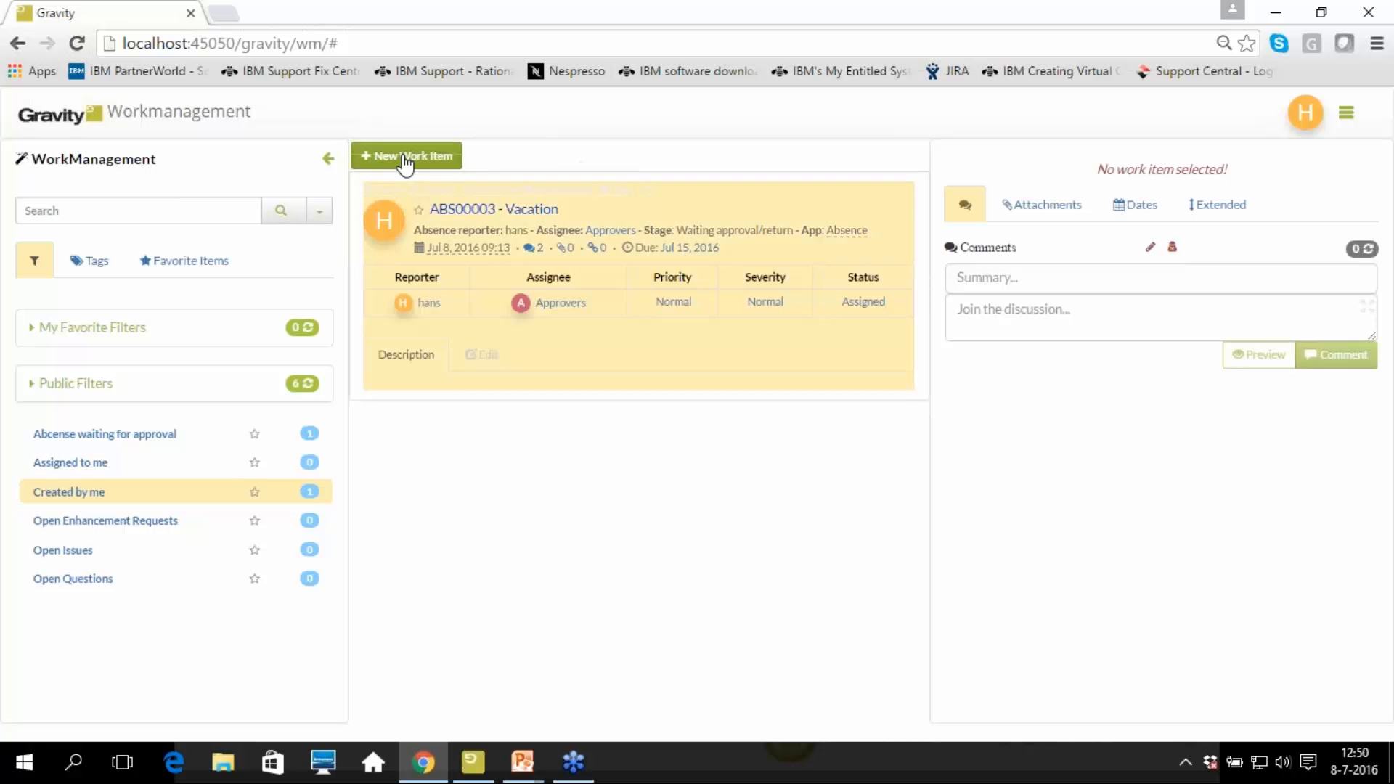
pyautogui.click(405, 159)
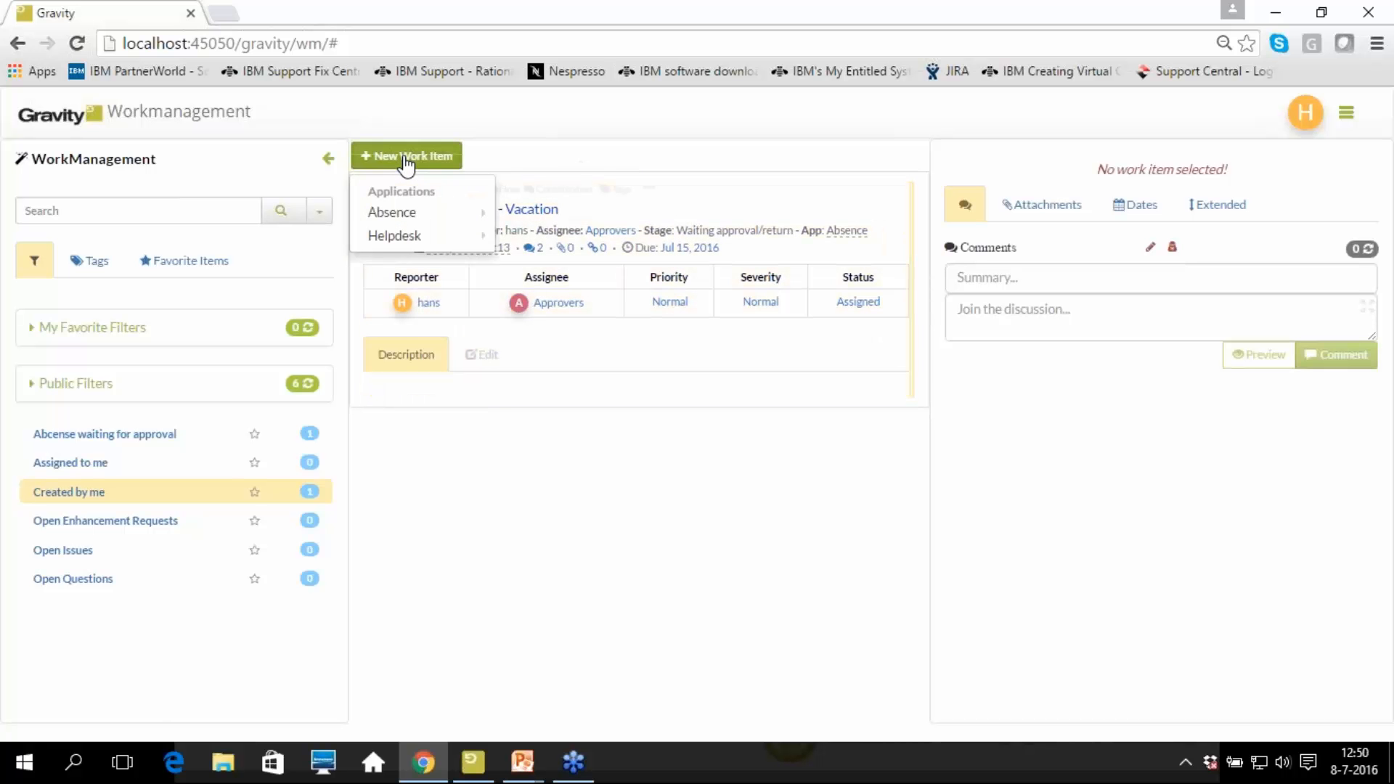
pyautogui.moveTo(403, 215)
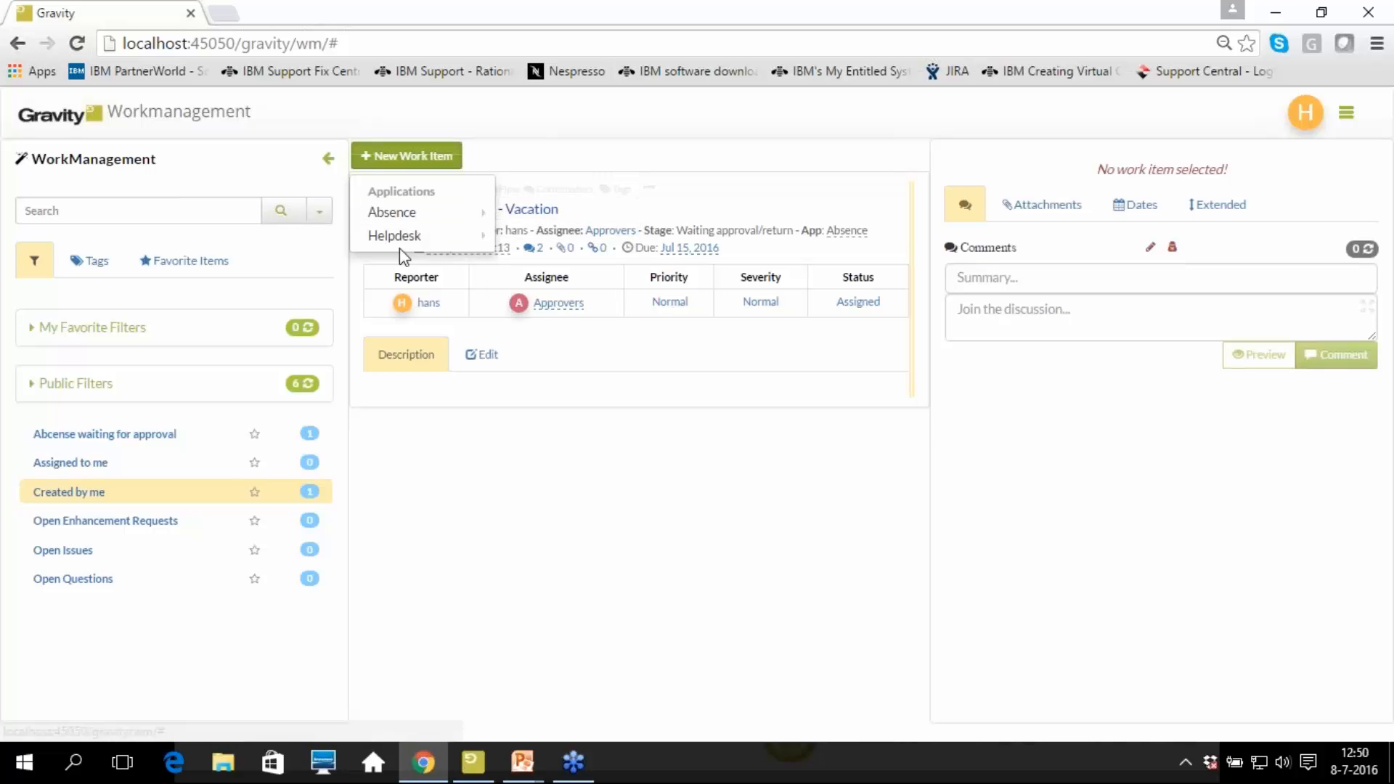
pyautogui.moveTo(407, 240)
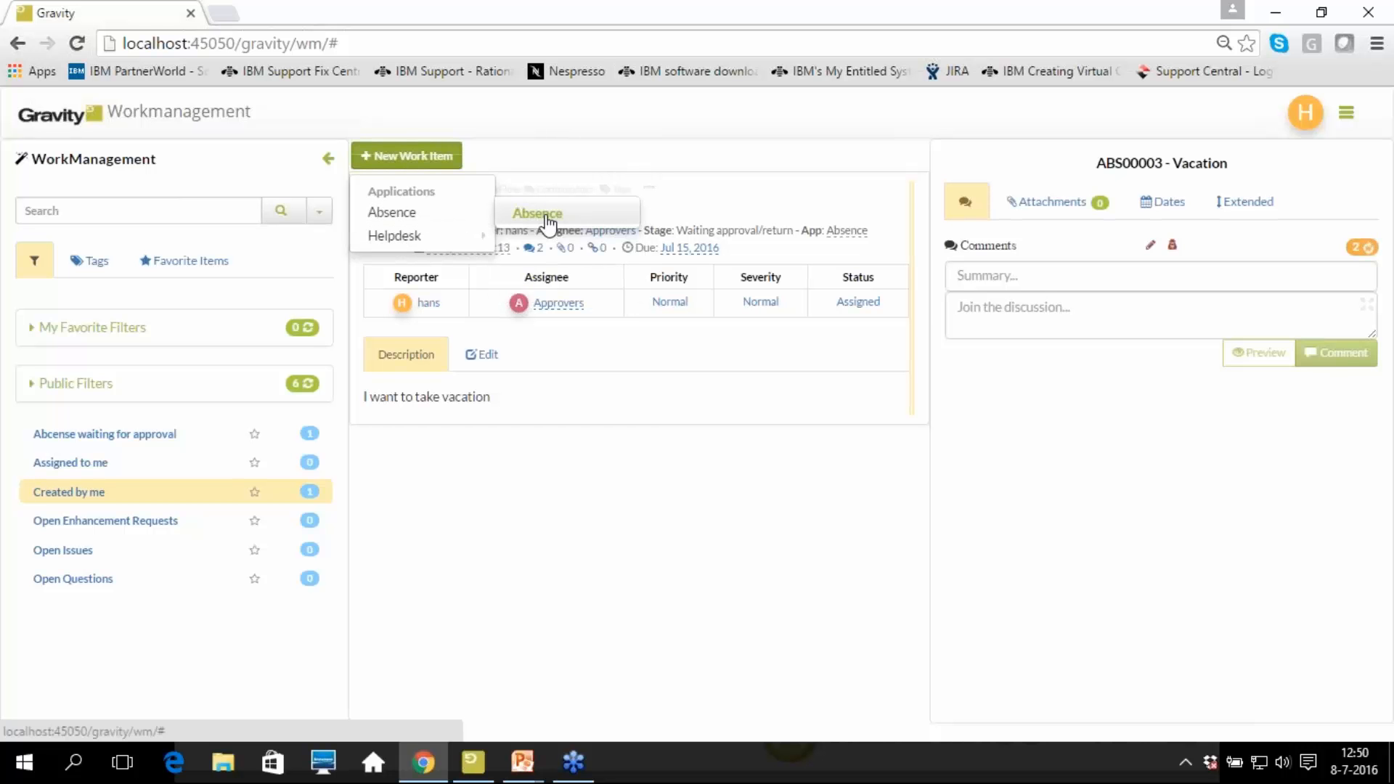
pyautogui.click(547, 218)
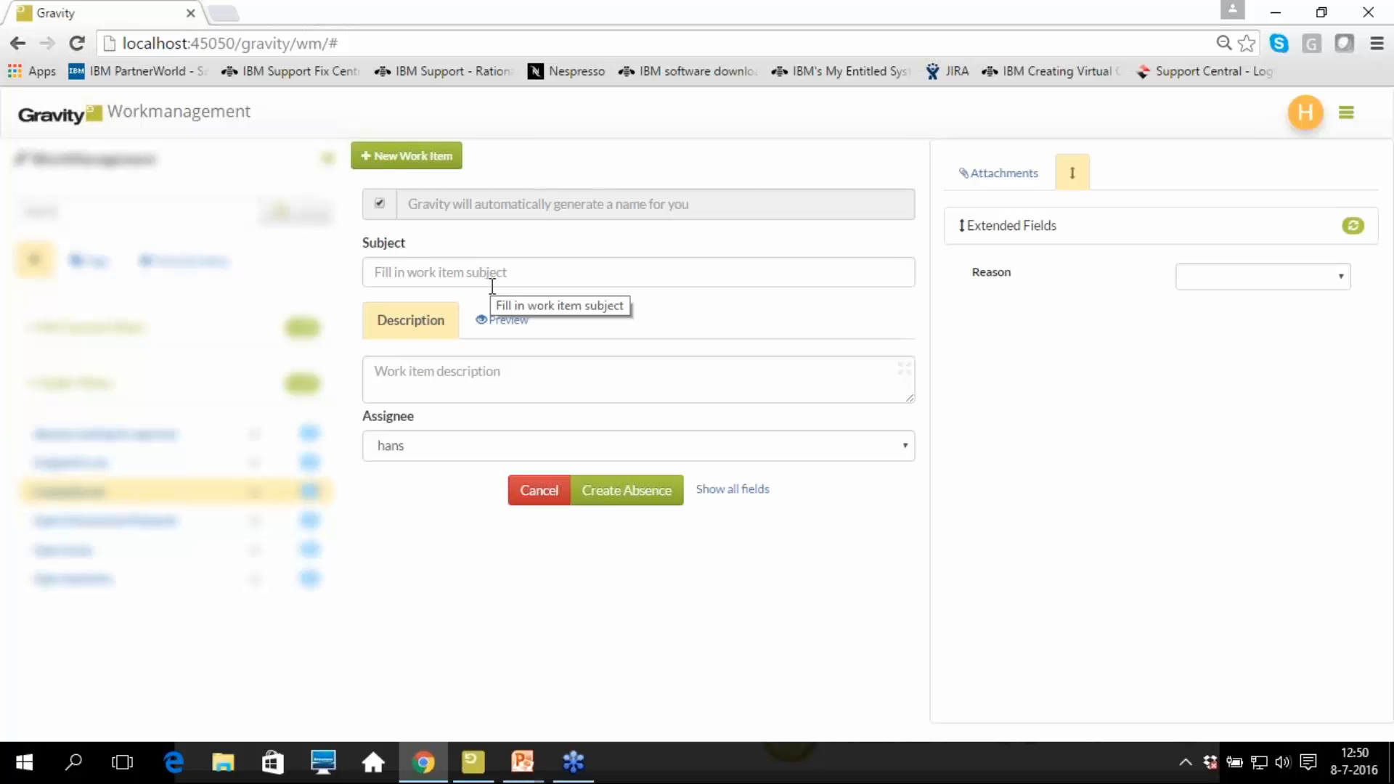
# Create the absence with subject "I want vacation", description "I want to go ASAP" and reason Vacation
pyautogui.click(424, 269)
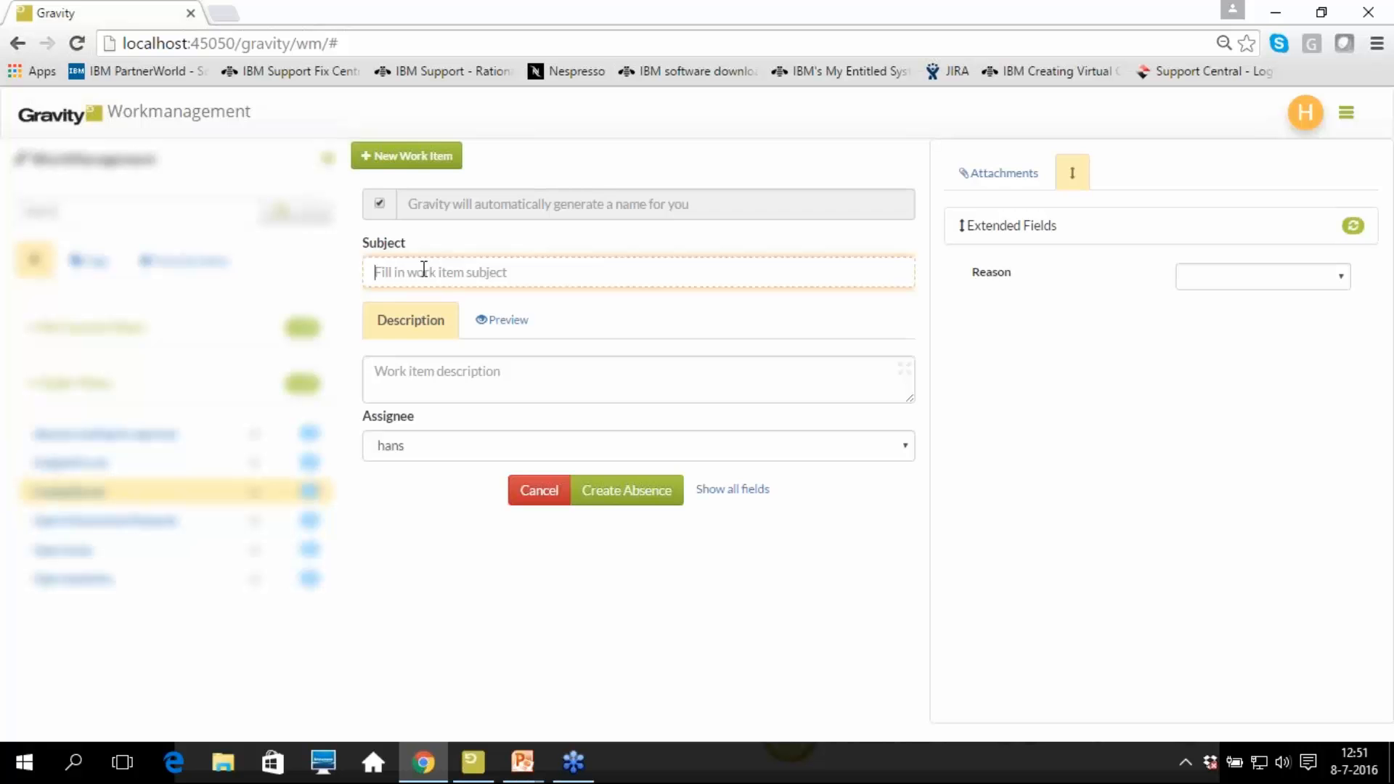
pyautogui.write('I want vacation')
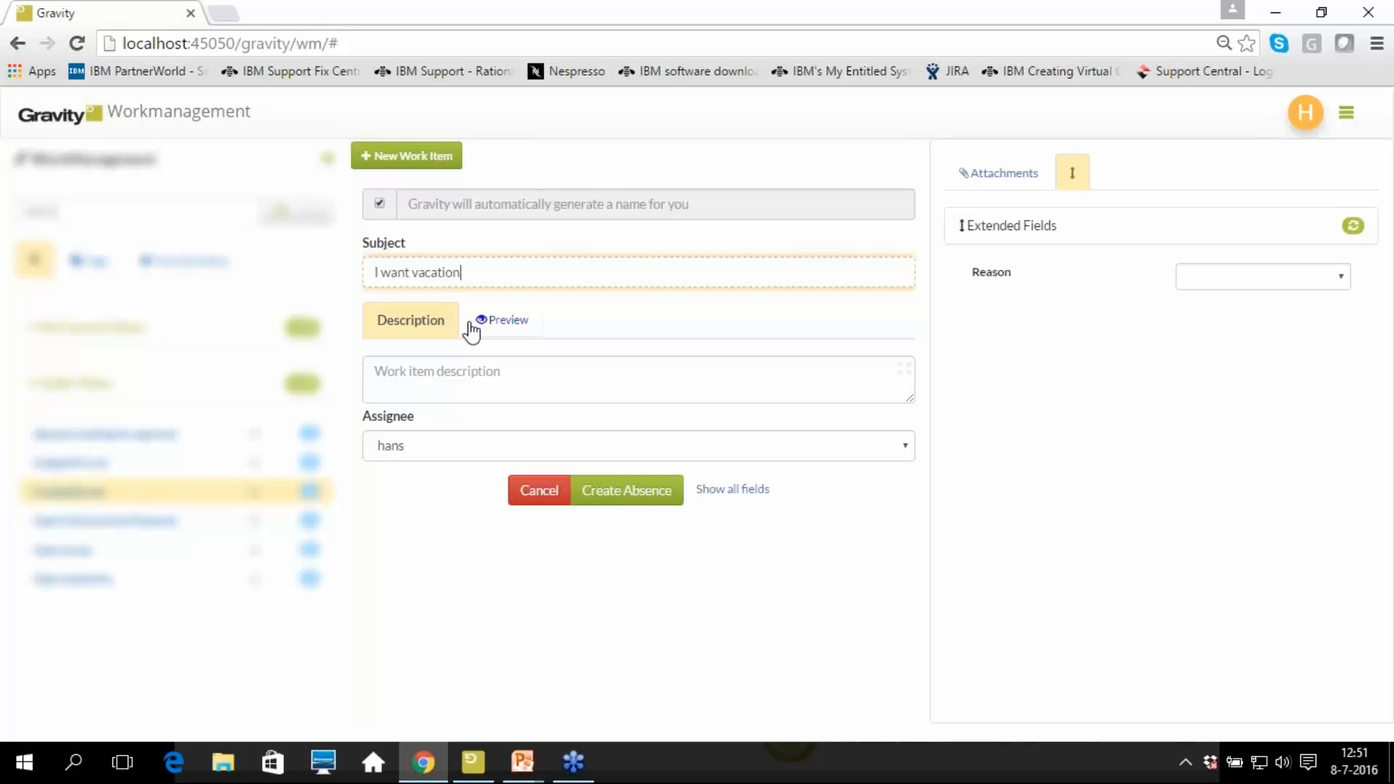
pyautogui.click(427, 373)
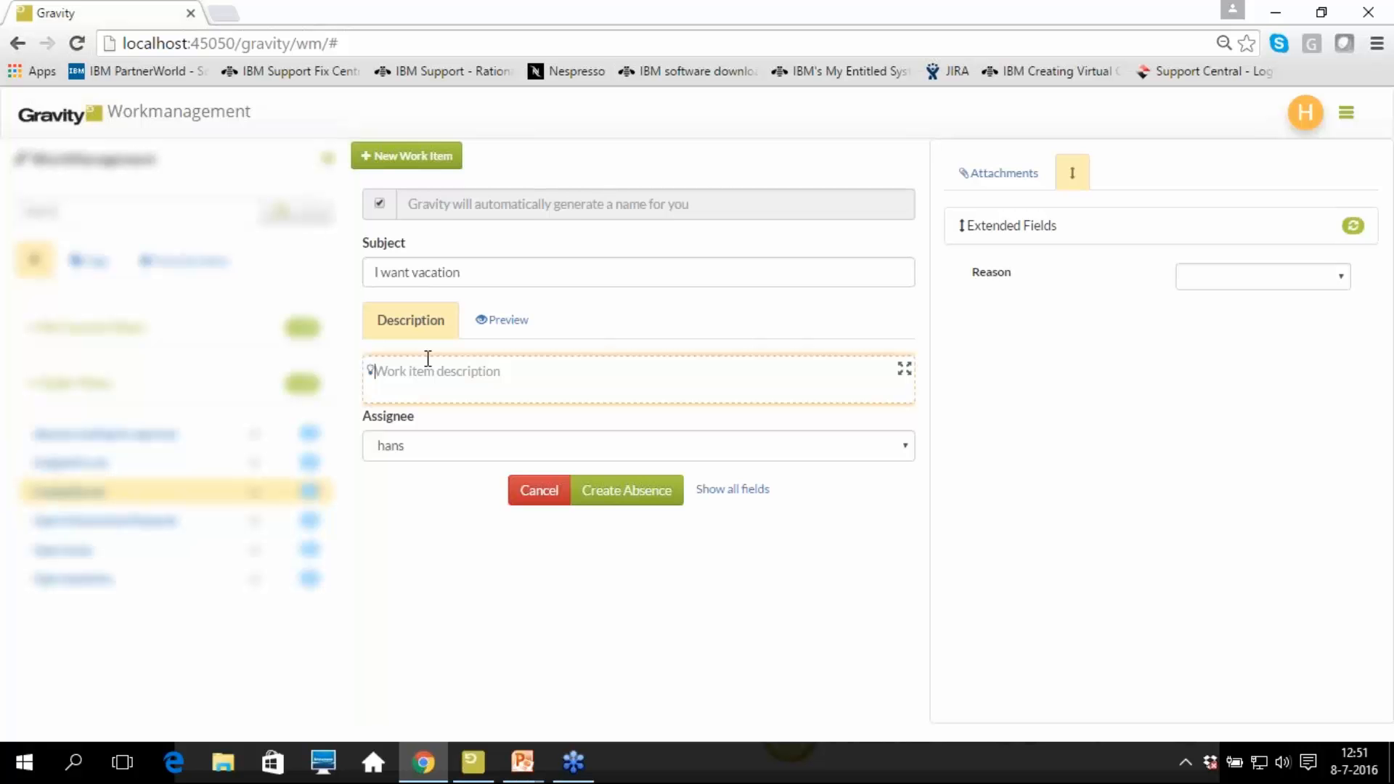
pyautogui.write('I want to go ASAP')
pyautogui.click(1340, 281)
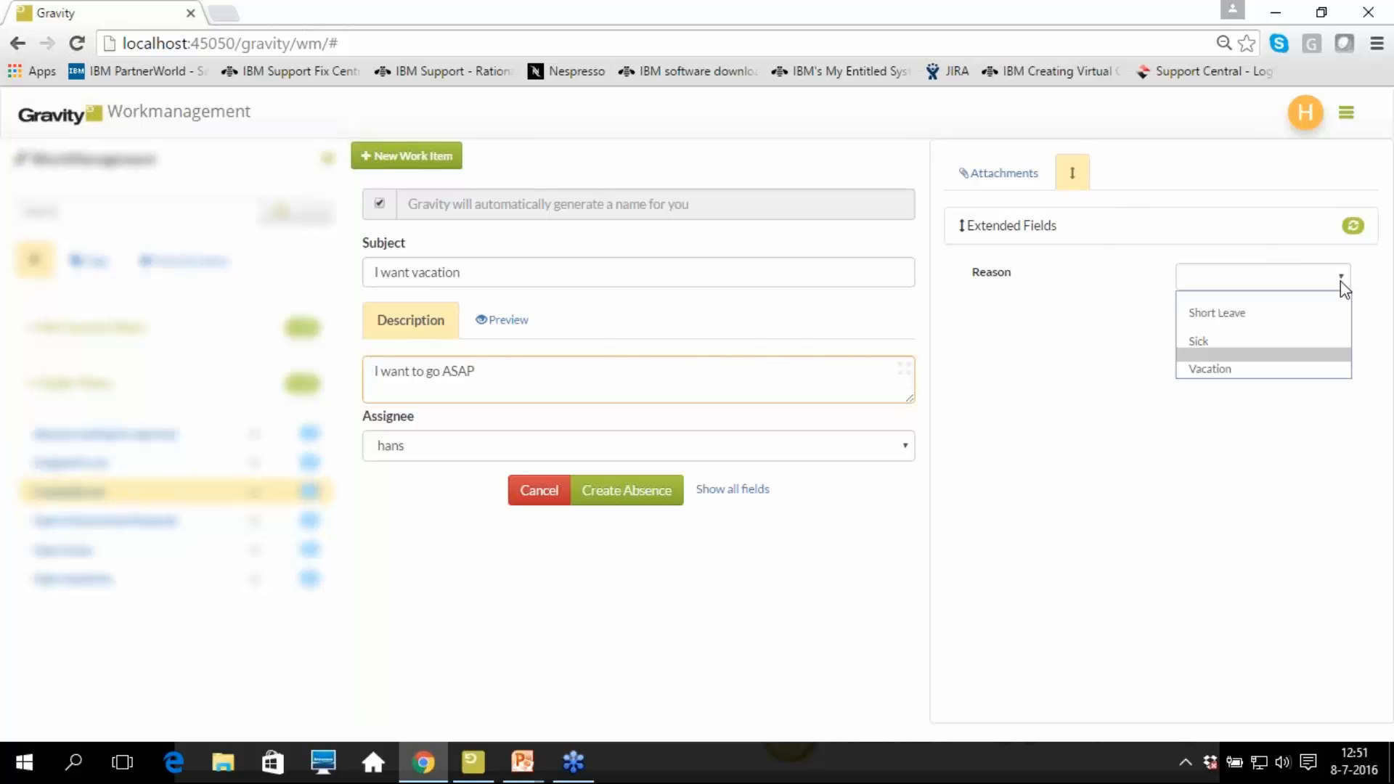
pyautogui.click(1254, 369)
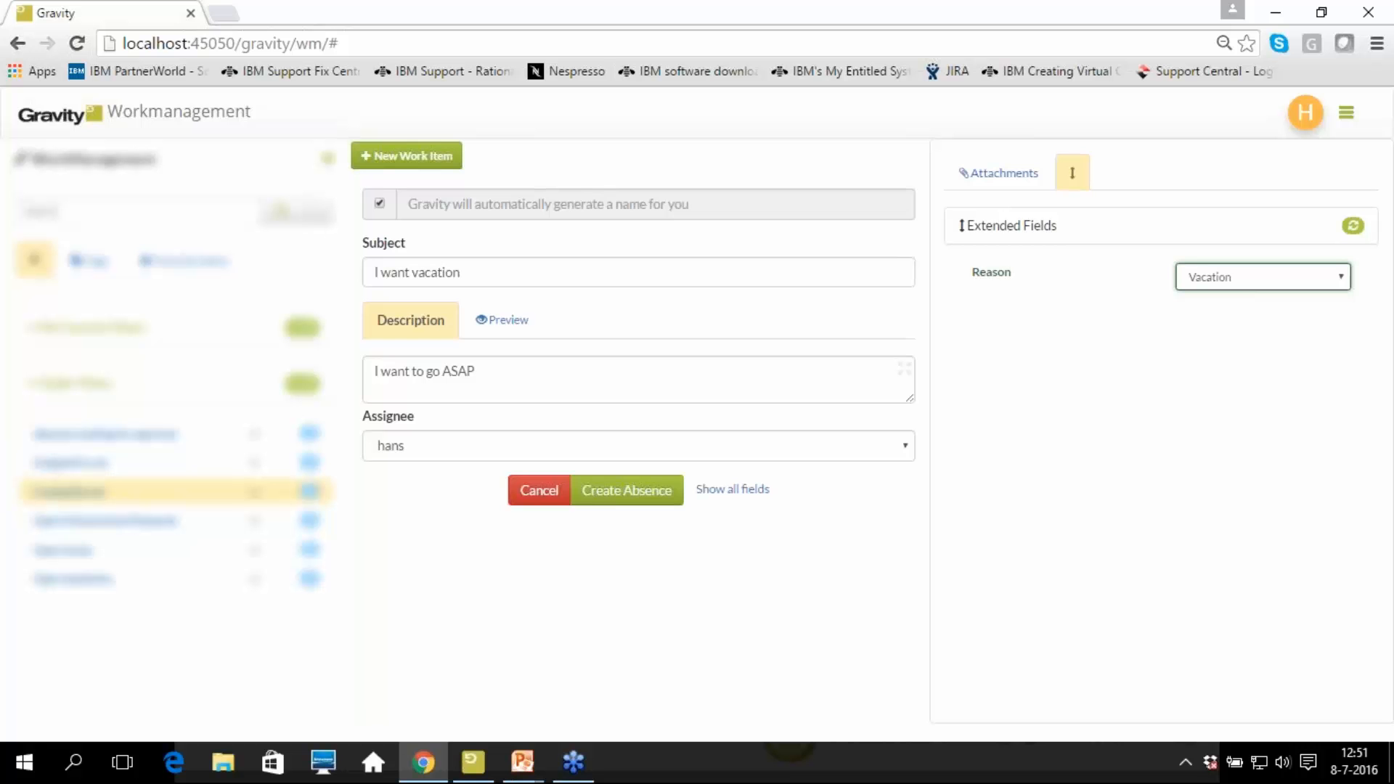
pyautogui.click(616, 500)
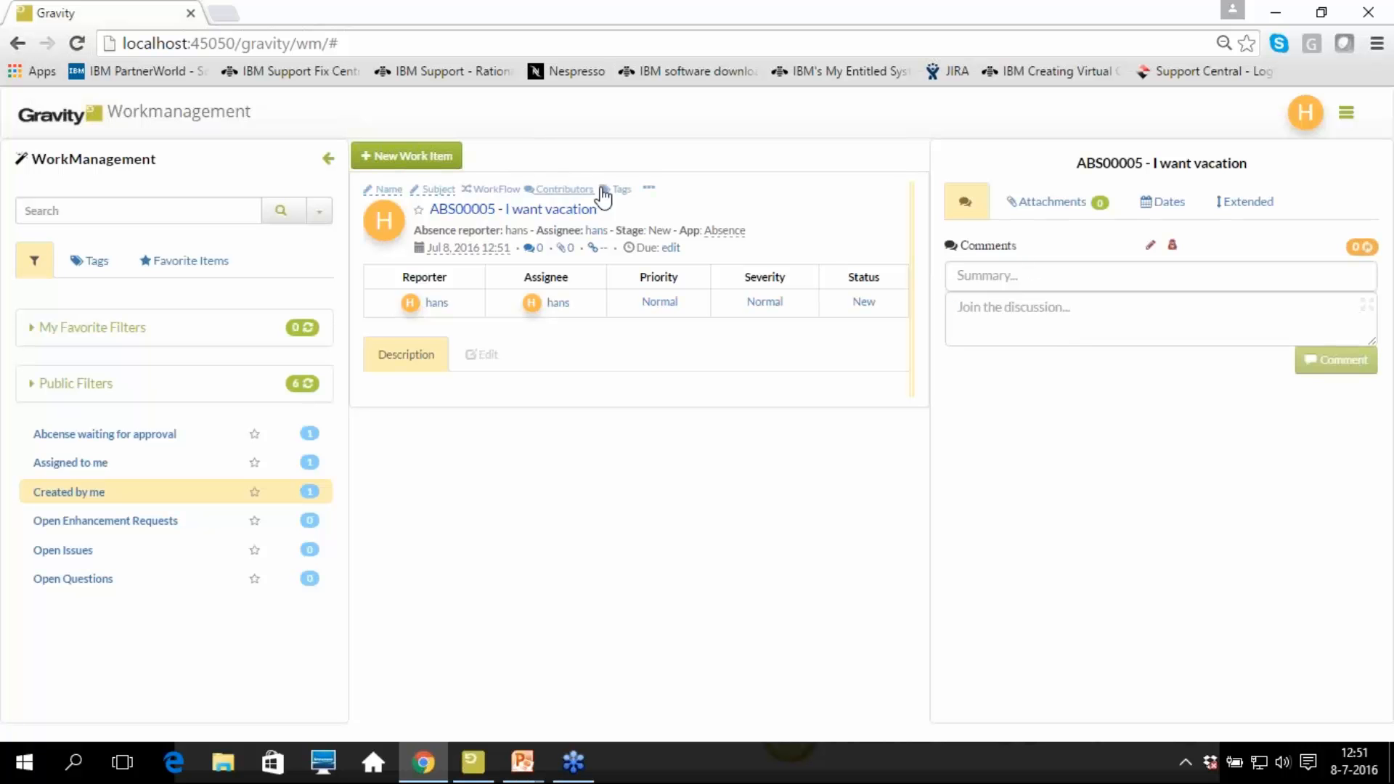
# Review the dates and details of the "I want vacation" item, and briefly open and close its workflow
pyautogui.click(1161, 205)
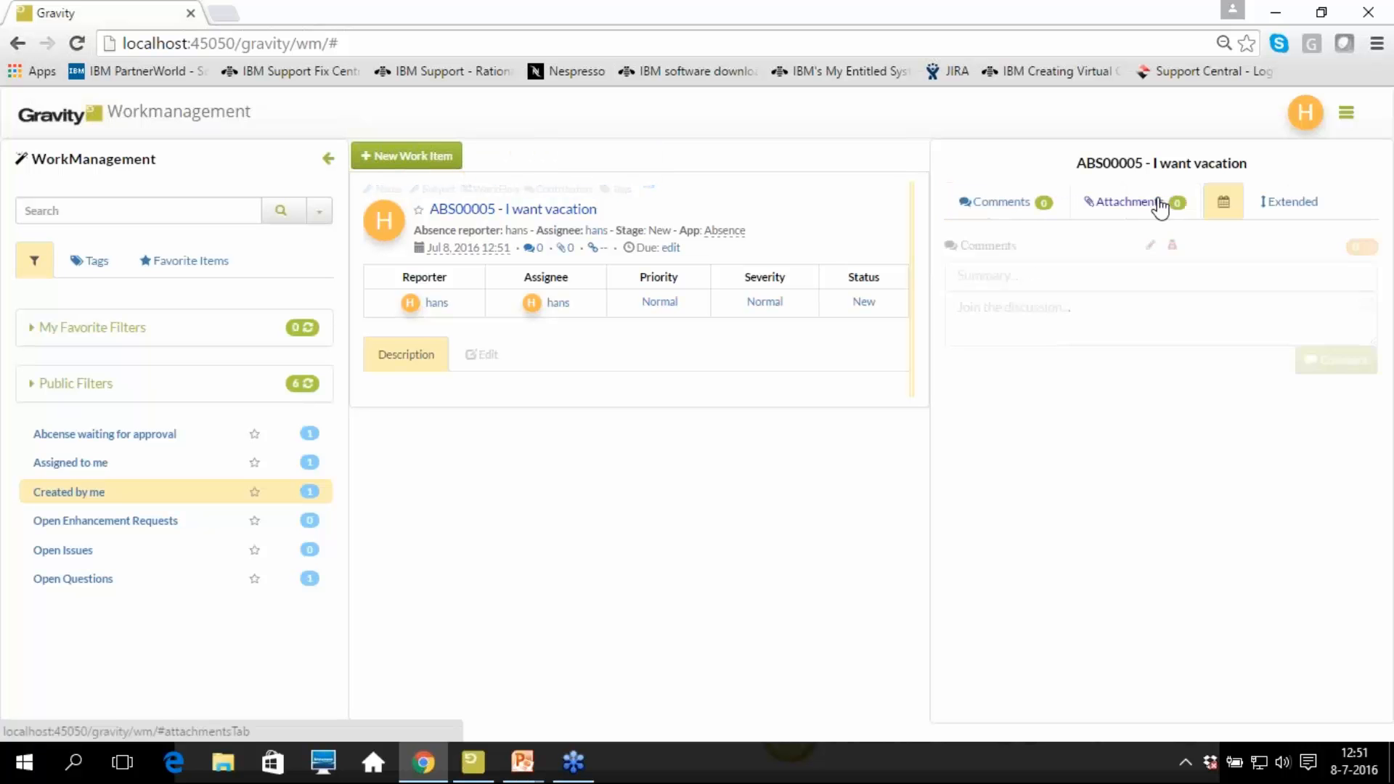
pyautogui.click(534, 218)
pyautogui.click(534, 218)
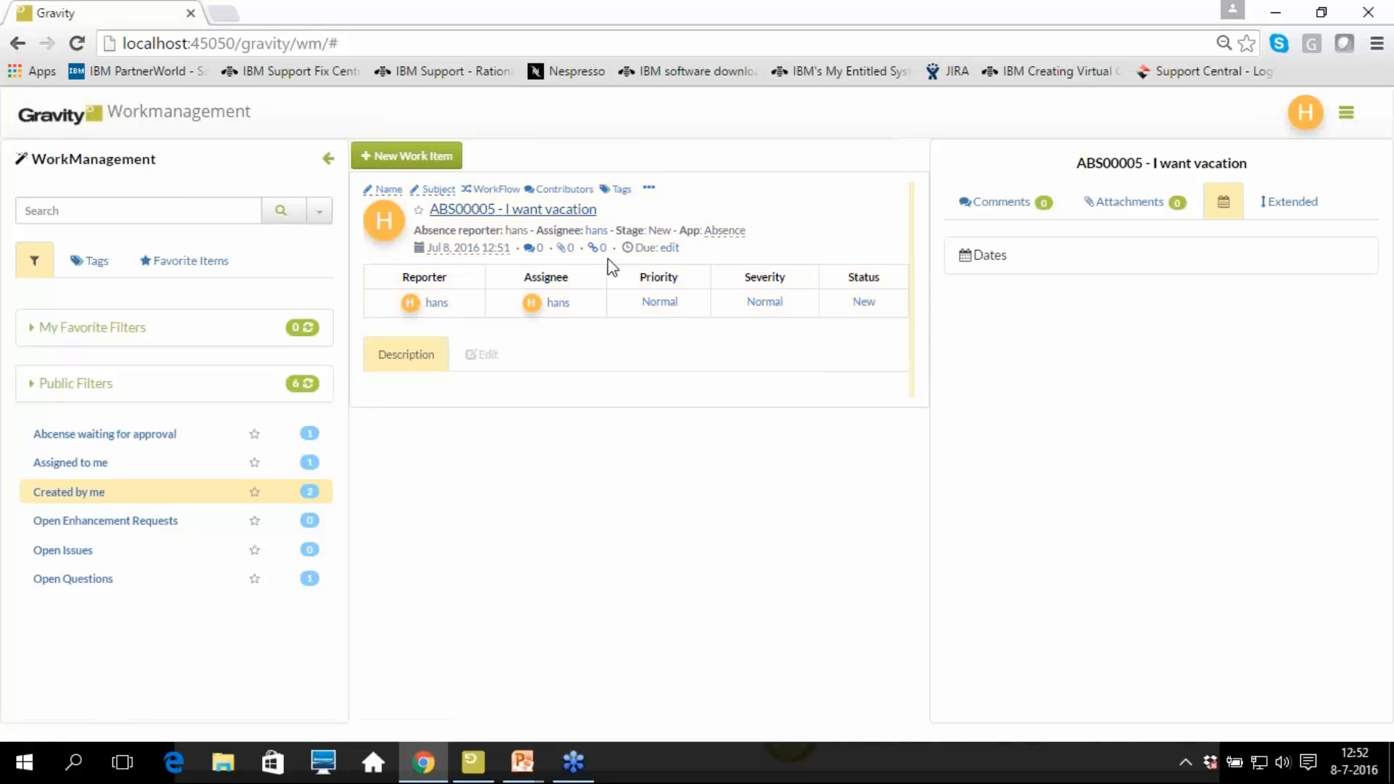
pyautogui.click(482, 191)
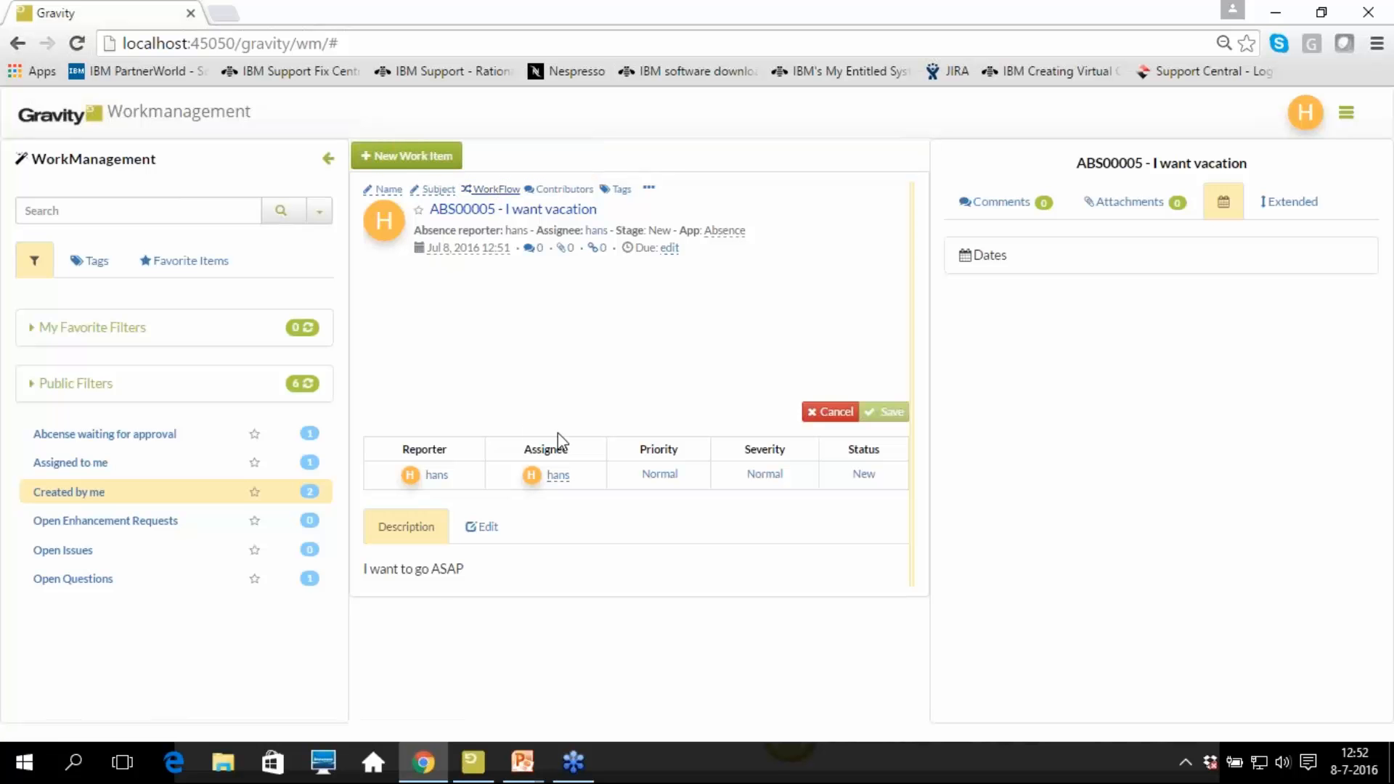
pyautogui.click(837, 412)
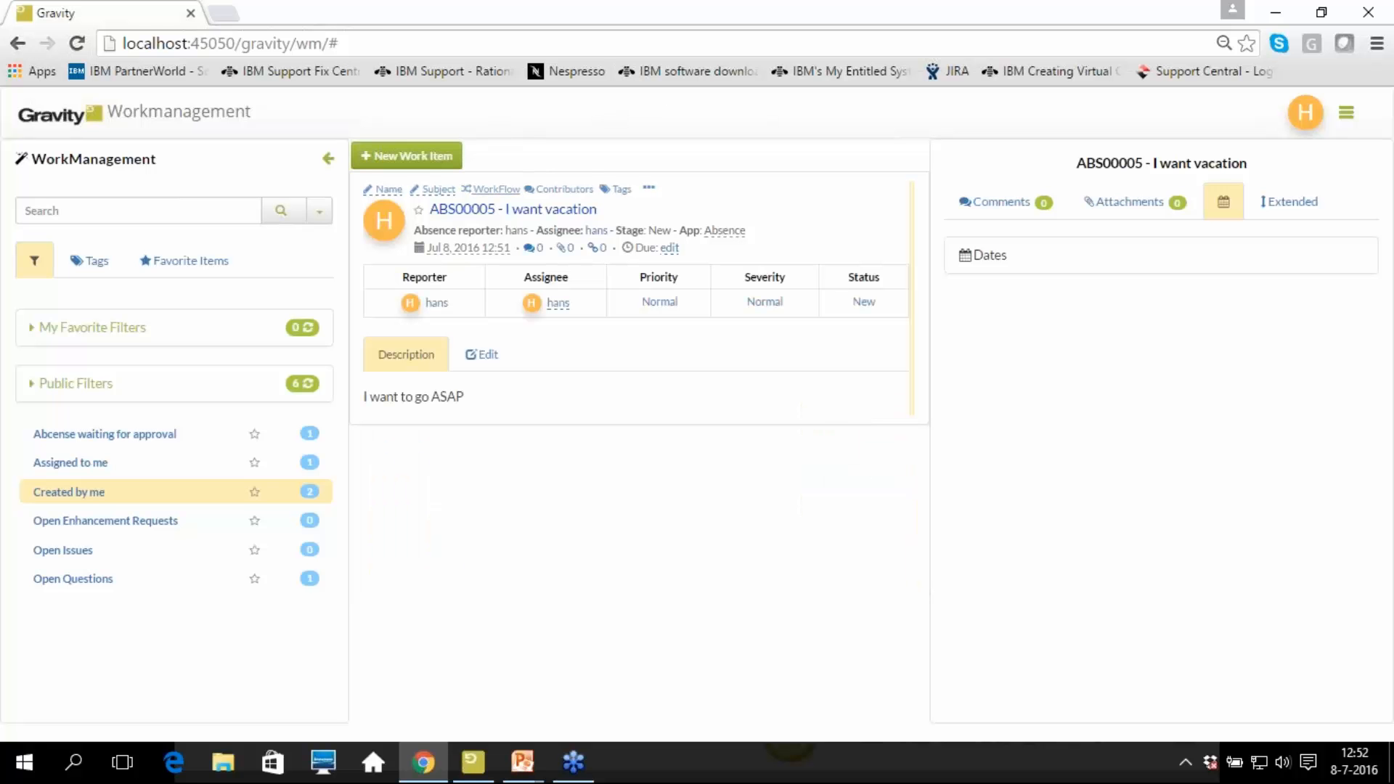
# Open the workflow of the "I want vacation" item and transfer it to the Concept stage
pyautogui.click(485, 190)
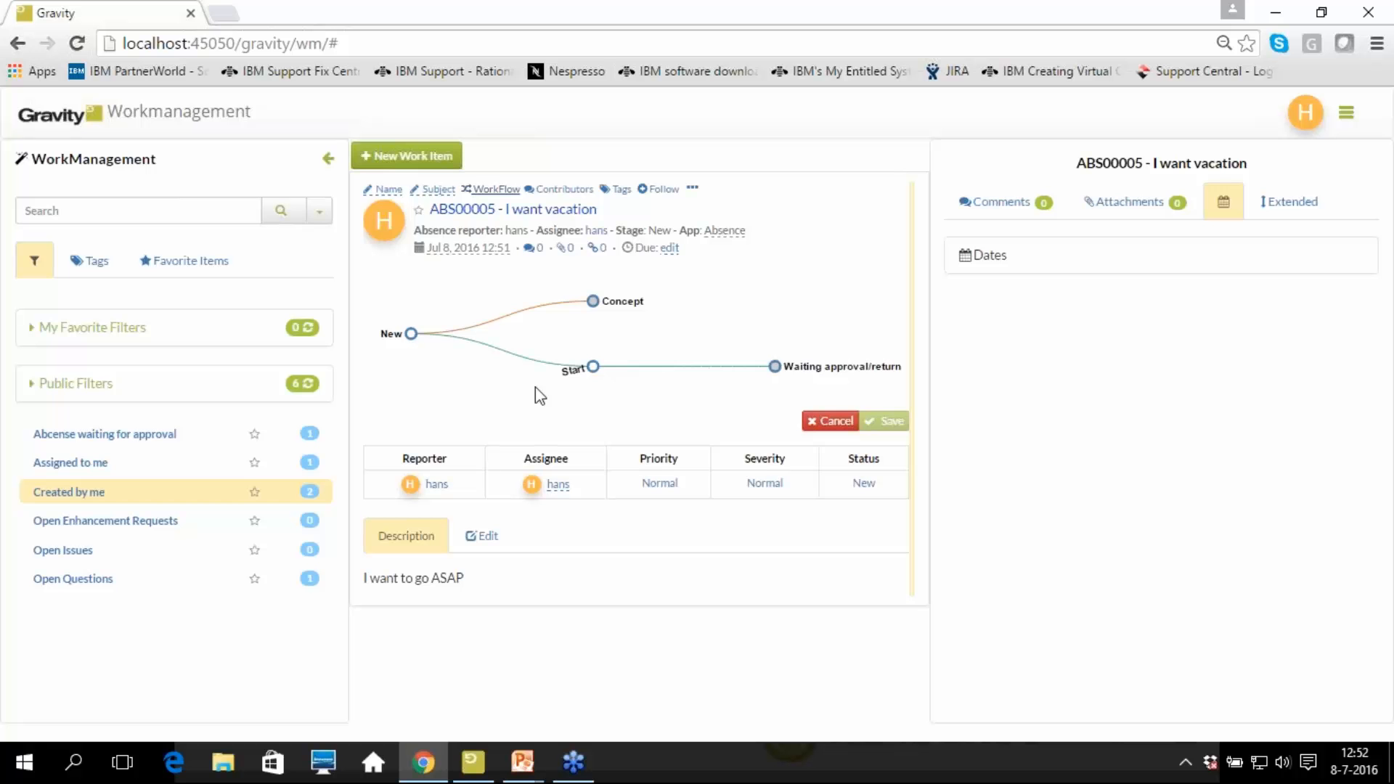
pyautogui.click(603, 302)
pyautogui.click(883, 423)
pyautogui.click(593, 301)
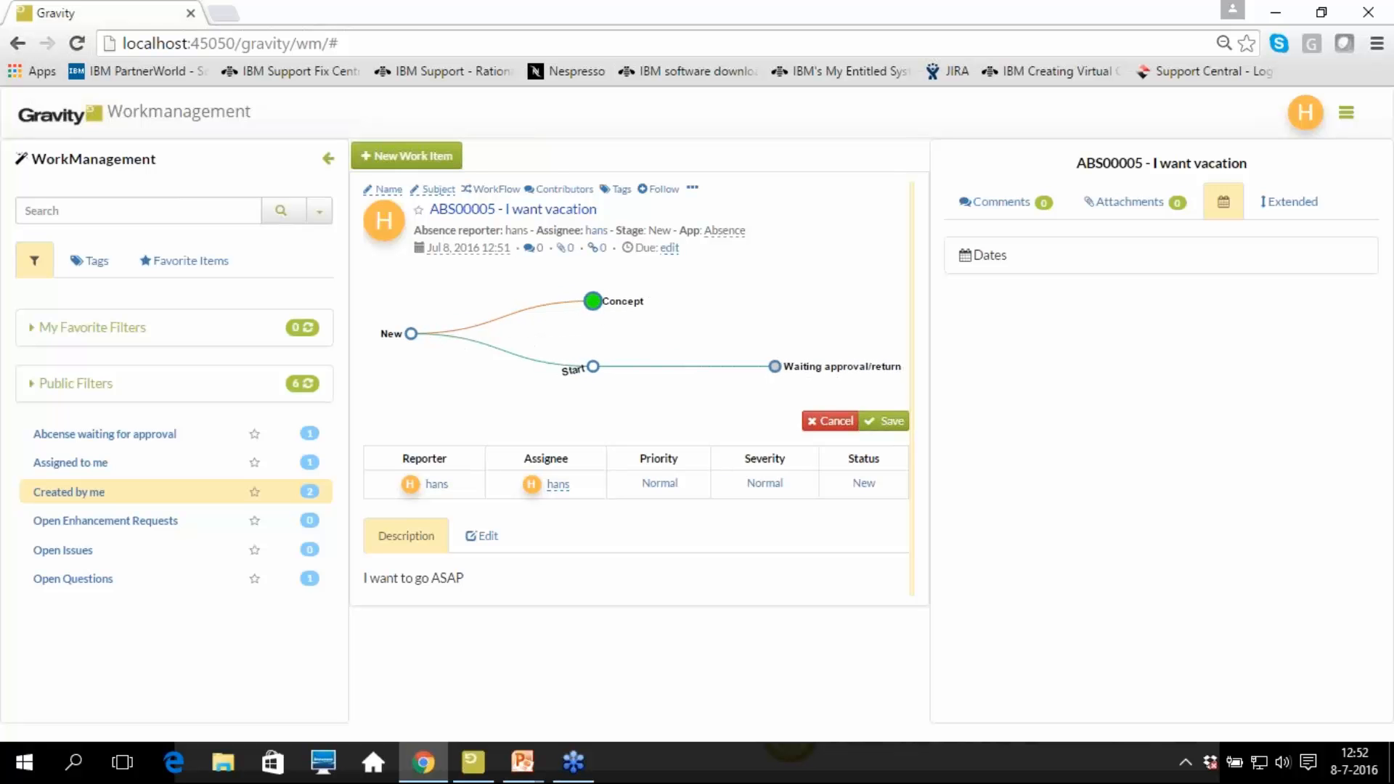
pyautogui.click(886, 422)
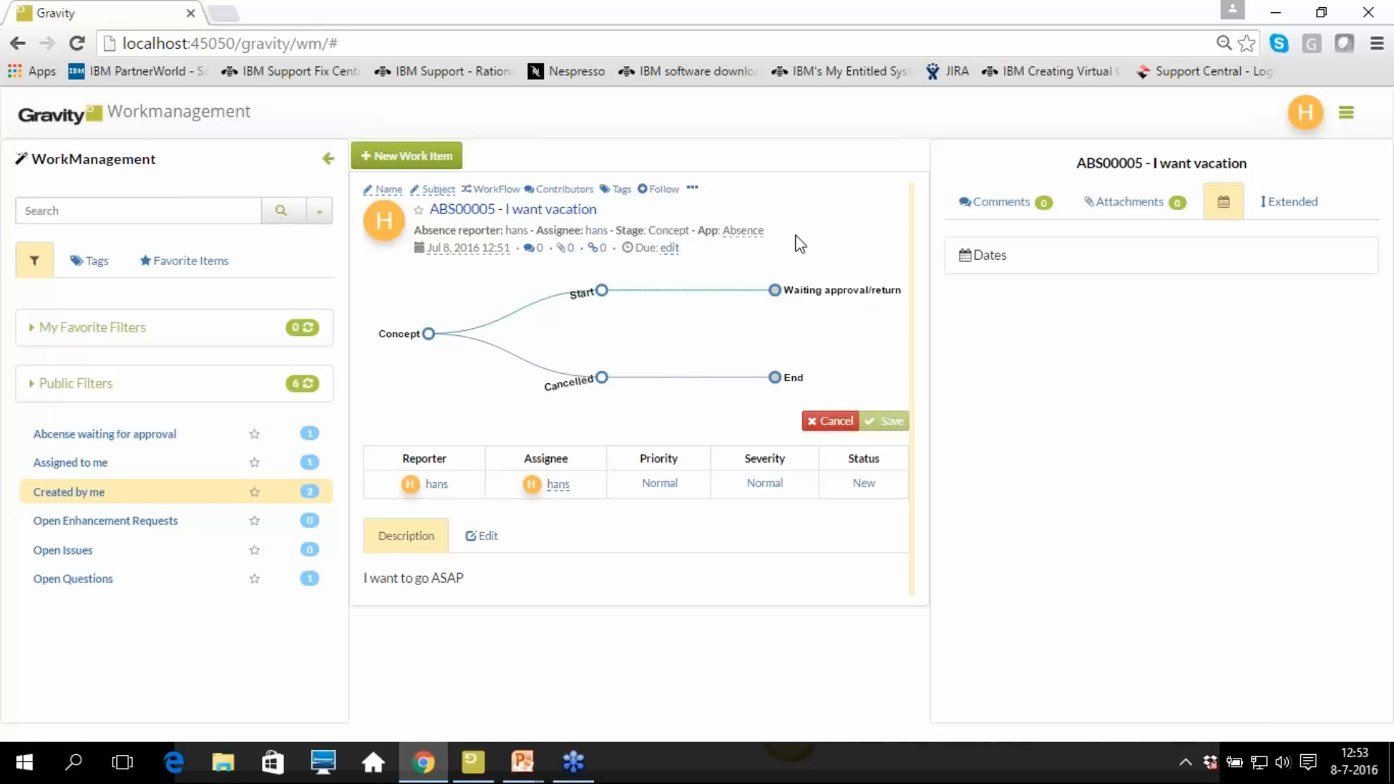
# Transfer the "I want vacation" item to the Waiting approval/return stage, dismiss the notice and close the workflow view
pyautogui.click(775, 292)
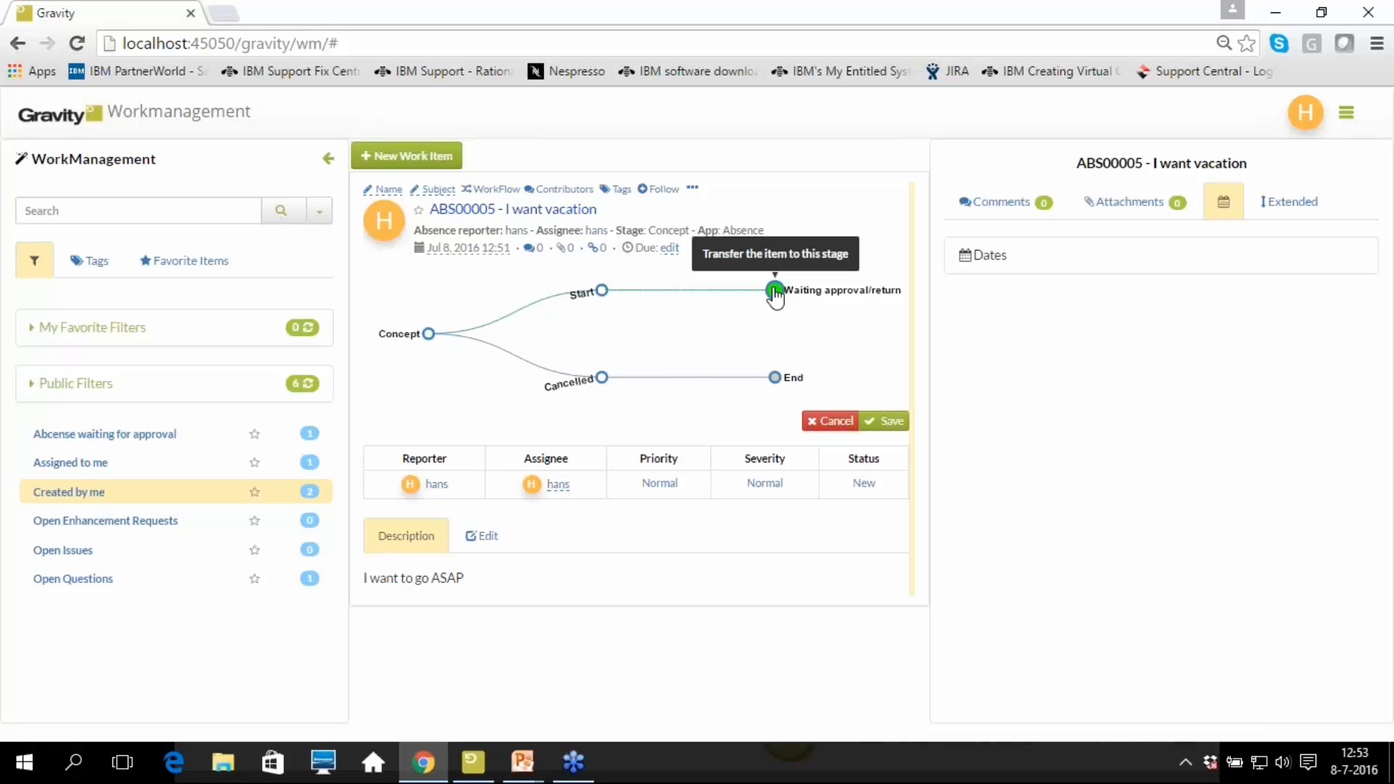
pyautogui.click(885, 422)
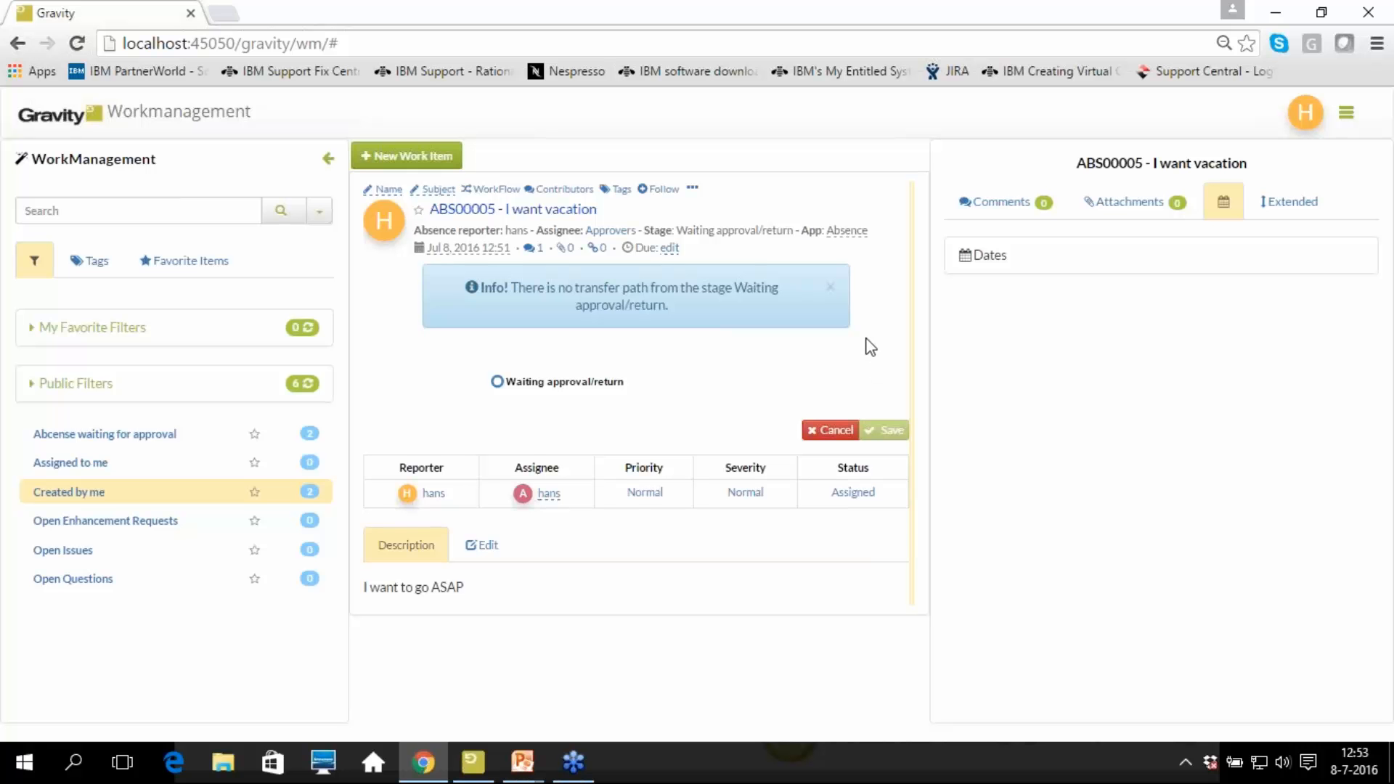
pyautogui.click(831, 288)
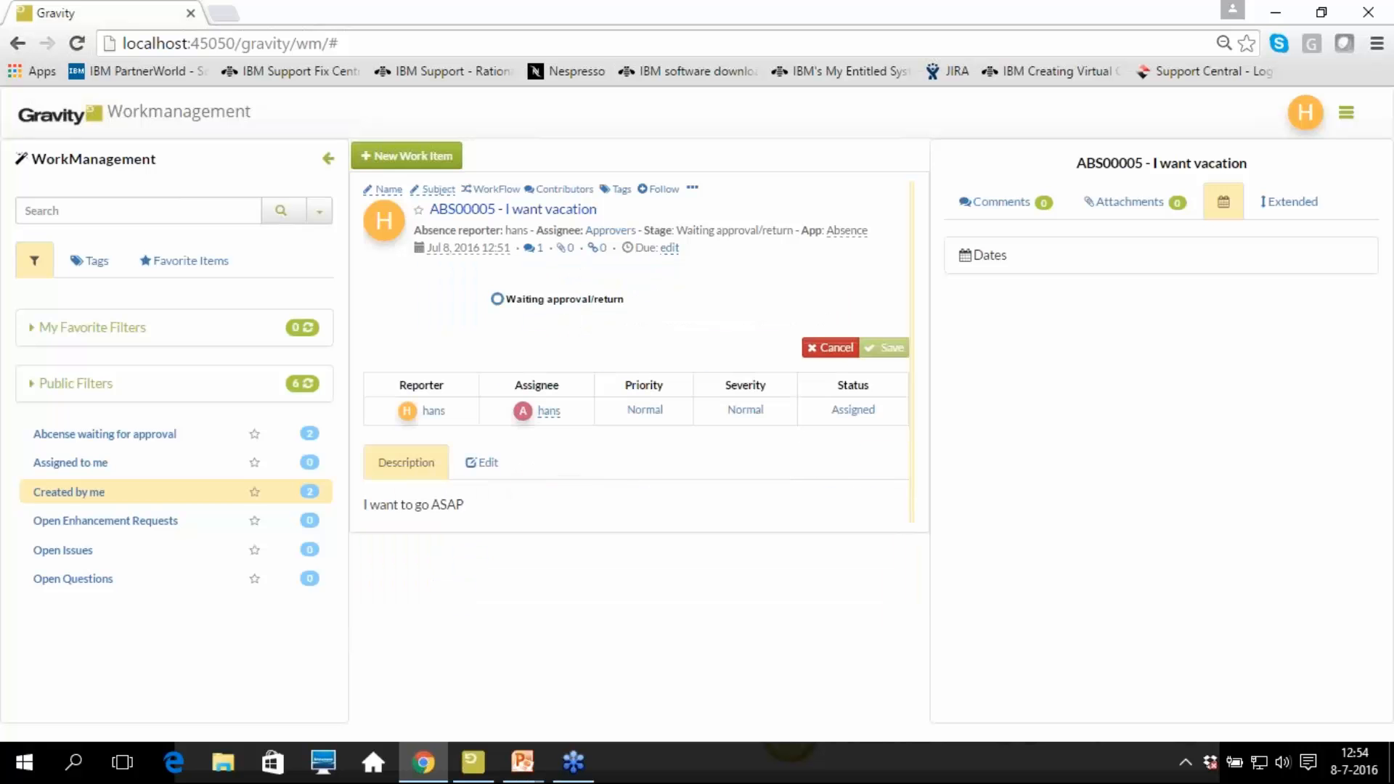
pyautogui.click(838, 354)
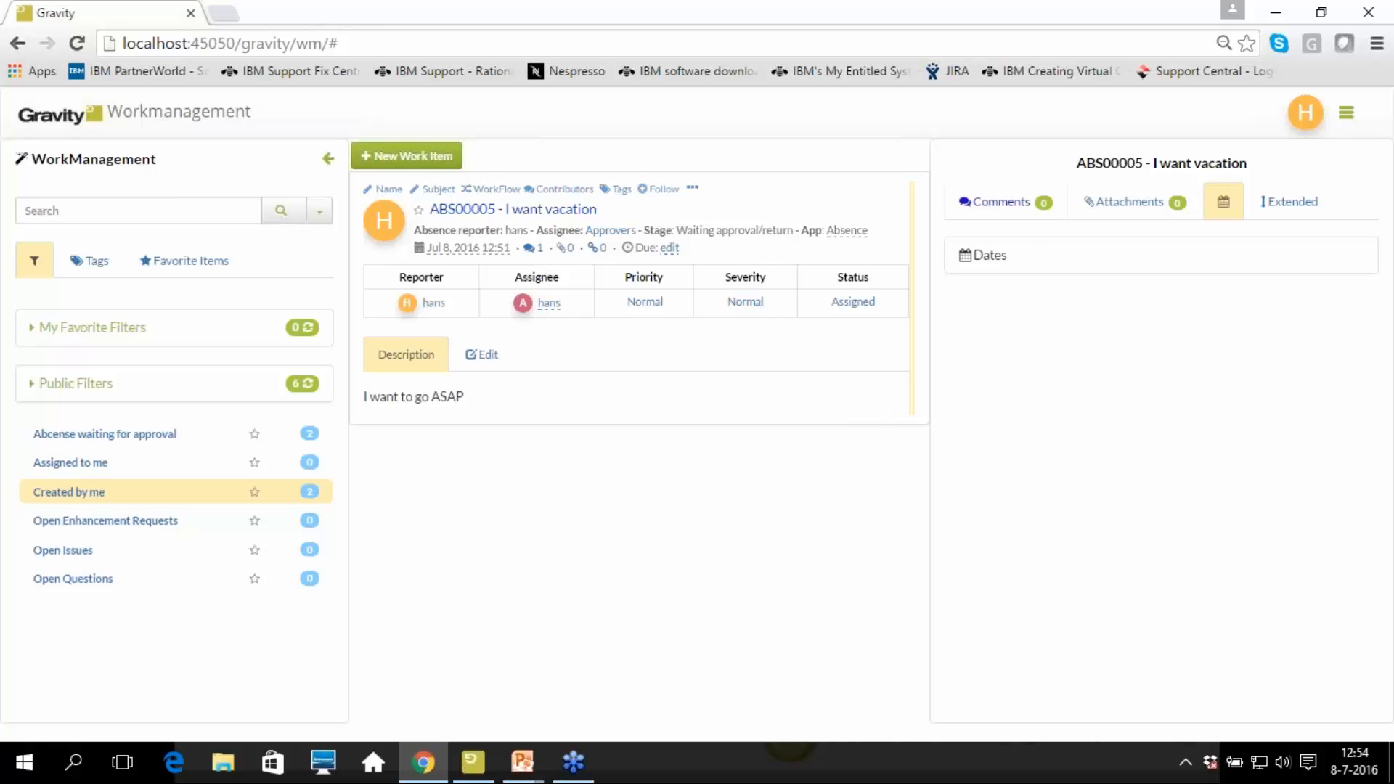
# Review the comments on the "I want vacation" item for its logged stage changes
pyautogui.click(993, 203)
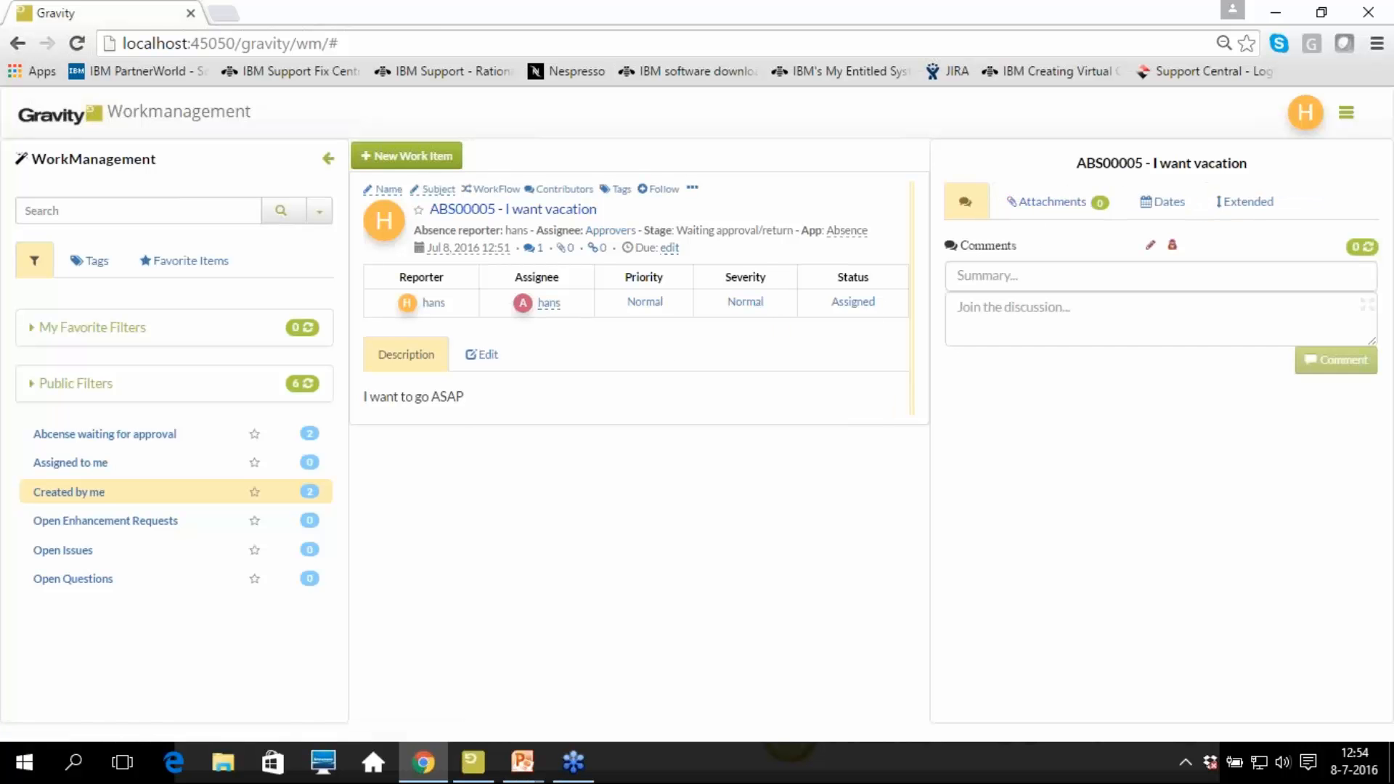
pyautogui.click(531, 249)
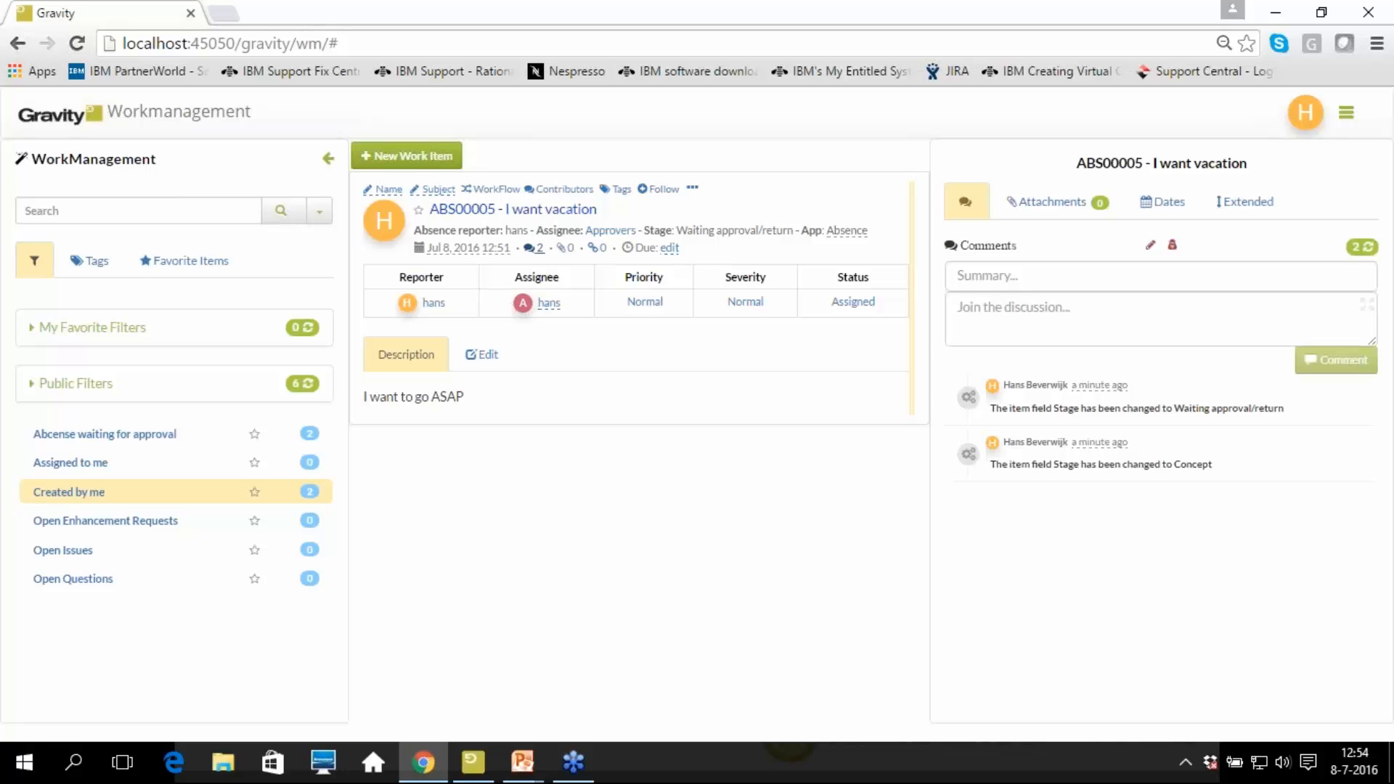
pyautogui.click(1145, 341)
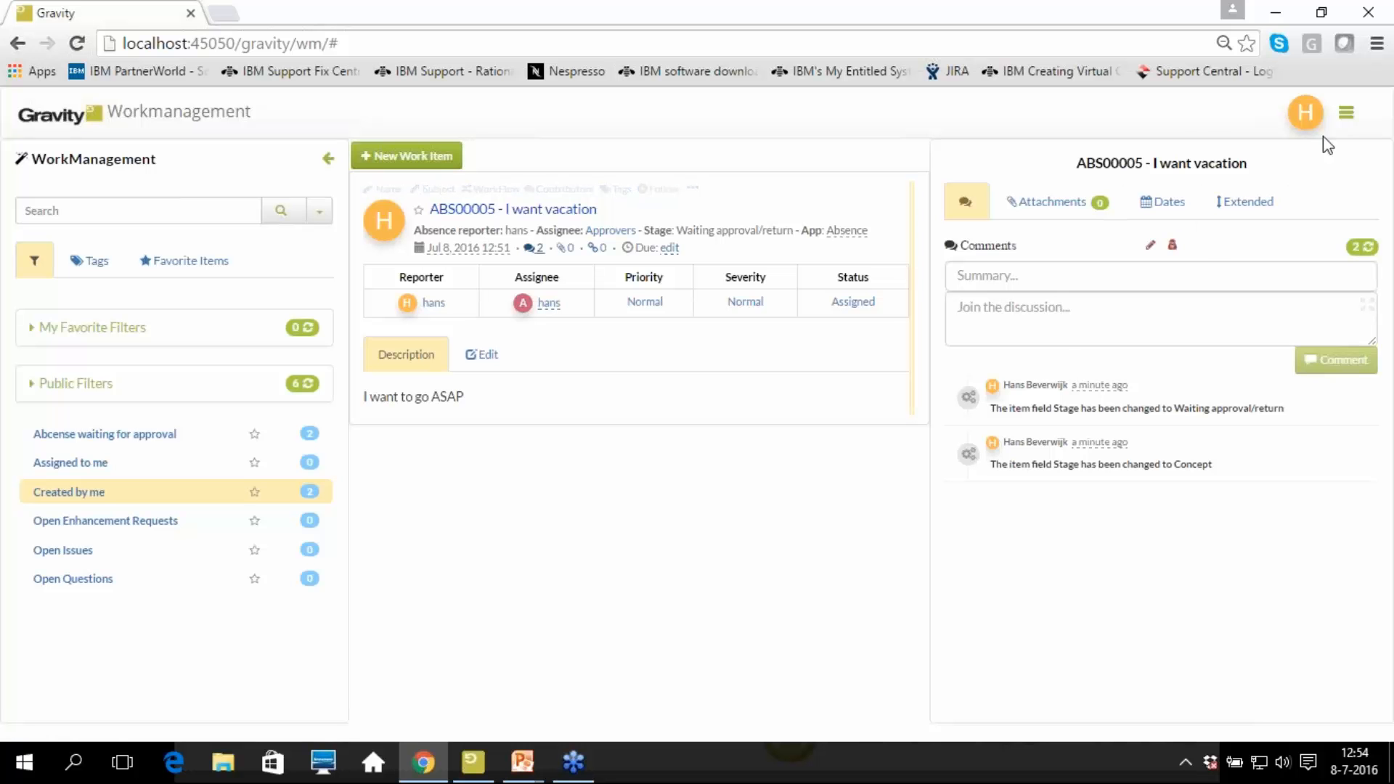
# Sign out and sign back in as the approver with that account's username and password
pyautogui.click(1346, 112)
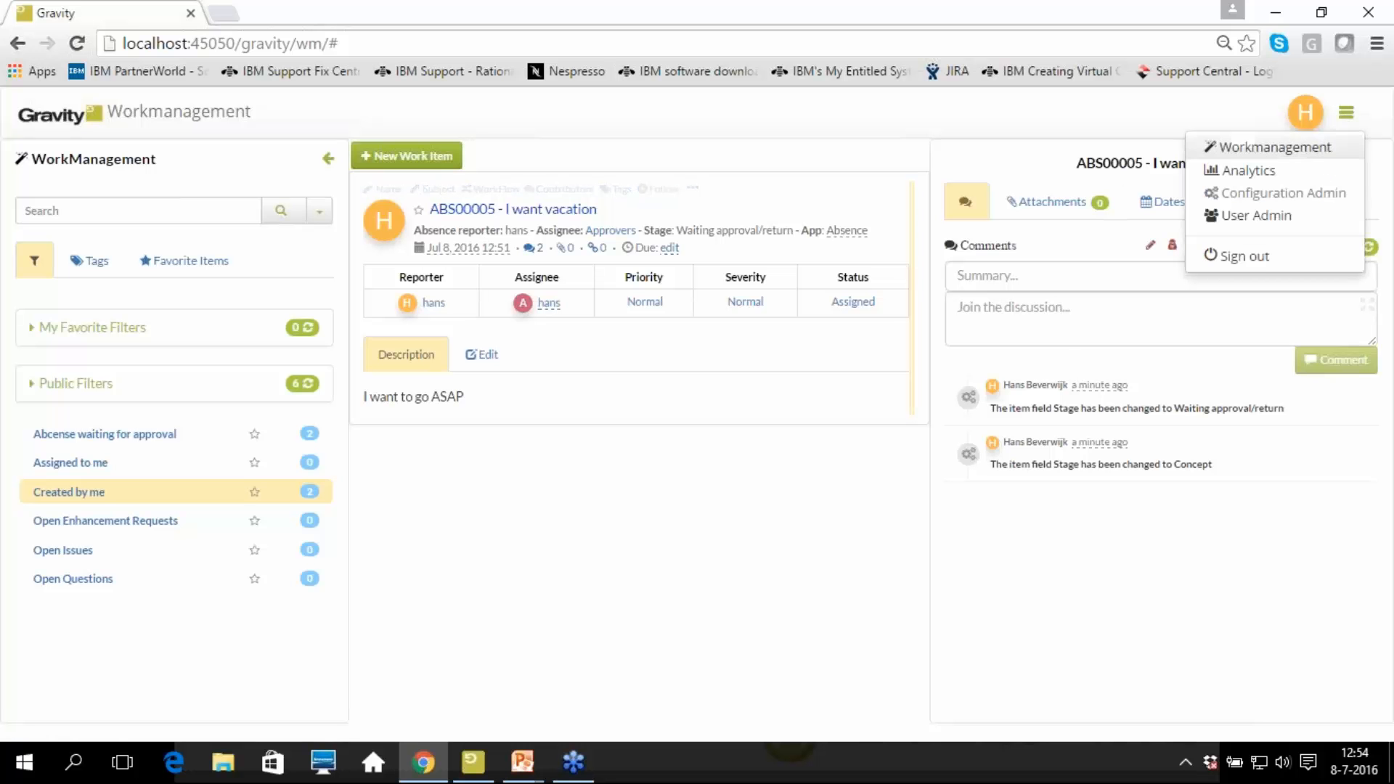
pyautogui.click(1264, 258)
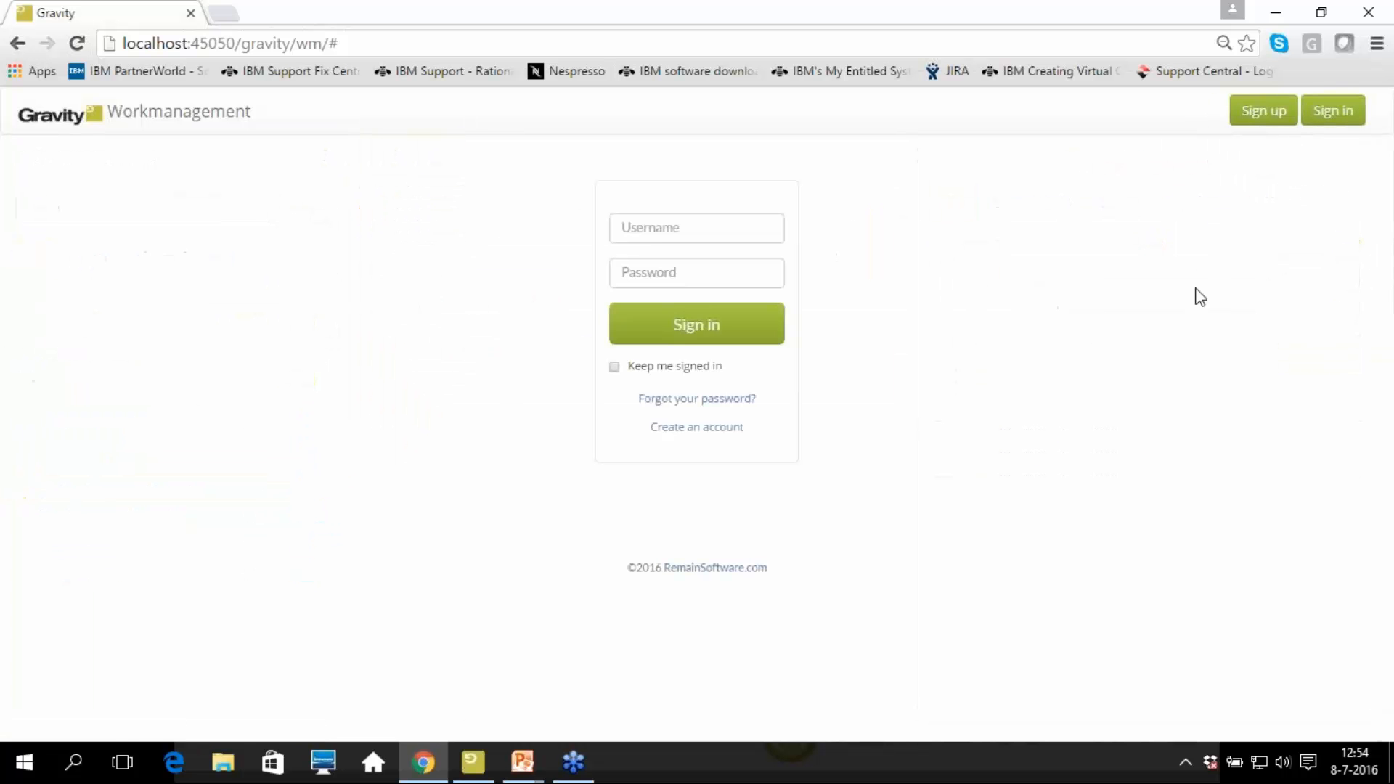
pyautogui.click(704, 230)
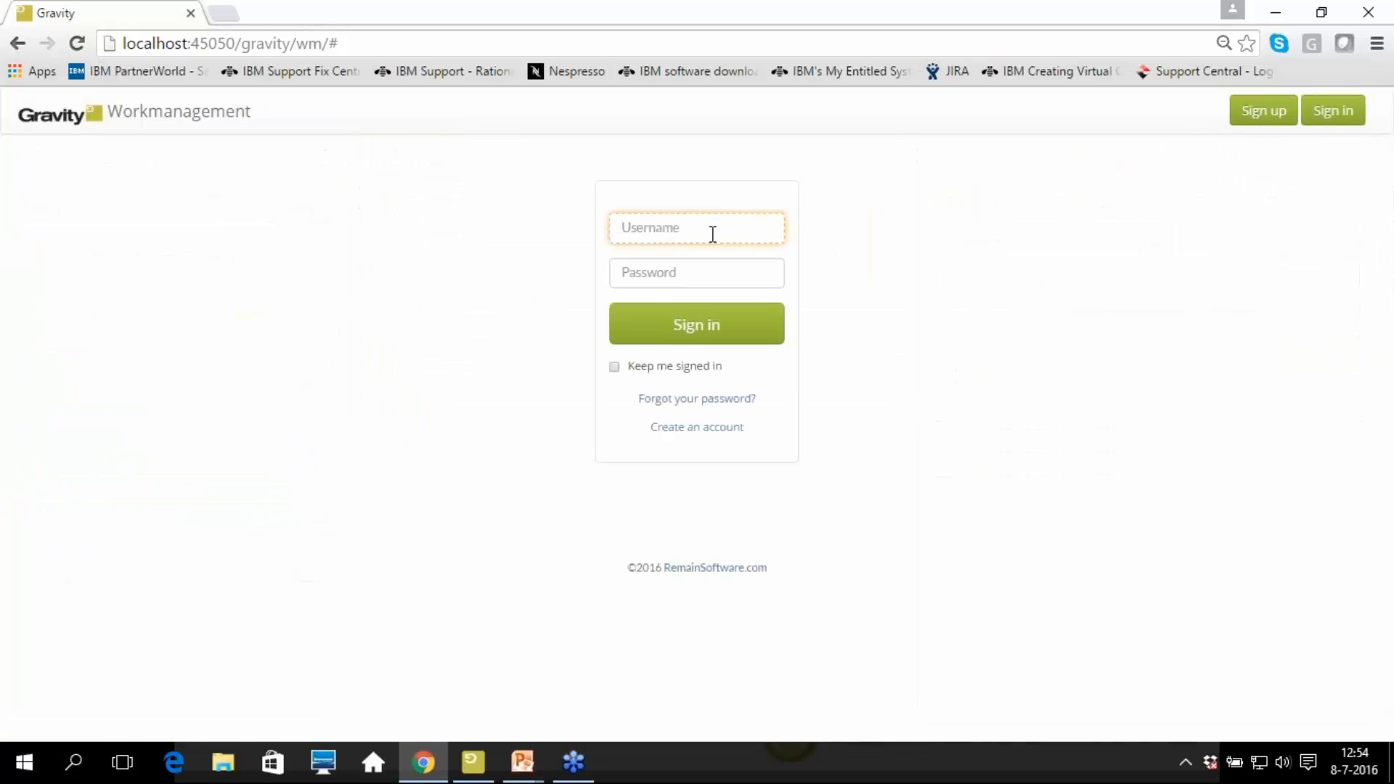
pyautogui.write('wim')
pyautogui.press('Tab')
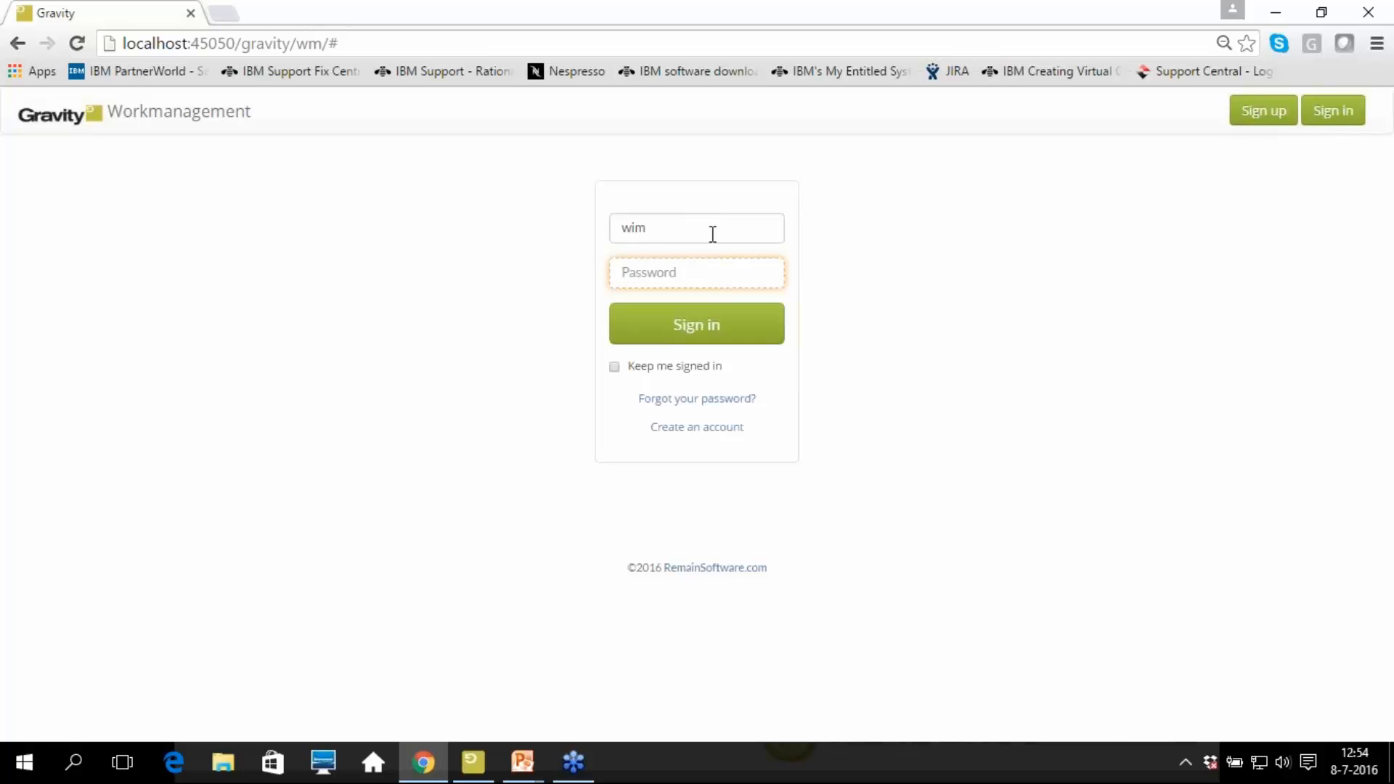
pyautogui.write('•')
pyautogui.click(686, 343)
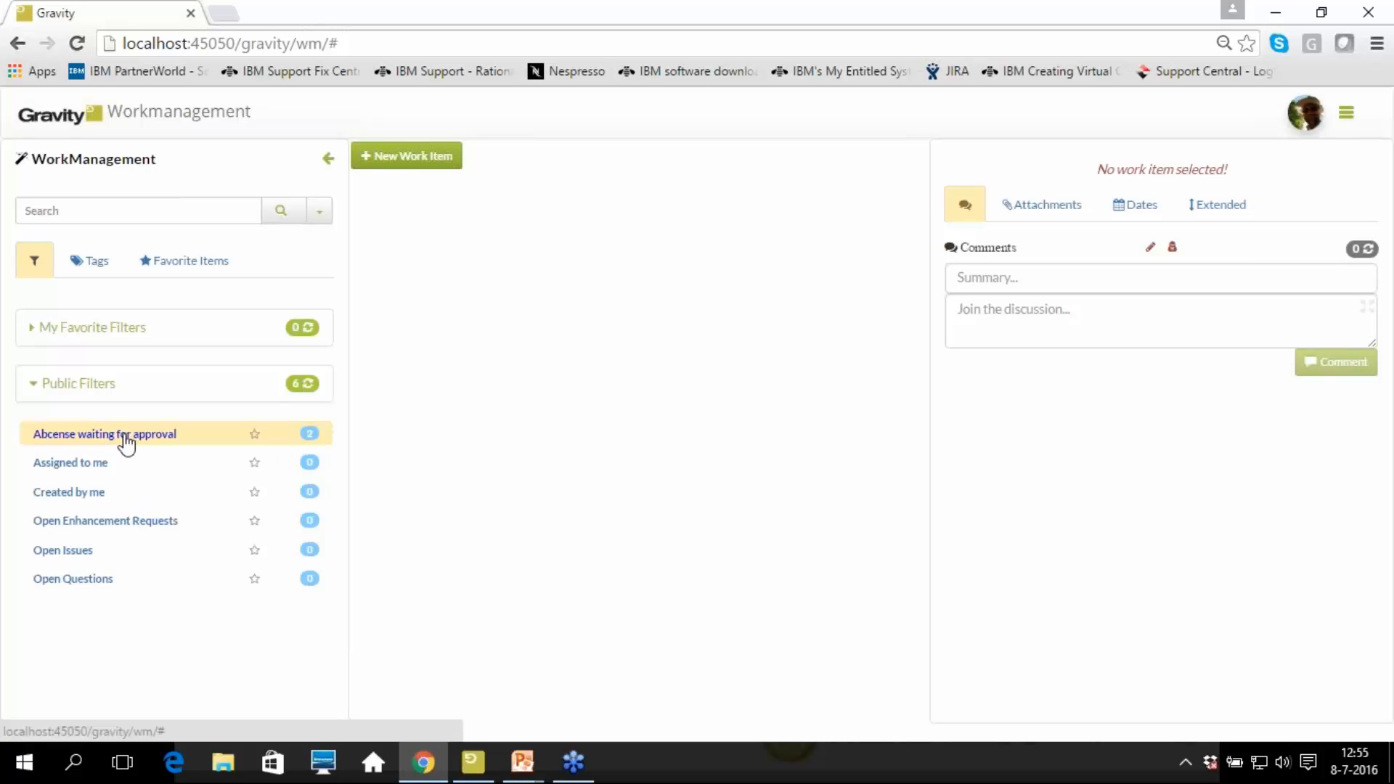
# List the items under Abcense waiting for approval, and transfer "I want vacation" to the Declined stage and from there to End
pyautogui.click(125, 436)
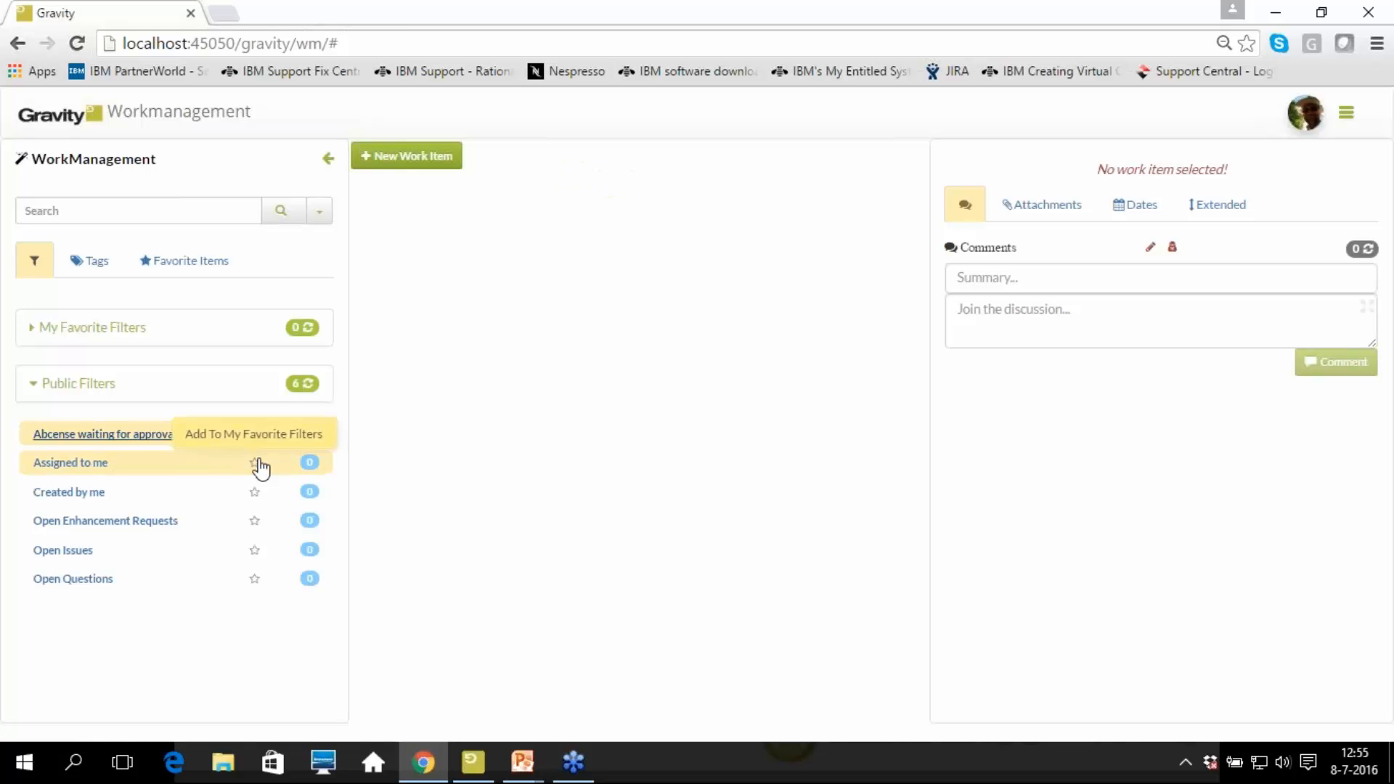
pyautogui.click(141, 443)
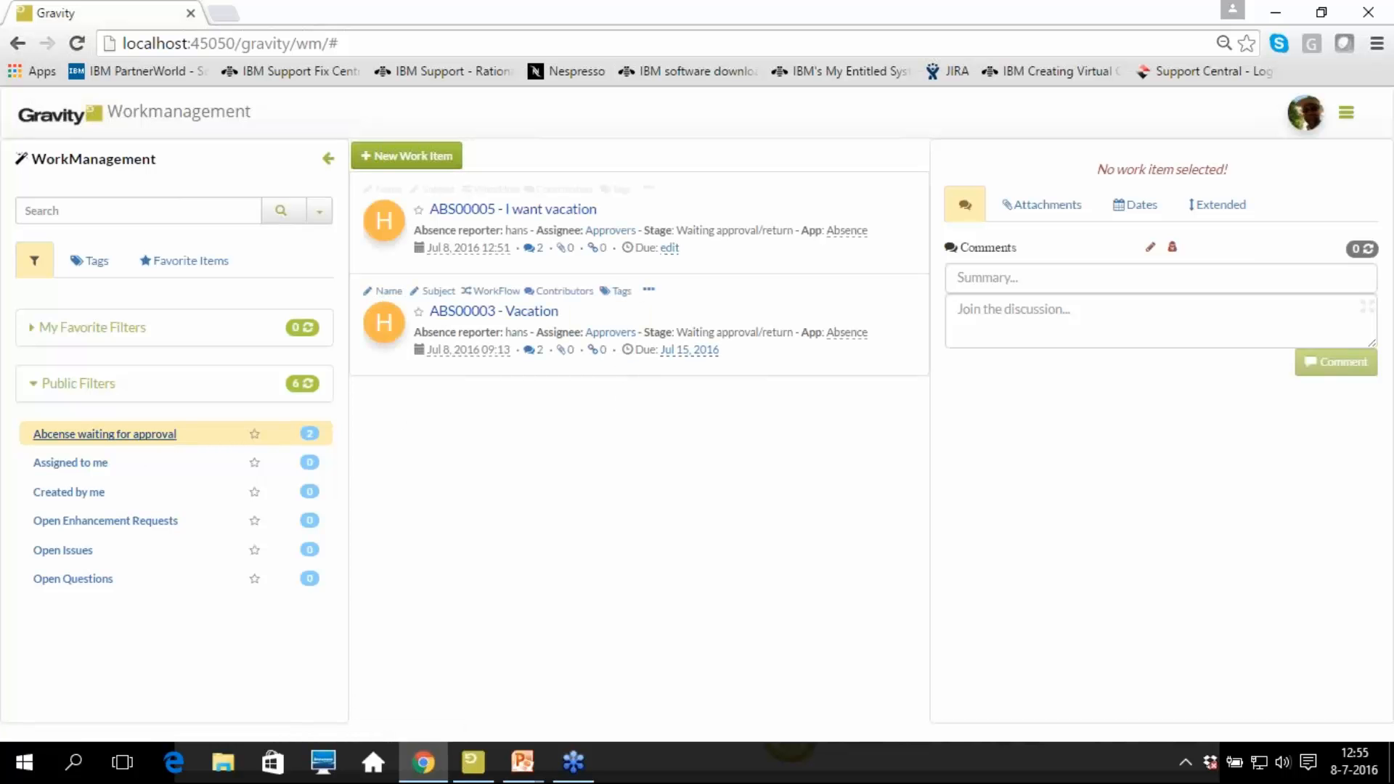
pyautogui.click(497, 191)
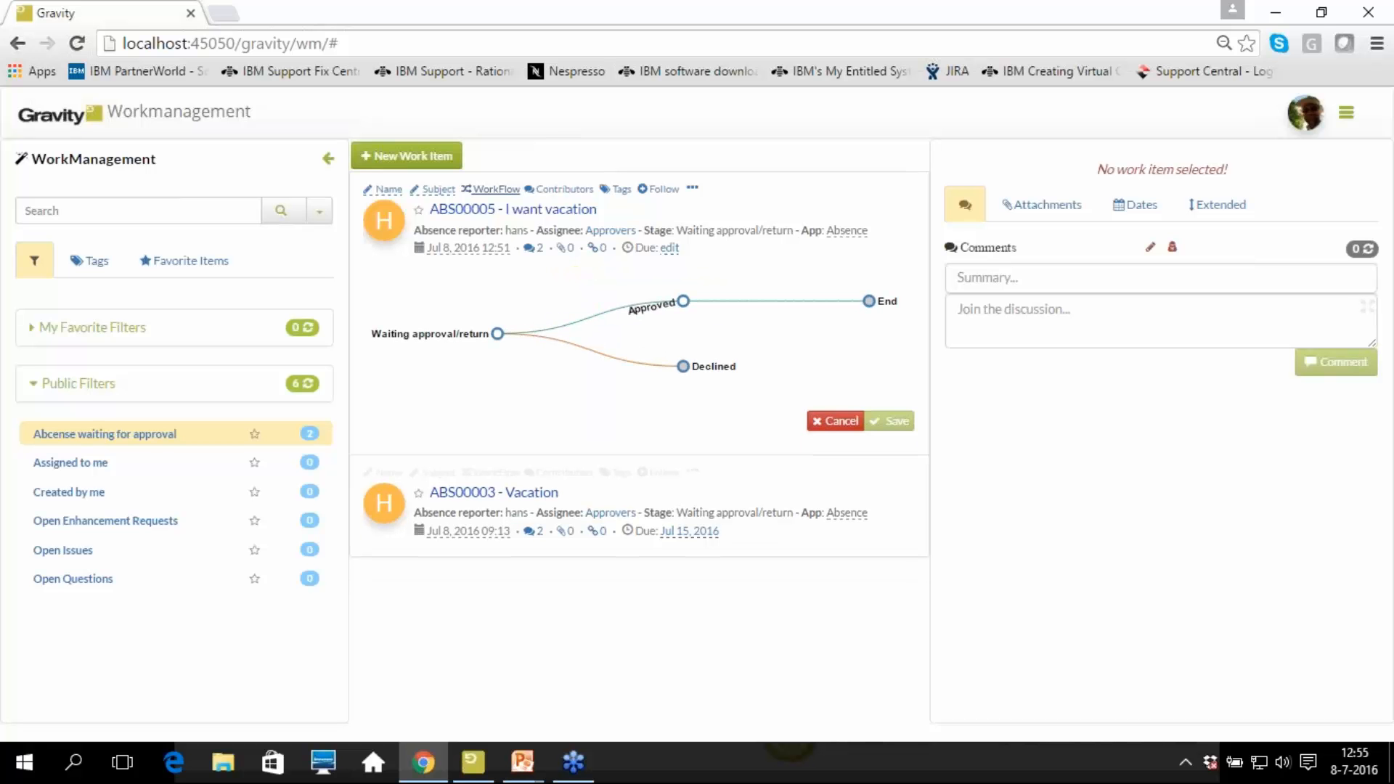
pyautogui.click(683, 367)
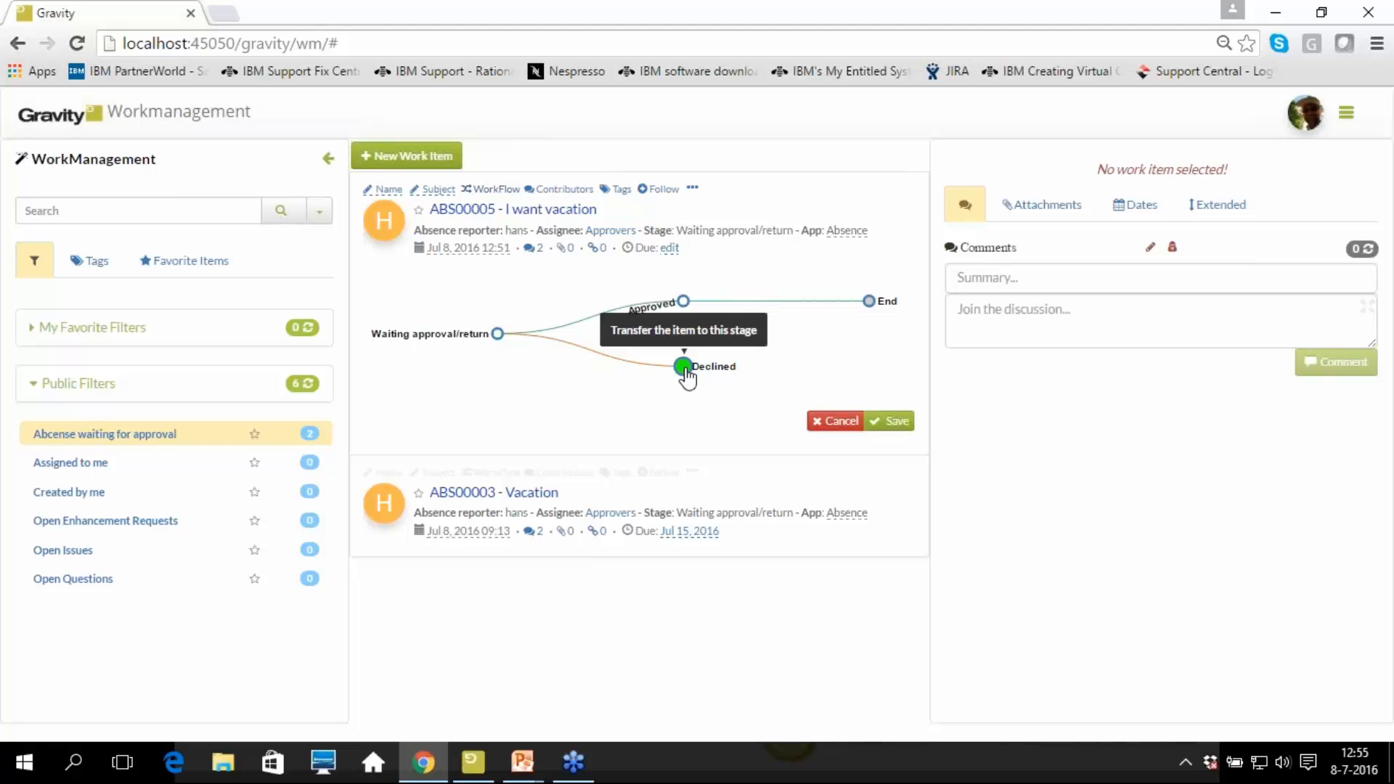
pyautogui.click(893, 424)
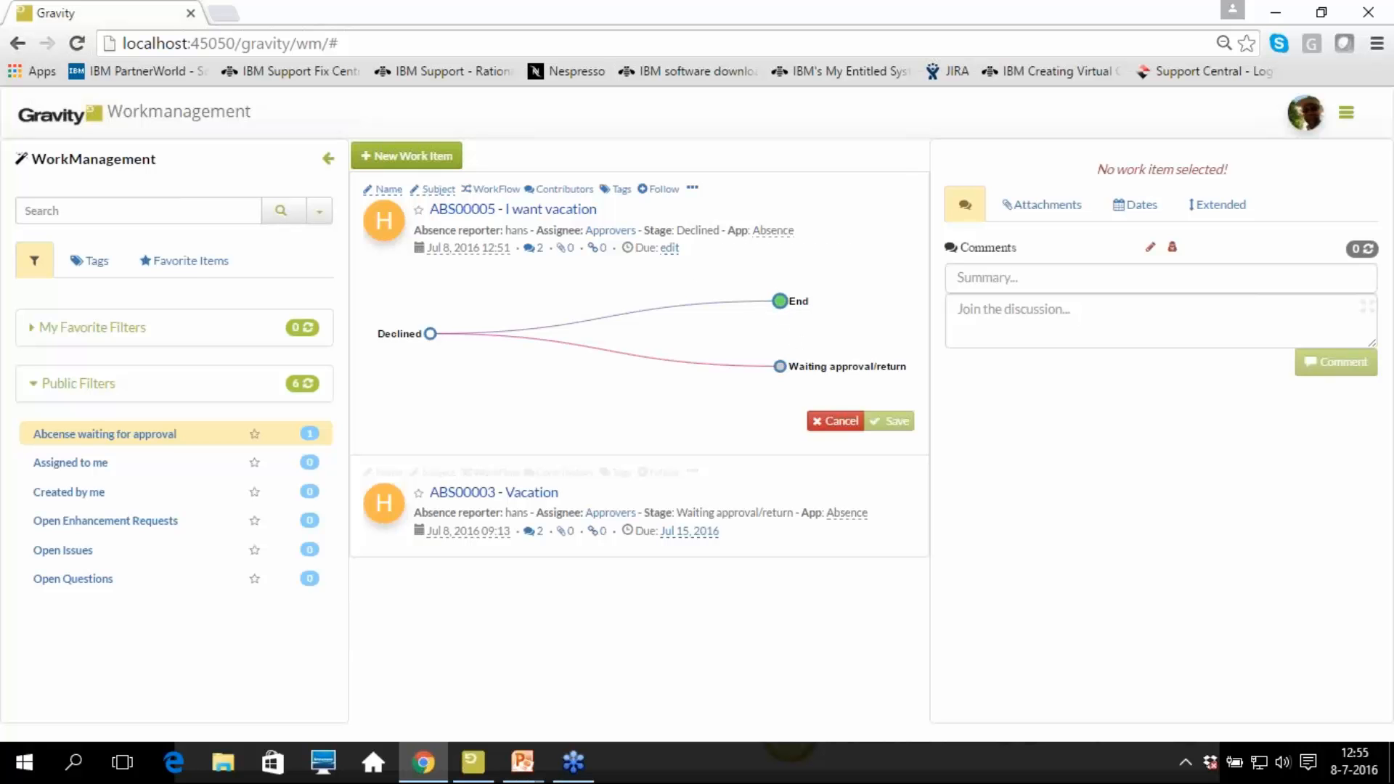
pyautogui.click(781, 301)
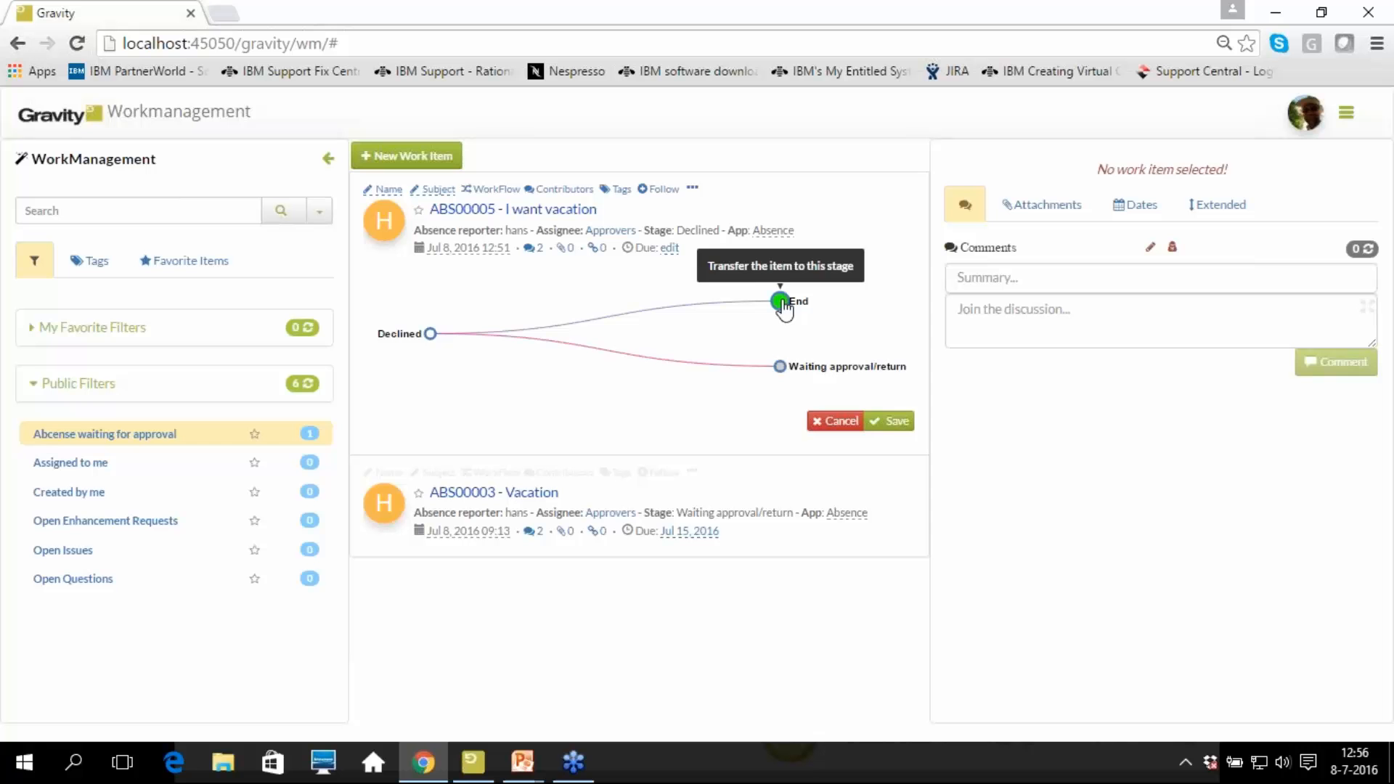
pyautogui.click(892, 427)
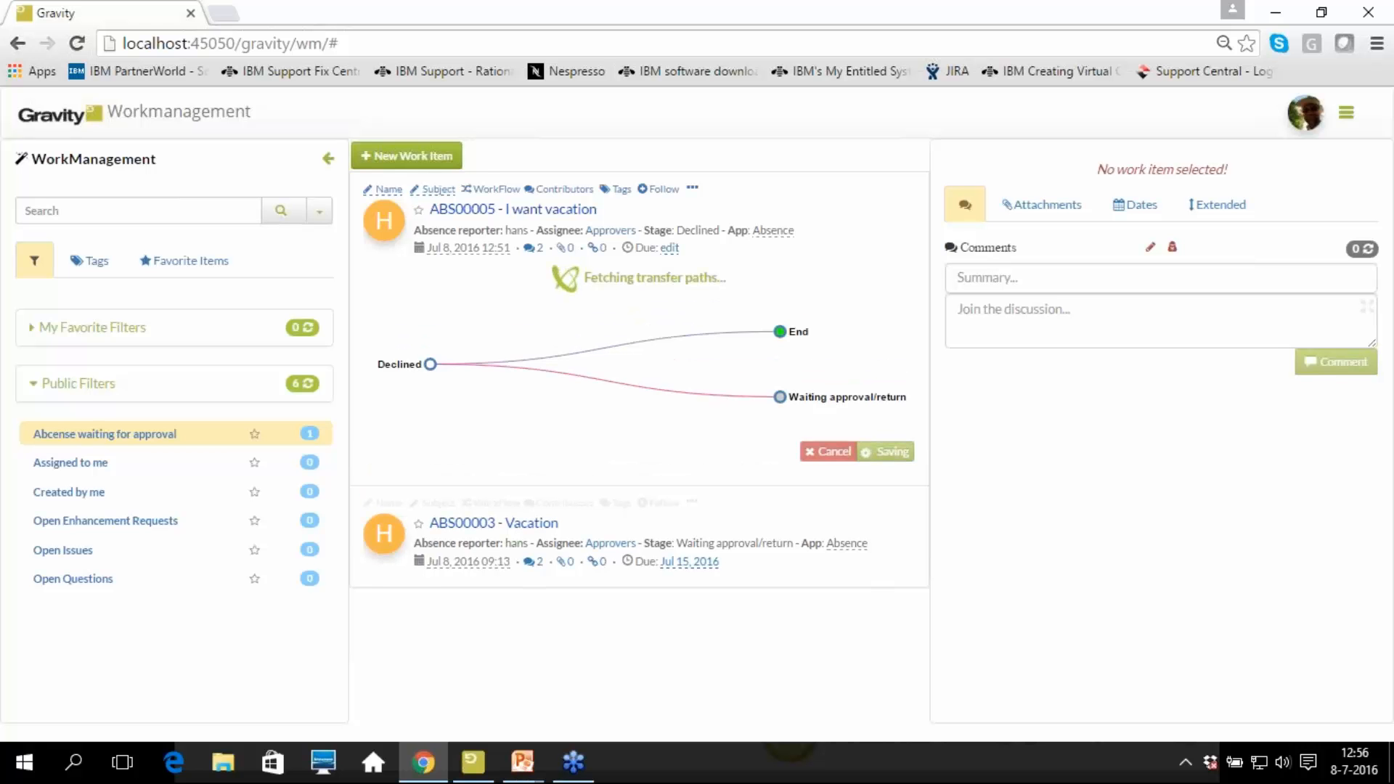